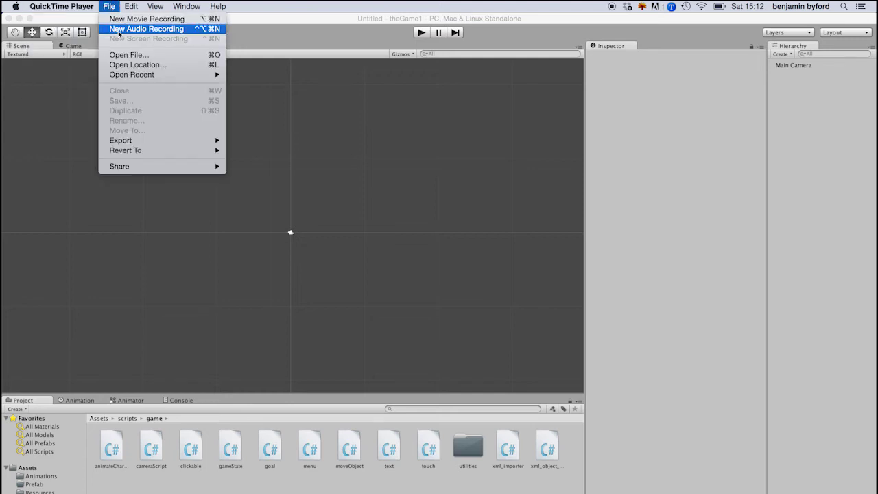
- Create a new Unity project in a folder named walking-man with 2D defaults
left_click(140, 208)
left_click(71, 5)
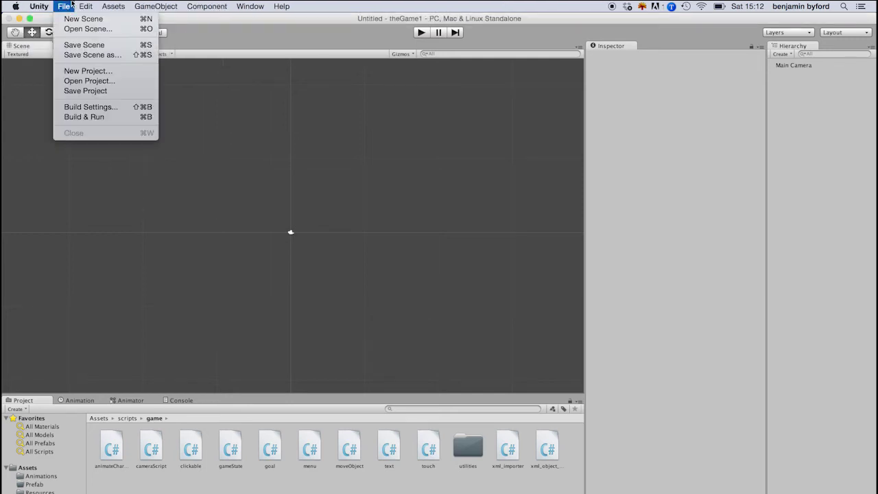
left_click(112, 71)
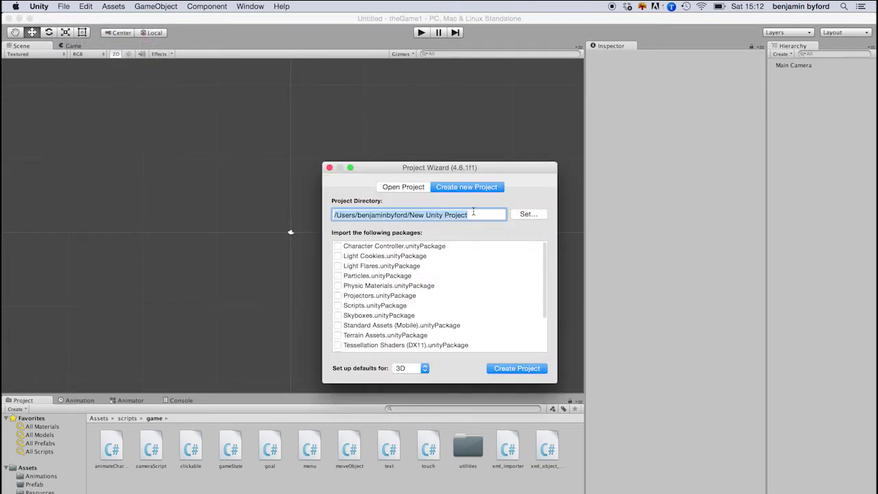
key("Right")
key("shift+alt+Left")
key("shift+alt+Left")
key("shift+alt+Left")
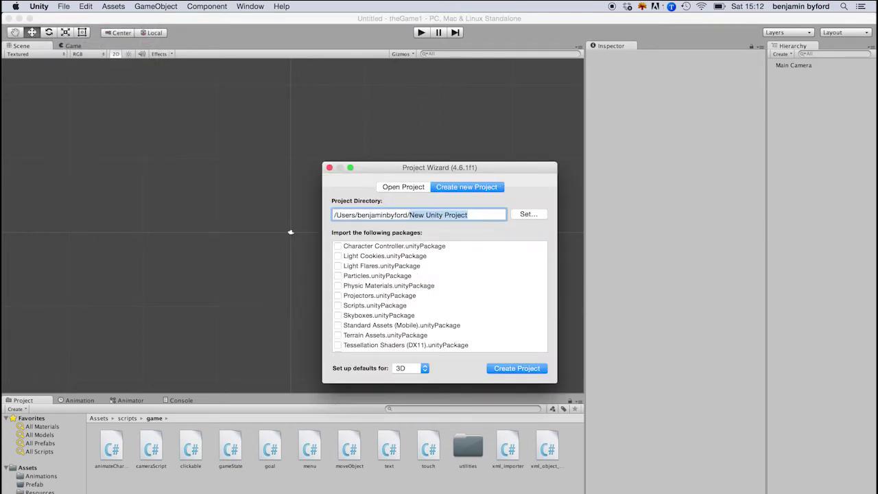
type("walking")
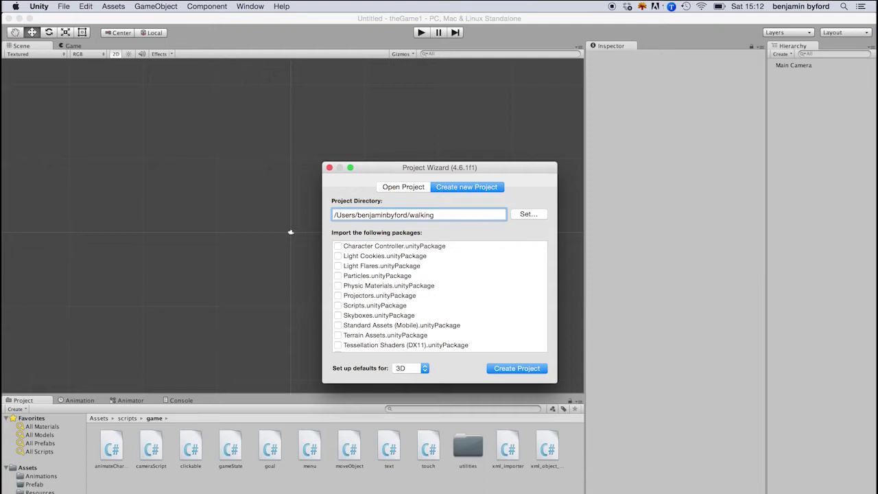
type("-man")
left_click(421, 369)
left_click(420, 378)
left_click(503, 367)
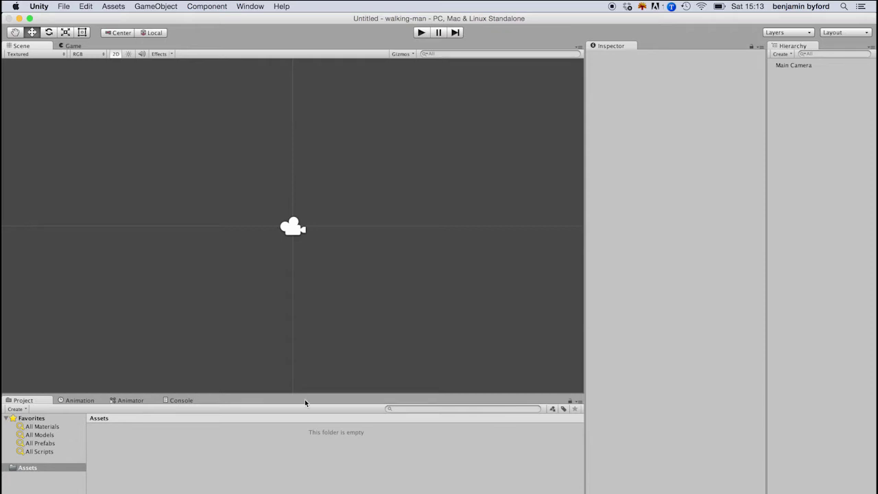
- Glance at the Animation, Animator and Console panels, then make the Project assets panel taller
left_click(80, 401)
left_click(127, 401)
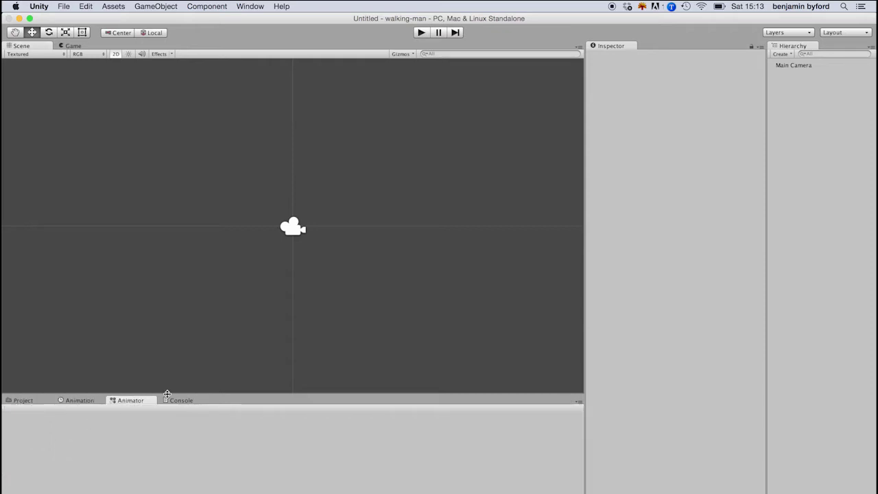
left_click(173, 400)
left_click(15, 402)
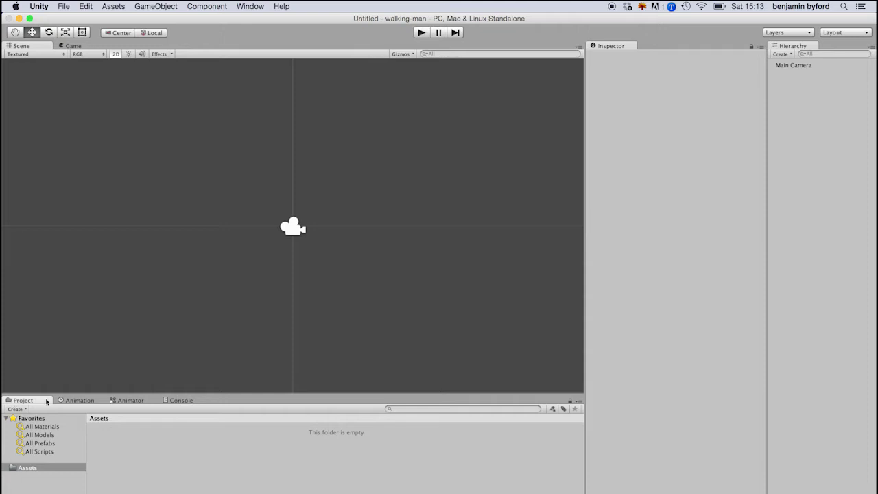
left_click_drag(50, 394, 61, 347)
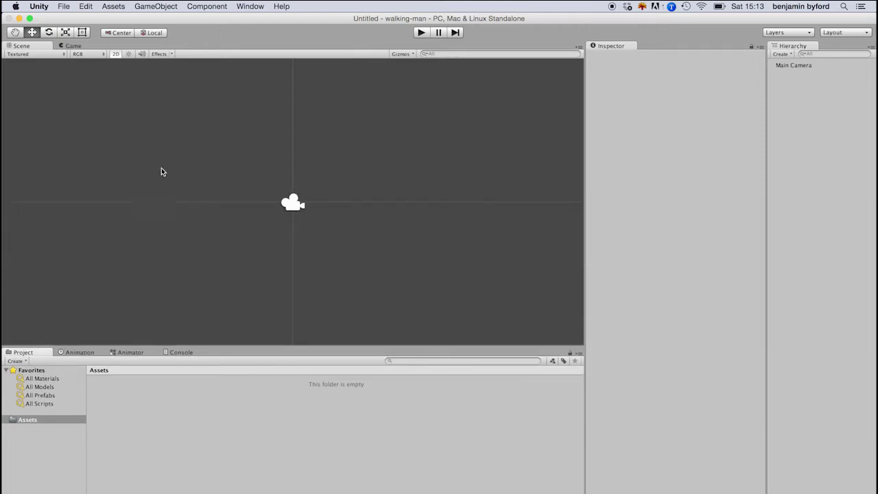
- Return the Scene view to flat 2D mode and select the Main Camera
left_click(115, 54)
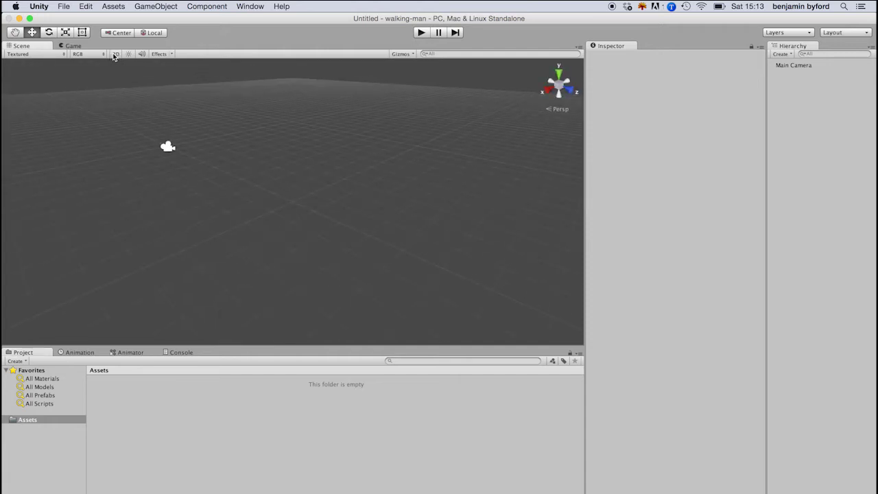
left_click(115, 54)
left_click(115, 54)
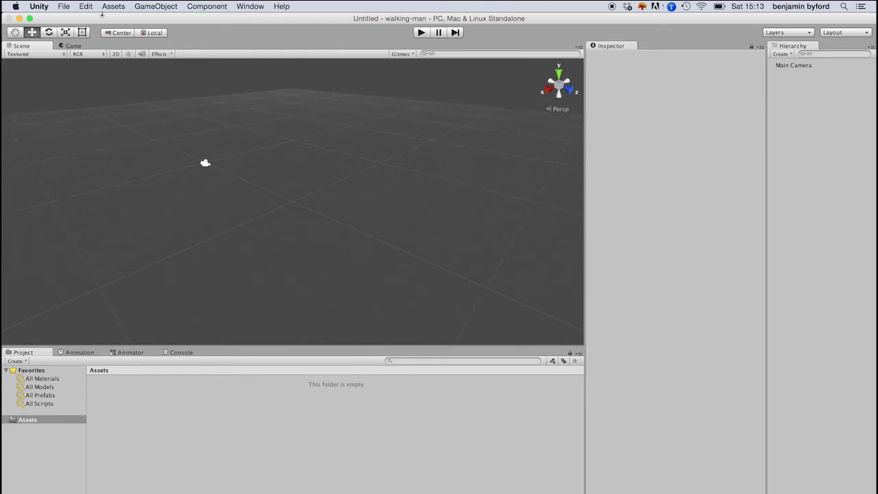
left_click(115, 54)
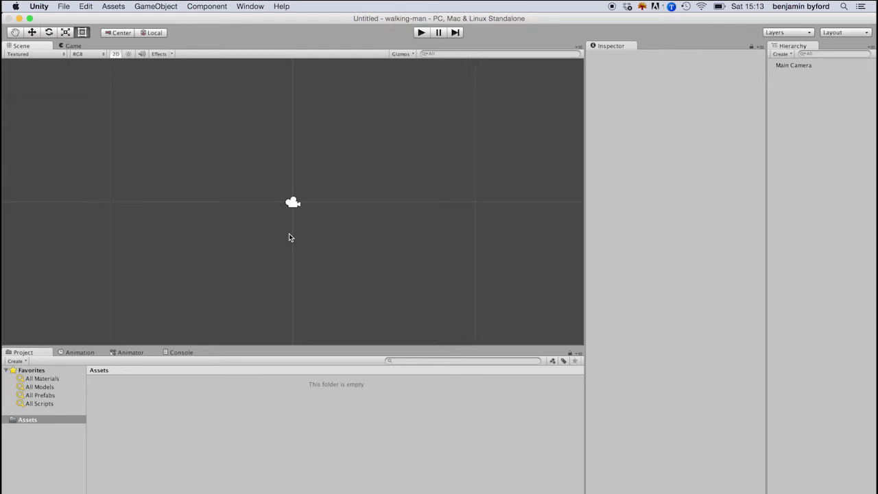
left_click(293, 203)
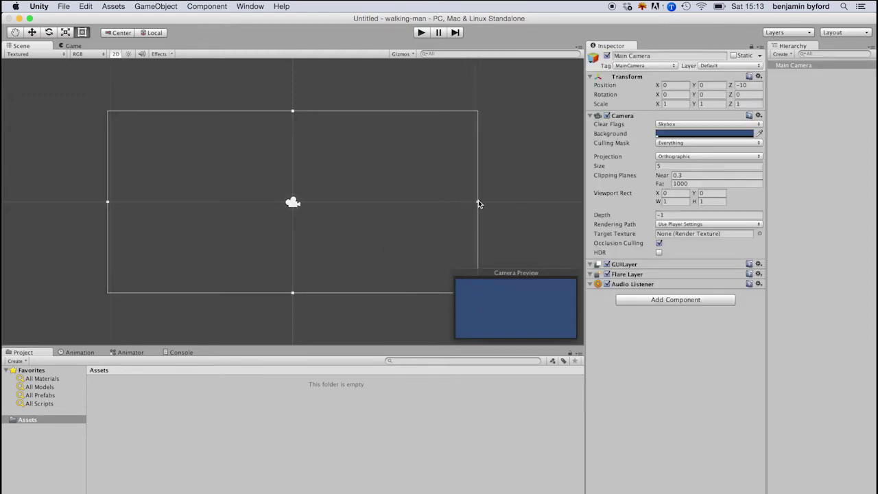
- Set the Main Camera's orthographic size to 6
left_click_drag(478, 202, 499, 212)
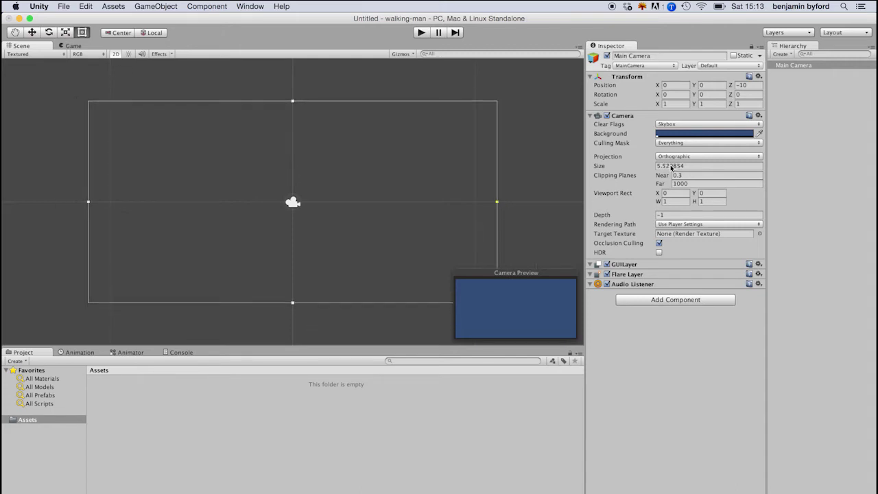
left_click(670, 166)
type("8")
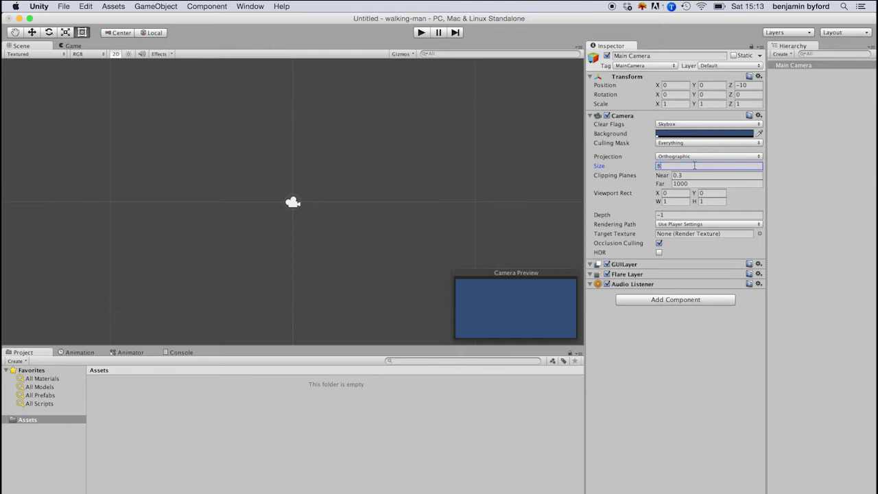
key("Tab")
left_click(294, 203)
left_click(793, 63)
left_click(669, 166)
type("7")
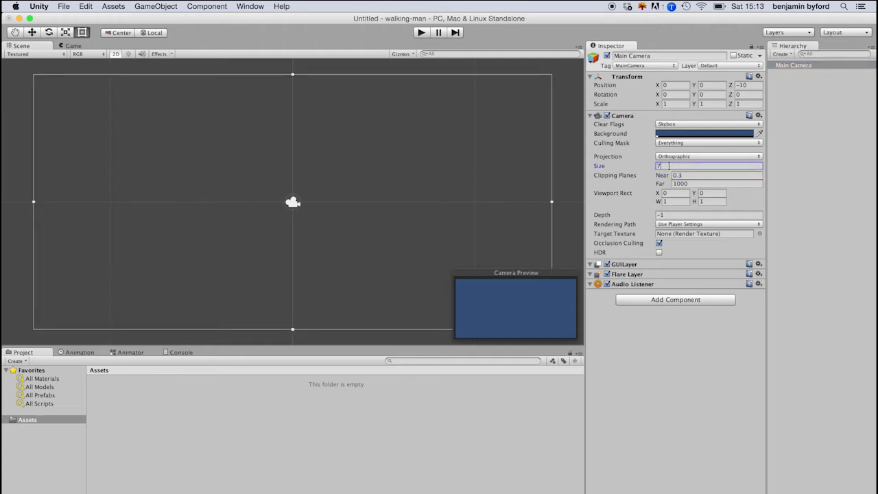
key("BackSpace")
type("6")
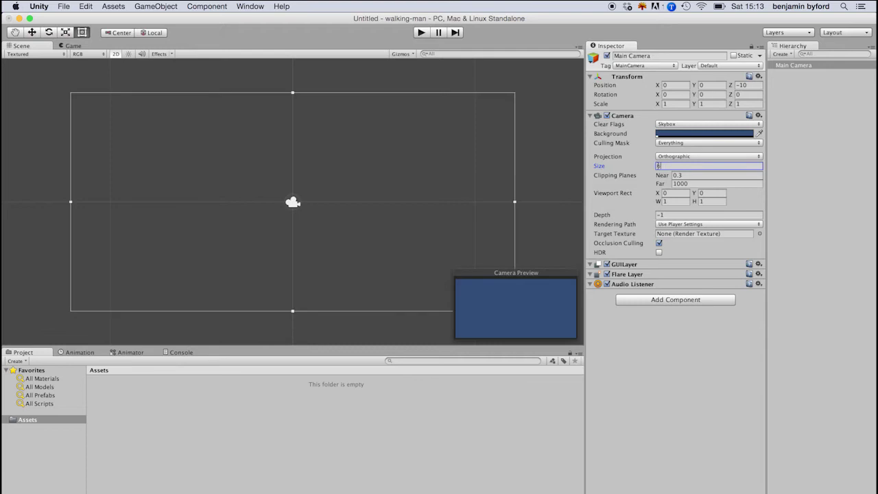
scroll(442, 219, "up", 3)
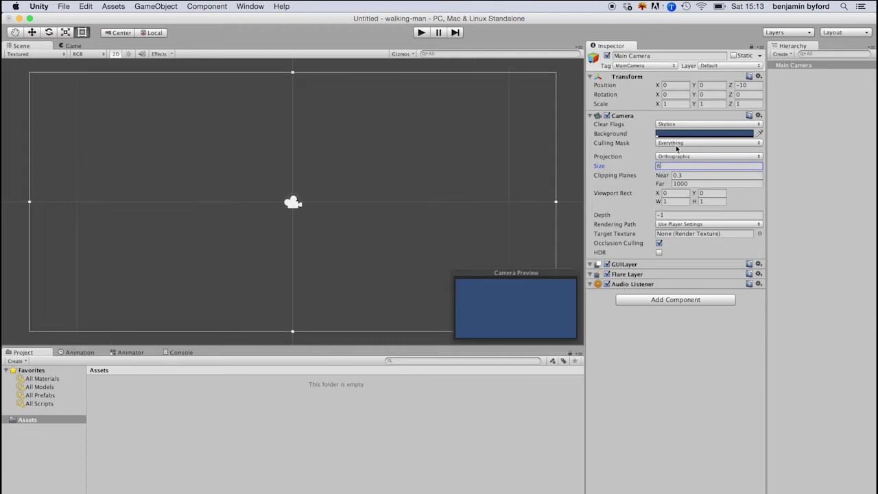
left_click(690, 182)
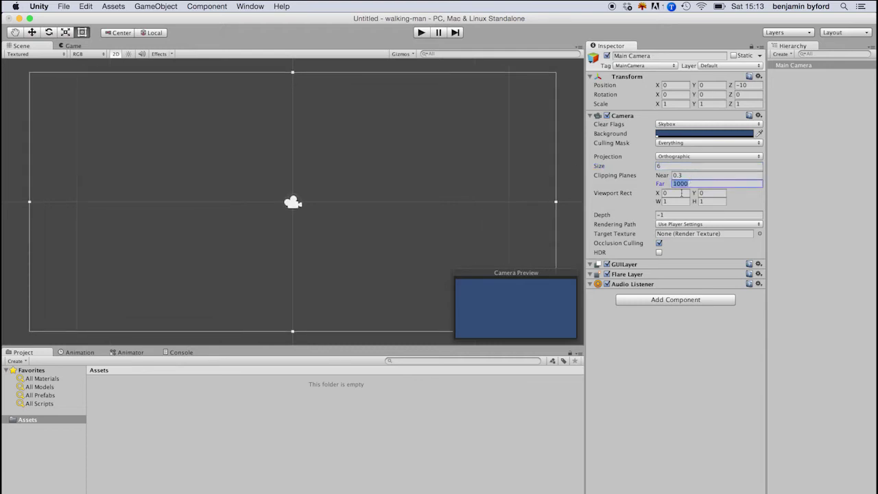
- Lighten the Main Camera's blue background colour and recheck its settings
left_click(672, 133)
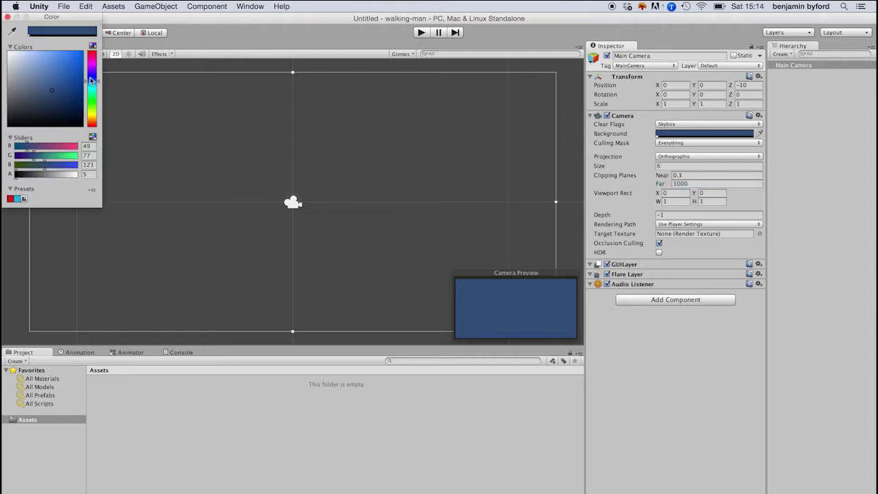
mouse_move(60, 75)
left_mouse_down()
mouse_move(37, 69)
mouse_move(32, 89)
mouse_move(29, 62)
mouse_move(47, 88)
mouse_move(47, 80)
left_mouse_up()
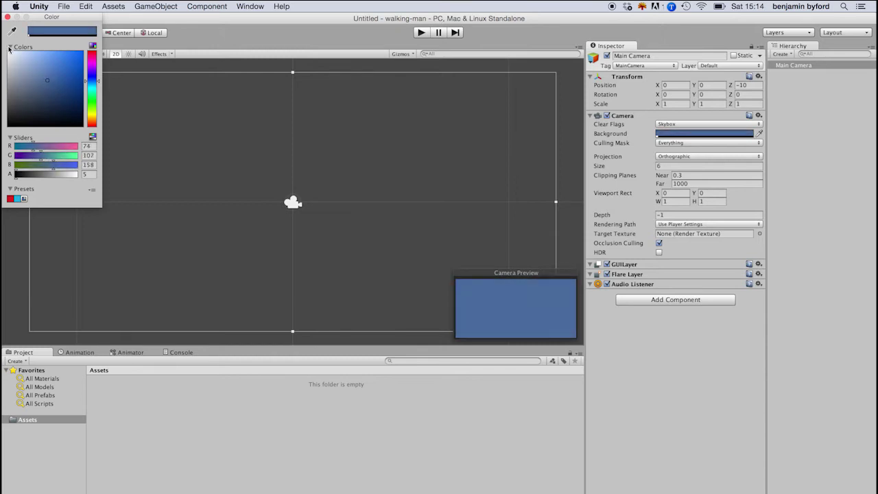
left_click(8, 18)
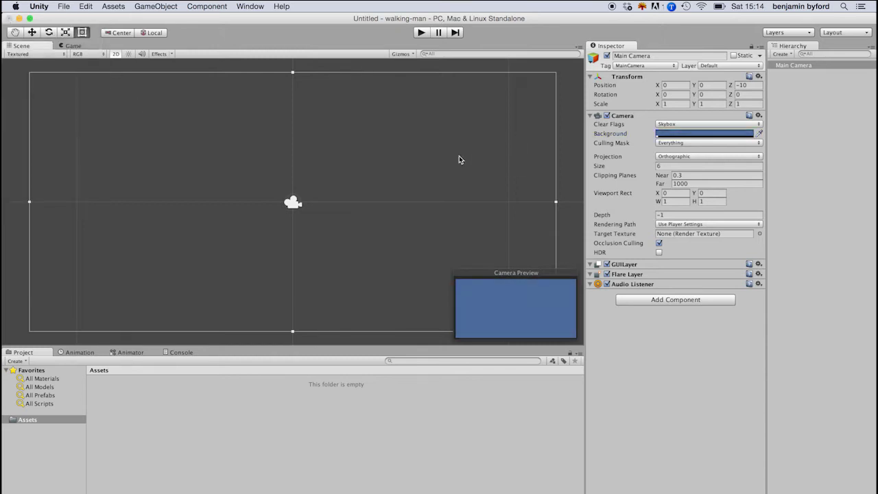
left_click(459, 195)
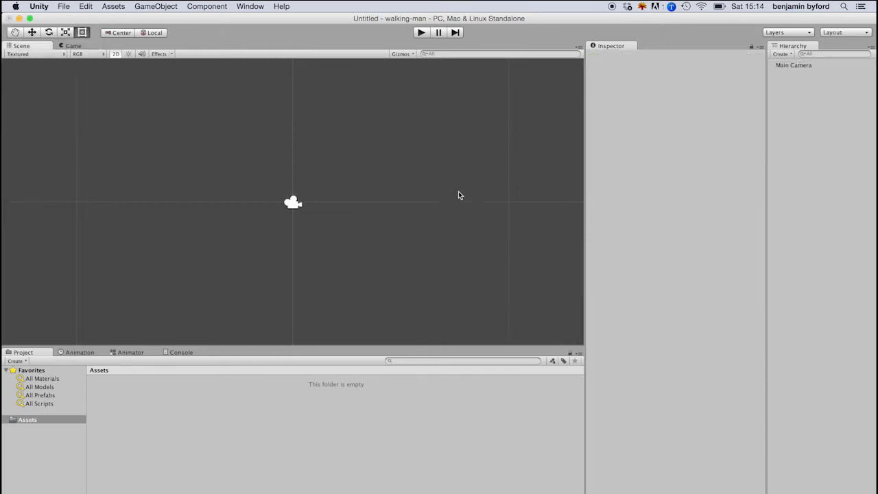
left_click(797, 67)
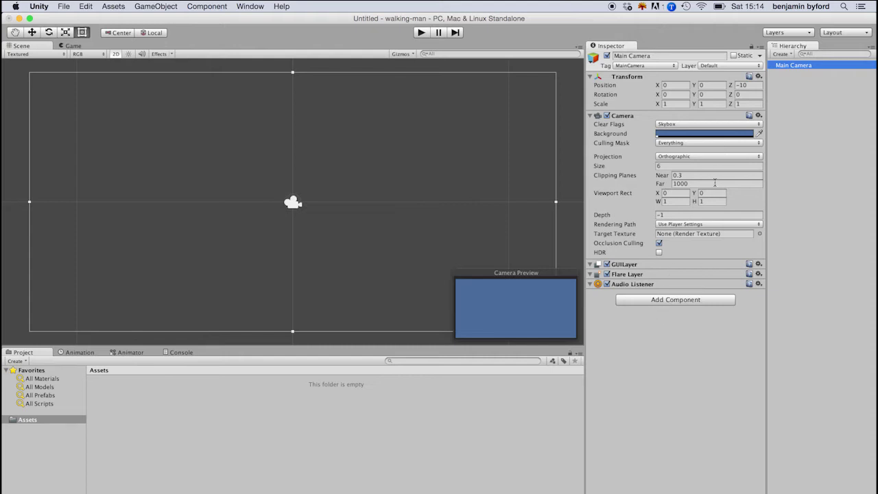
left_click(378, 204)
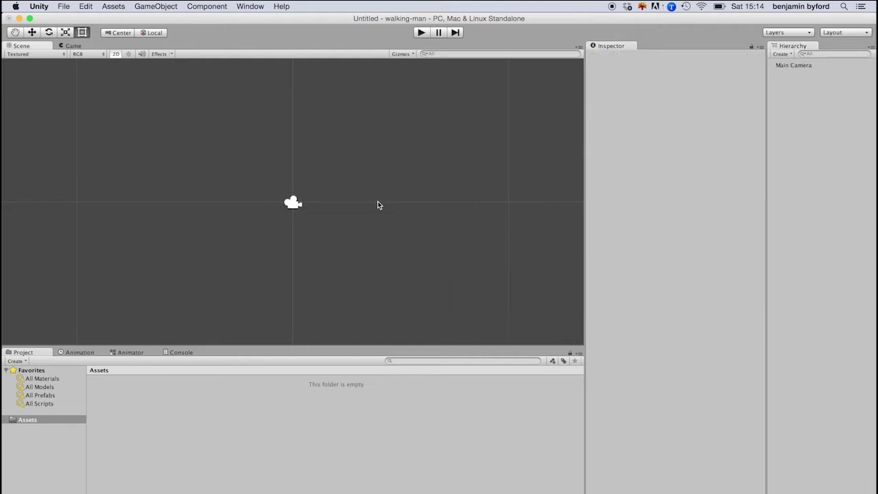
- Create Sprites and Scripts folders in Assets
right_click(185, 440)
mouse_move(262, 392)
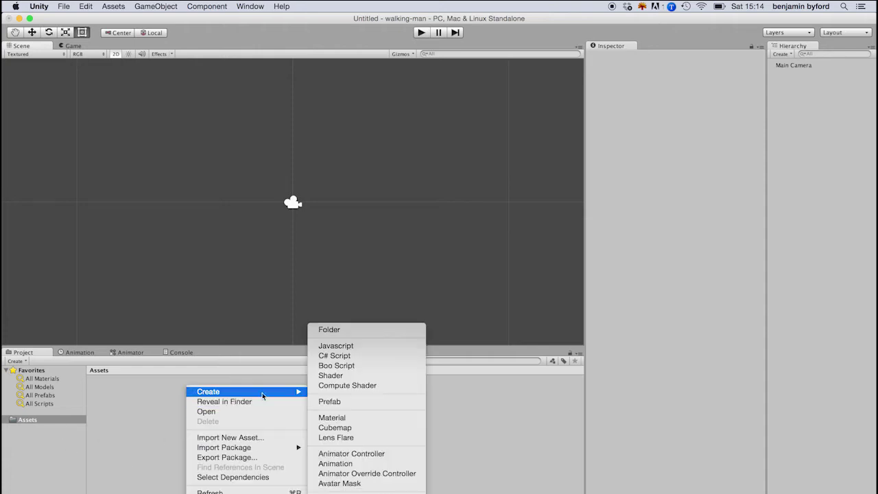
left_click(352, 330)
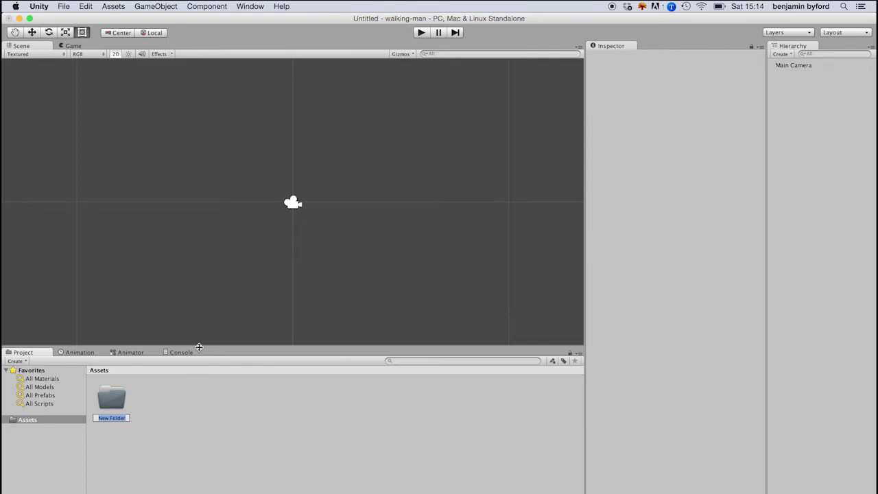
type("Sprites")
key("Return")
right_click(206, 388)
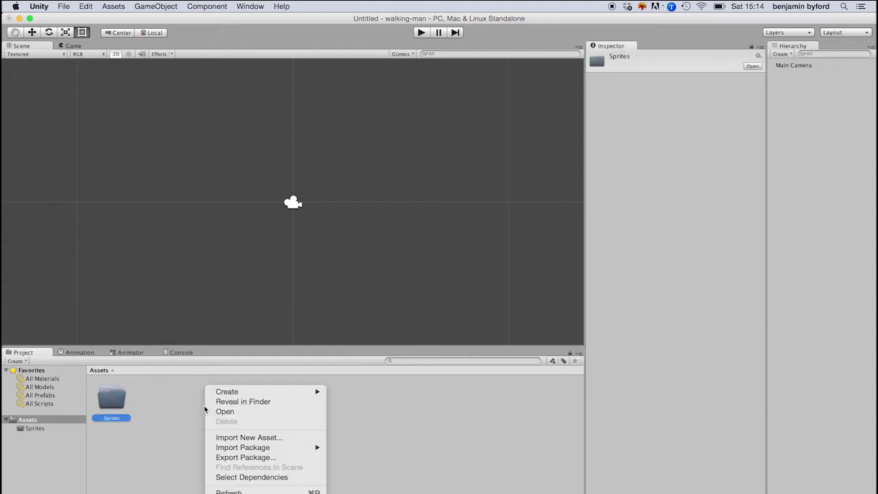
mouse_move(232, 393)
left_click(376, 329)
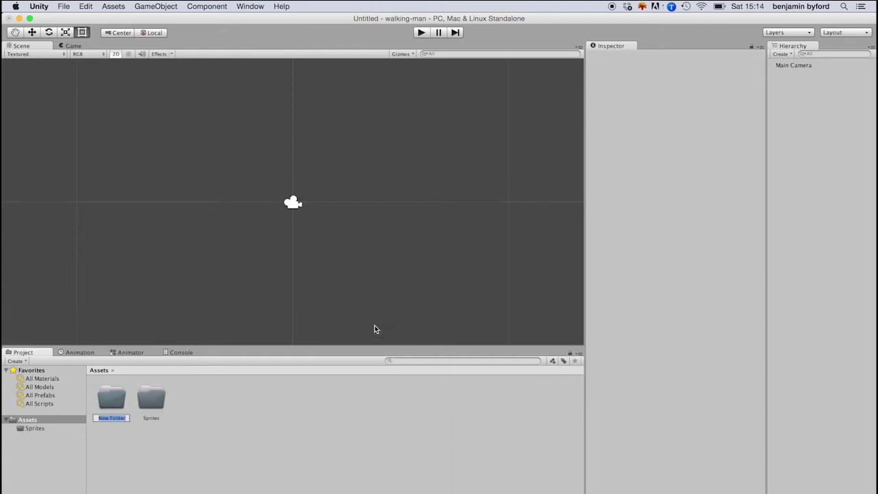
type("Scripts")
key("Return")
- Add Resources and Scenes folders to Assets, then clear the selection
right_click(271, 387)
mouse_move(327, 393)
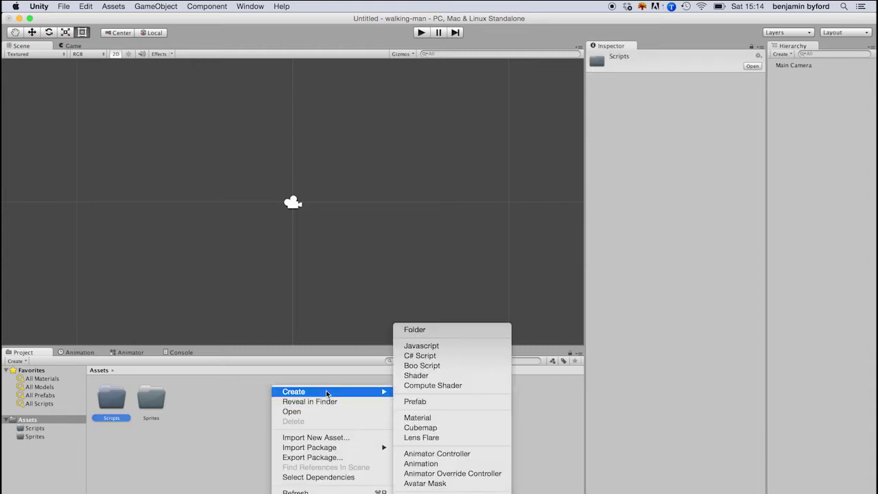
left_click(459, 331)
type("R")
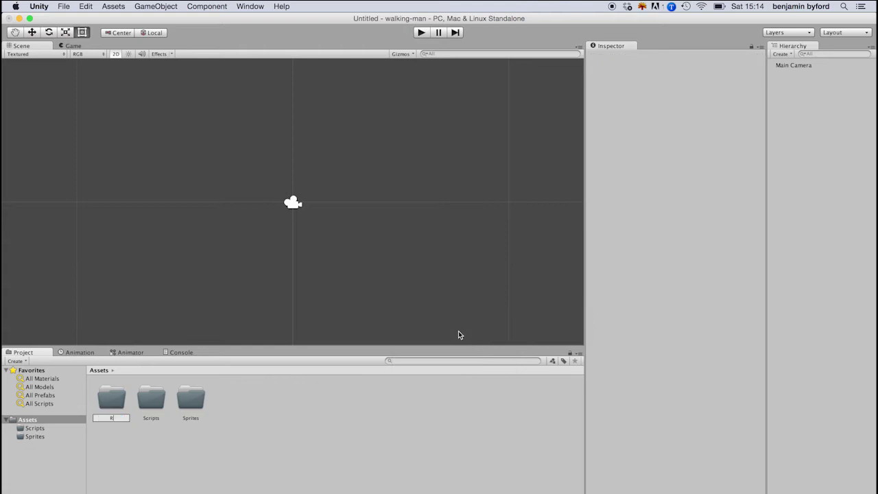
type("esources")
key("Return")
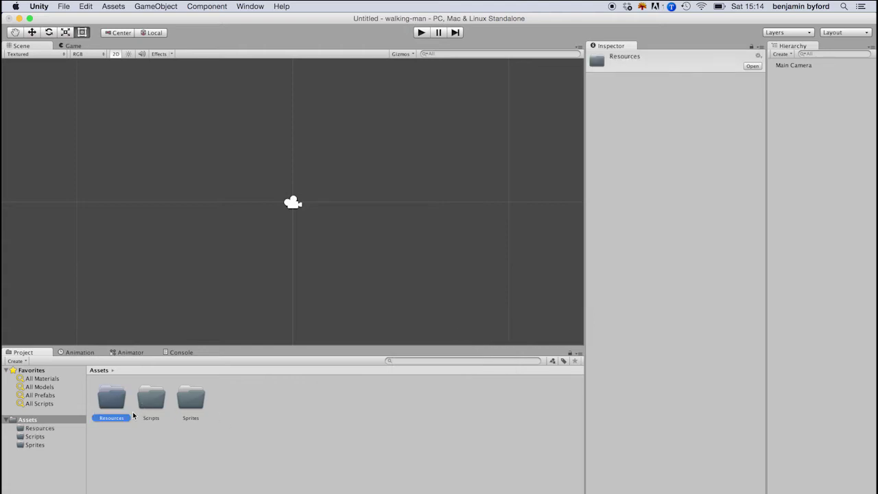
right_click(236, 416)
mouse_move(298, 392)
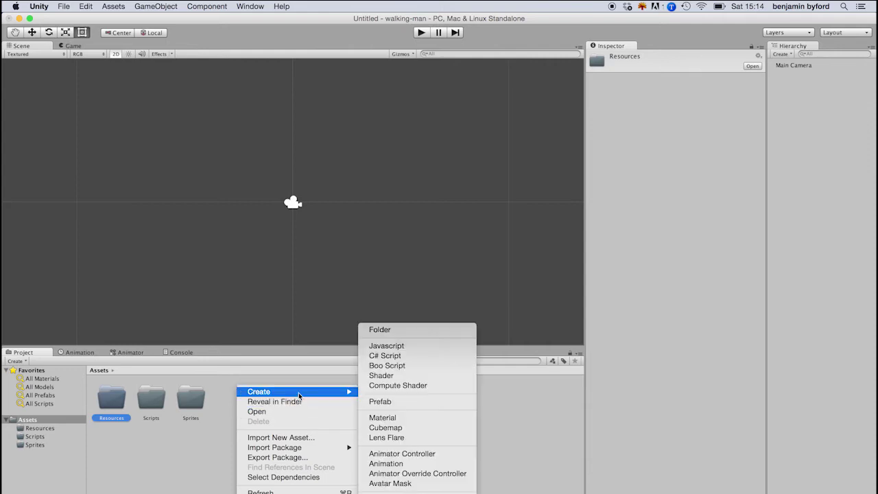
left_click(438, 326)
type("Scenes")
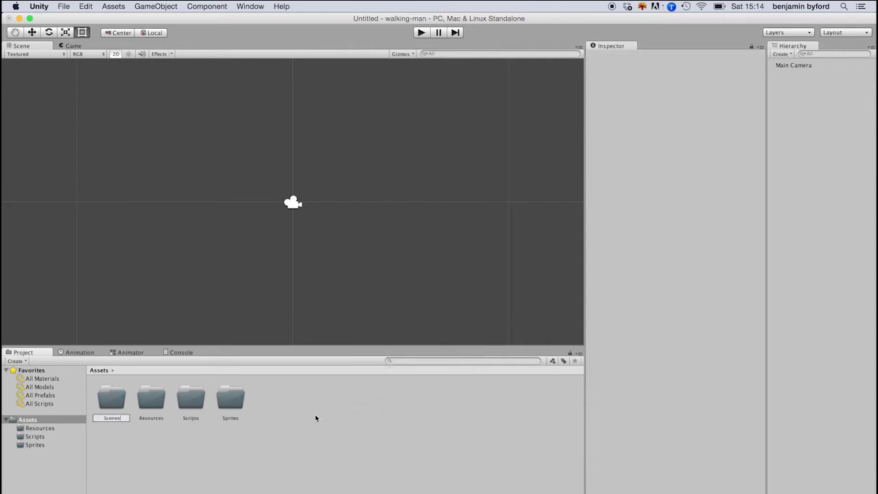
key("Return")
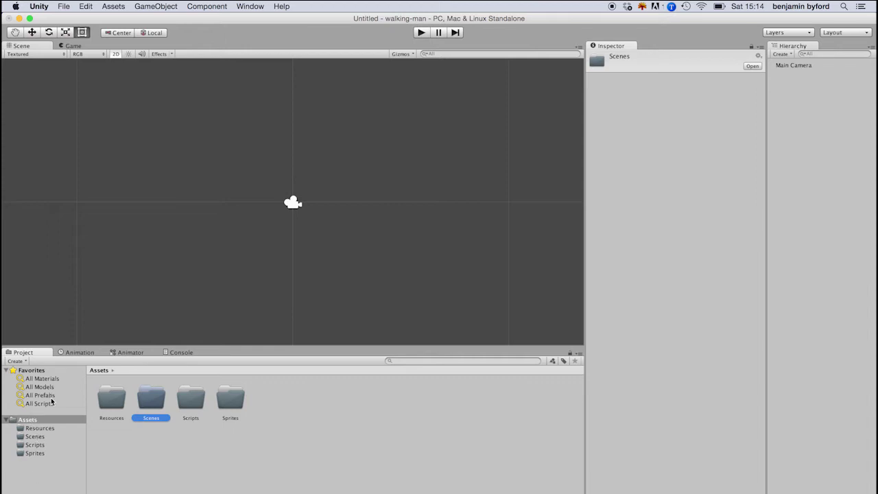
left_click(150, 444)
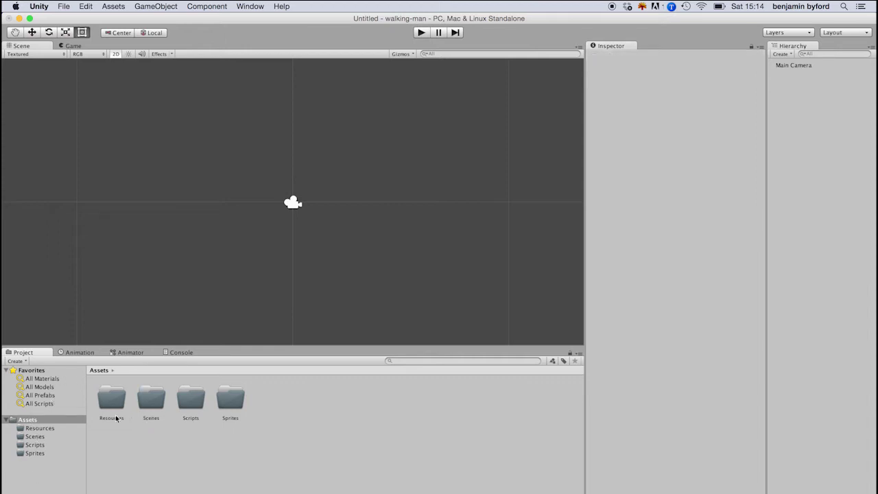
- Save the current scene as Game
left_click(109, 398)
left_click(149, 396)
left_click(62, 6)
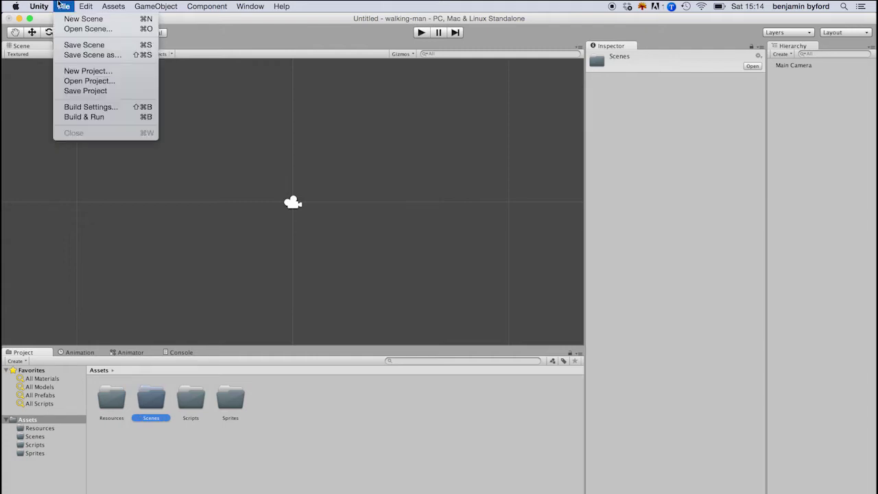
left_click(78, 45)
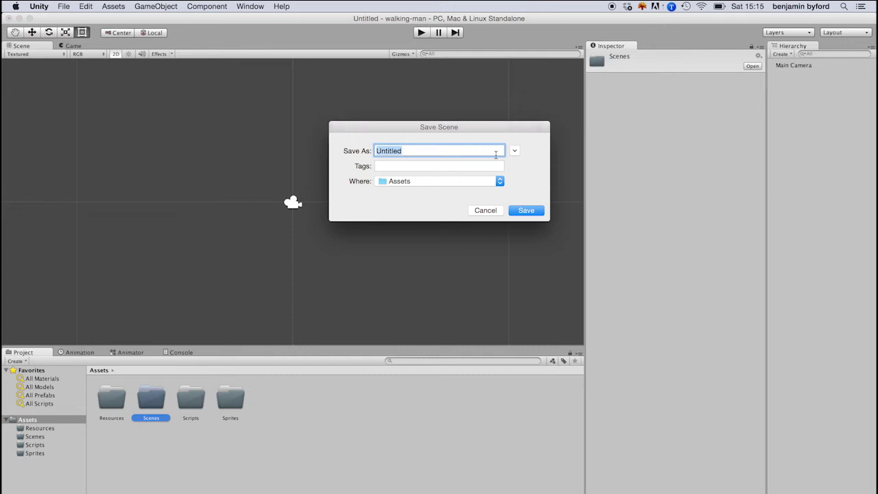
type("Game")
key("Return")
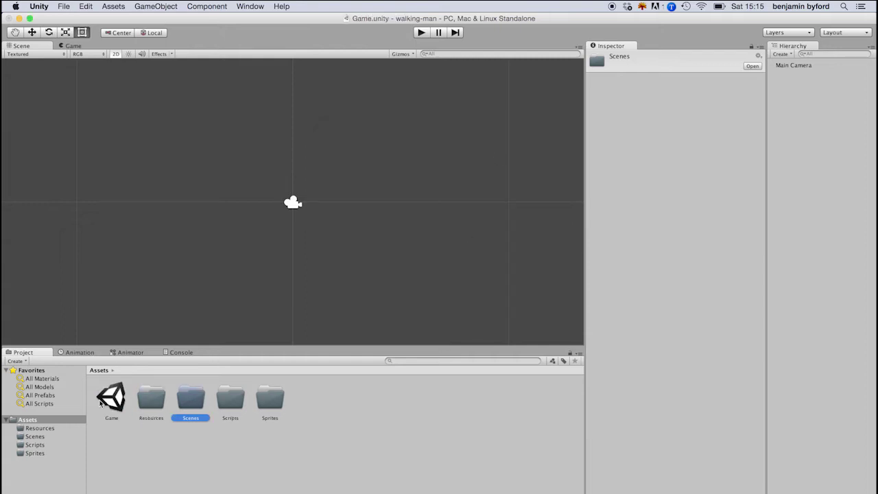
- Move the Game scene into the Scenes folder, then open the Sprites folder
left_click_drag(113, 403, 191, 405)
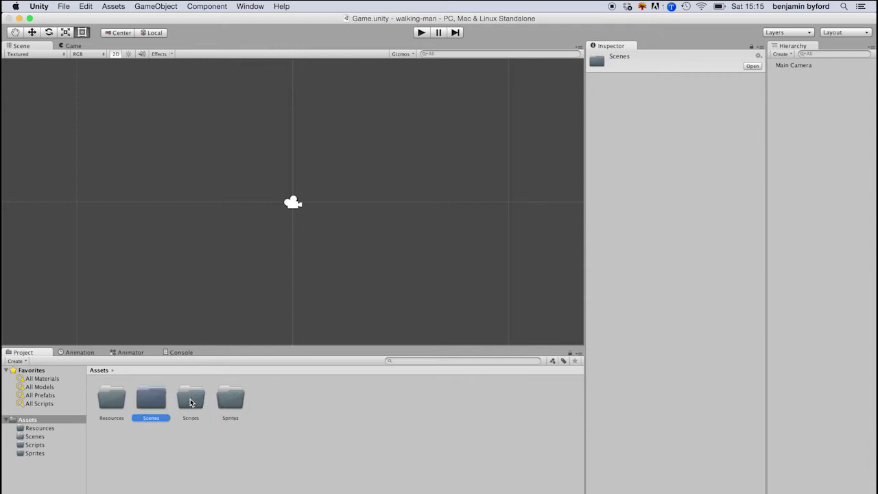
double_click(153, 399)
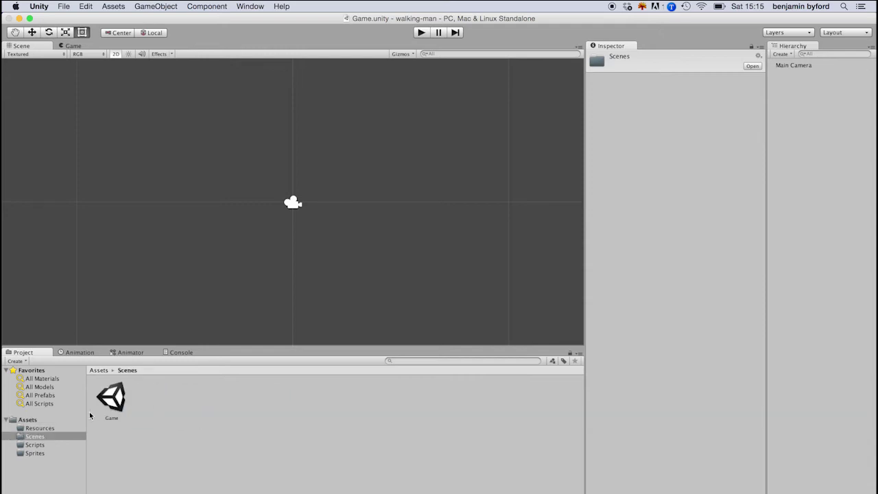
left_click(34, 446)
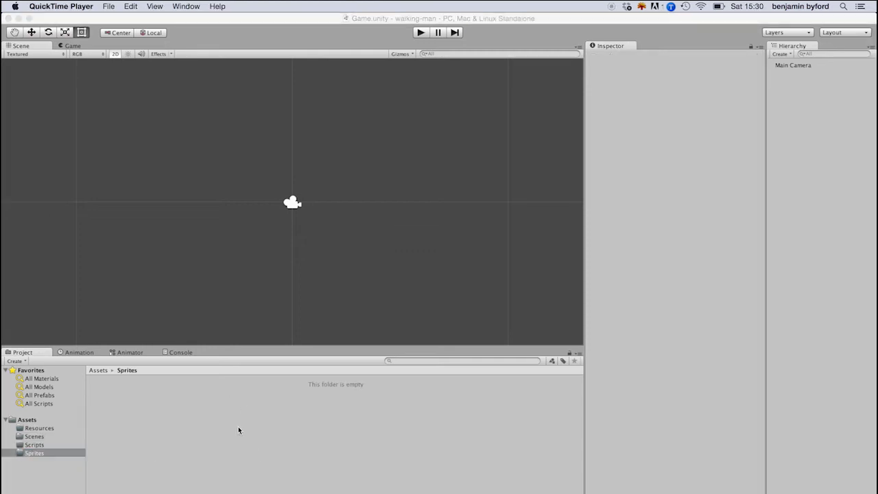
left_click(238, 426)
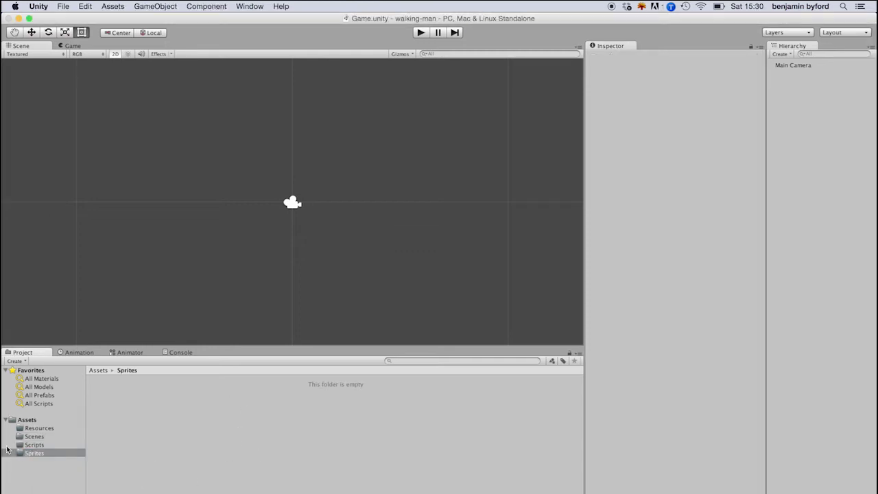
left_click(29, 420)
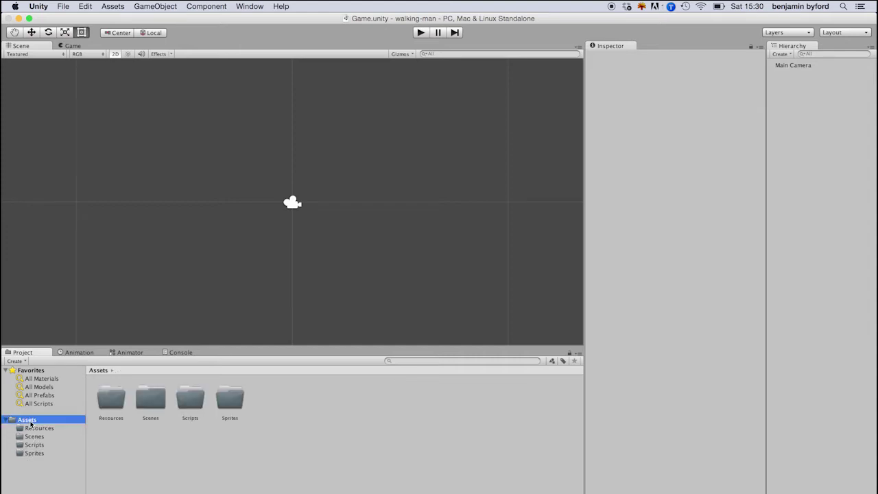
double_click(228, 401)
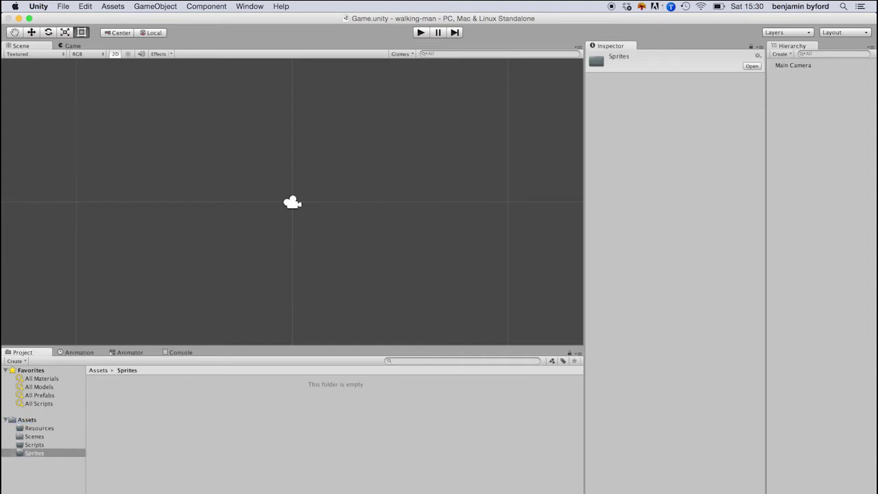
- Preview the walking man images in Finder, then copy all twelve into Unity's Sprites folder
left_click(269, 491)
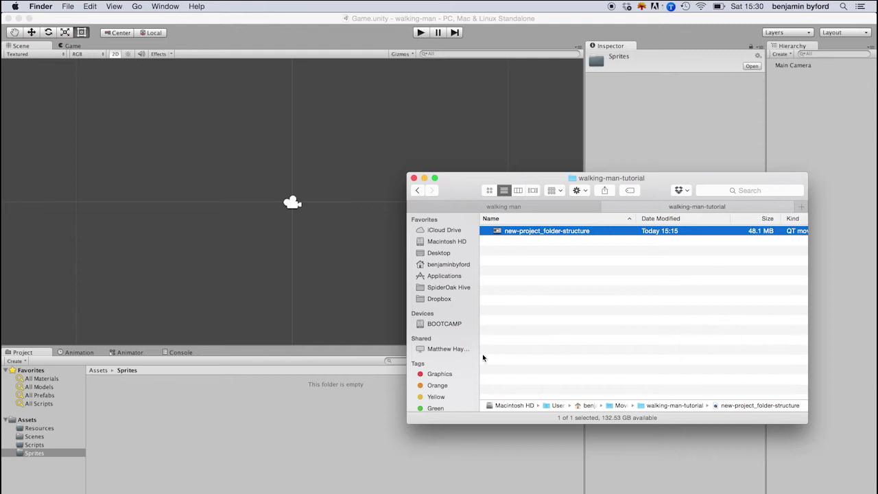
left_click(594, 205)
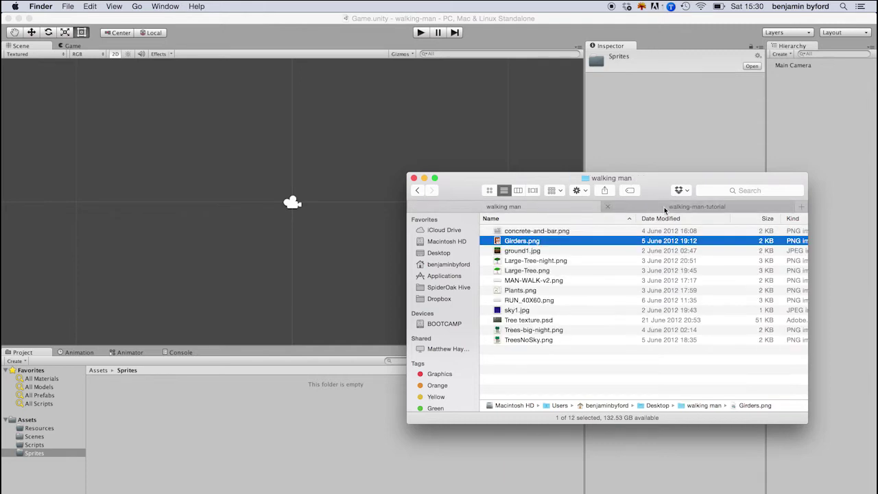
left_click(526, 234)
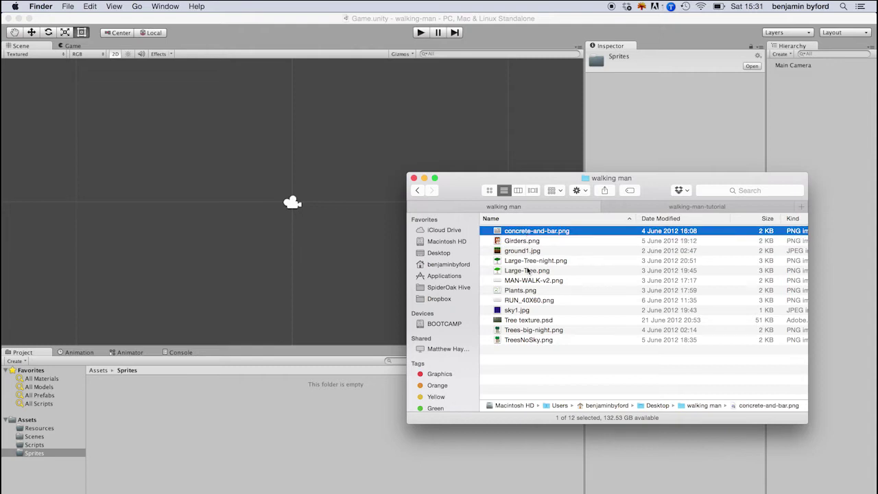
key("space")
key("Down")
key("Down")
key("Down")
key("Down")
key("Down")
key("Down")
key("Down")
key("Down")
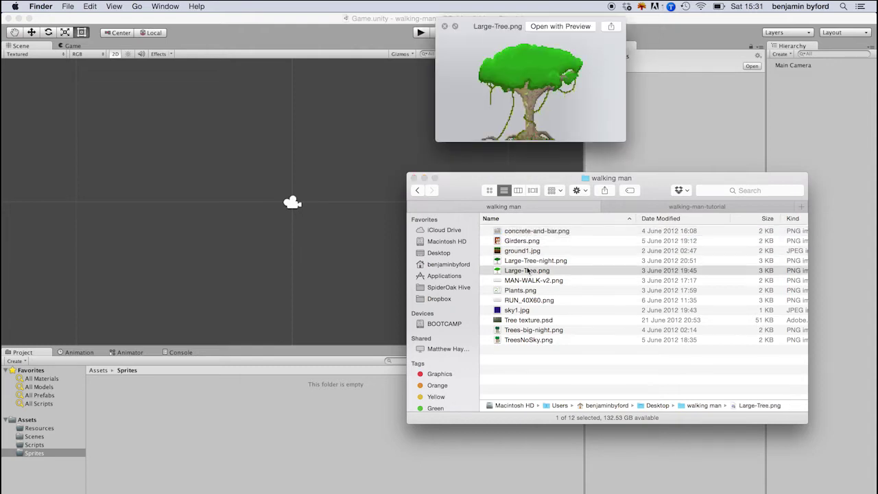
key("Down")
key("Down")
key("Down")
key("space")
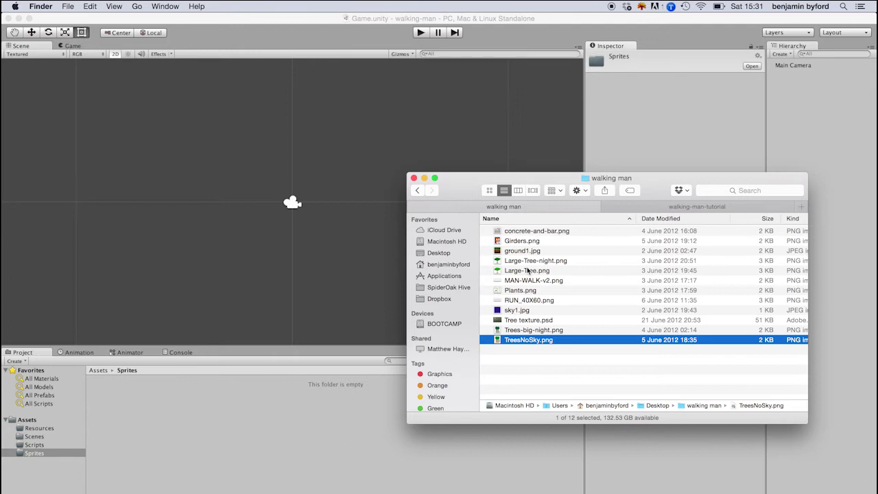
key("super+a")
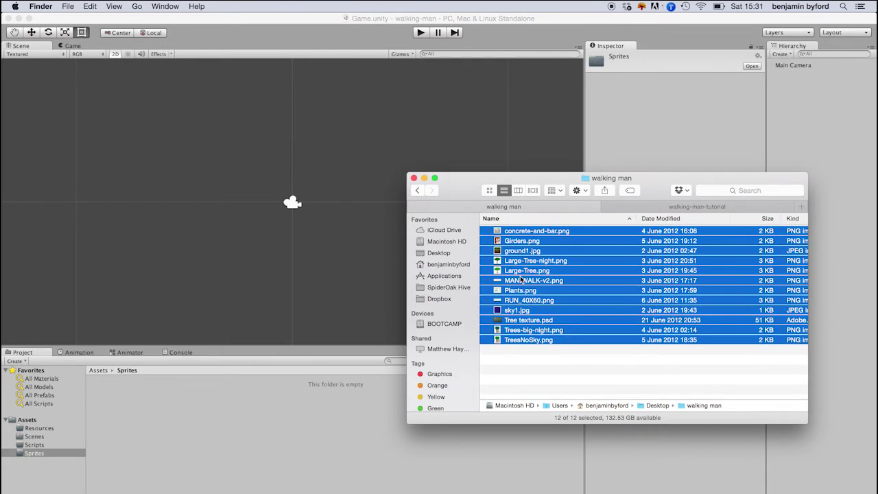
left_click_drag(495, 294, 340, 432)
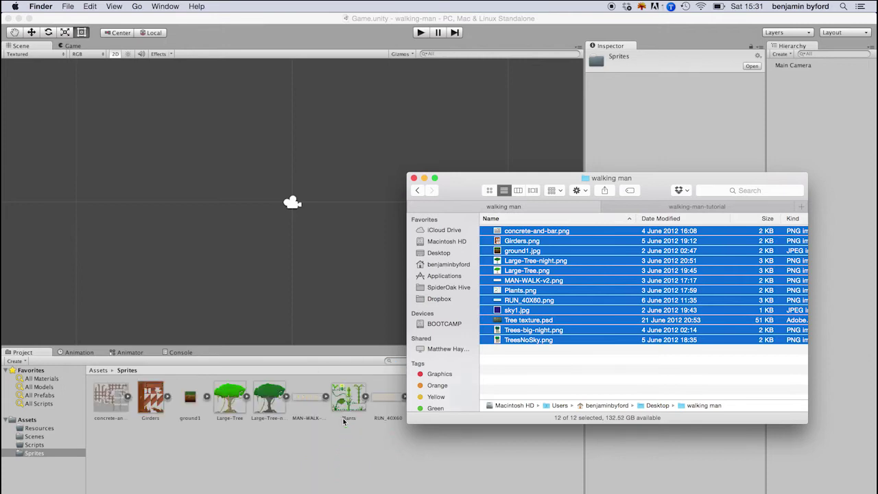
- Review the import settings of each imported sprite, from concrete-and-bar through sky1
left_click(310, 444)
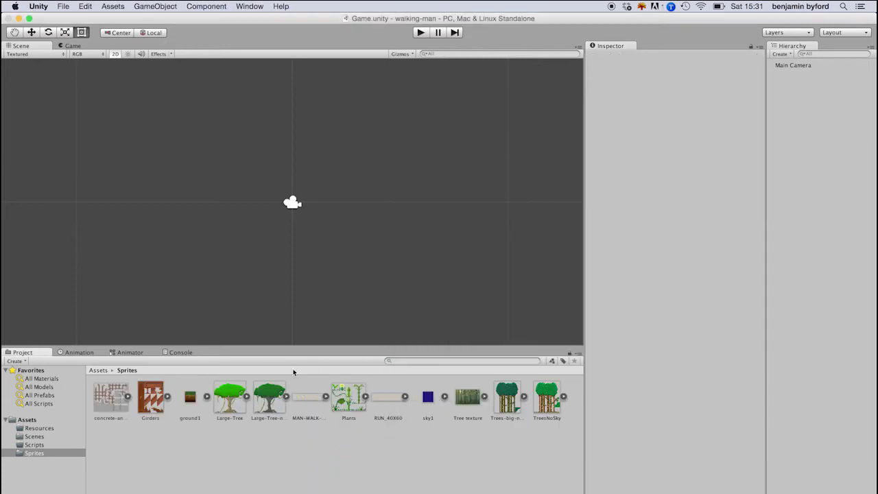
left_click(118, 402)
left_click(162, 402)
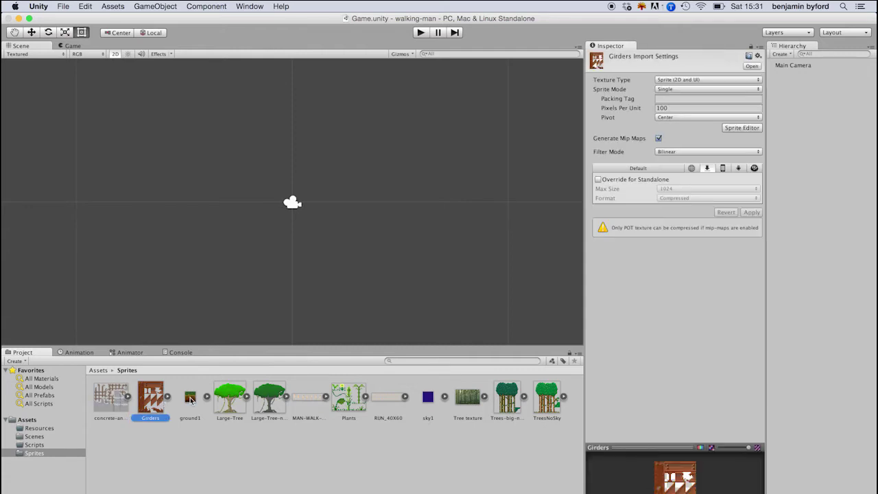
left_click(191, 401)
left_click(234, 396)
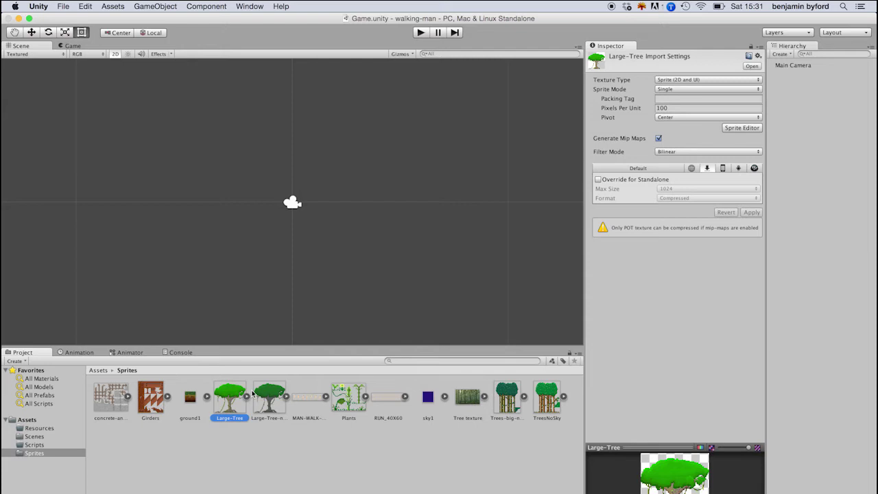
left_click(267, 396)
left_click(308, 397)
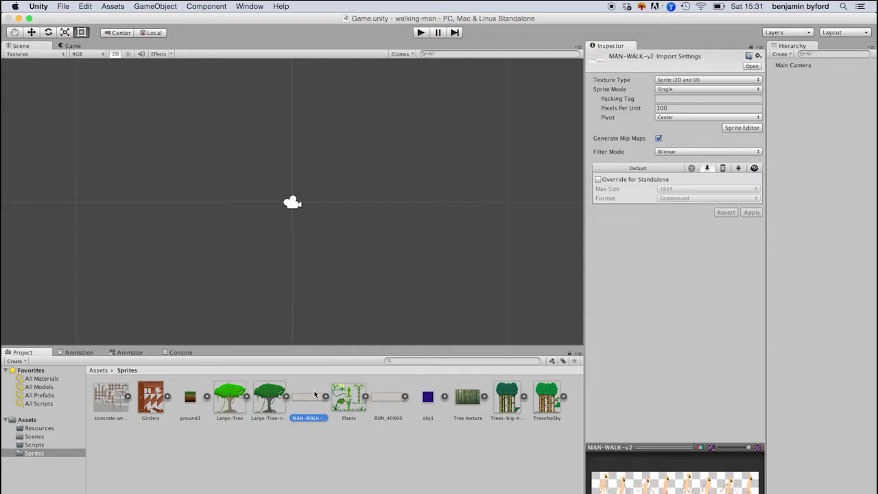
left_click(350, 392)
left_click(377, 397)
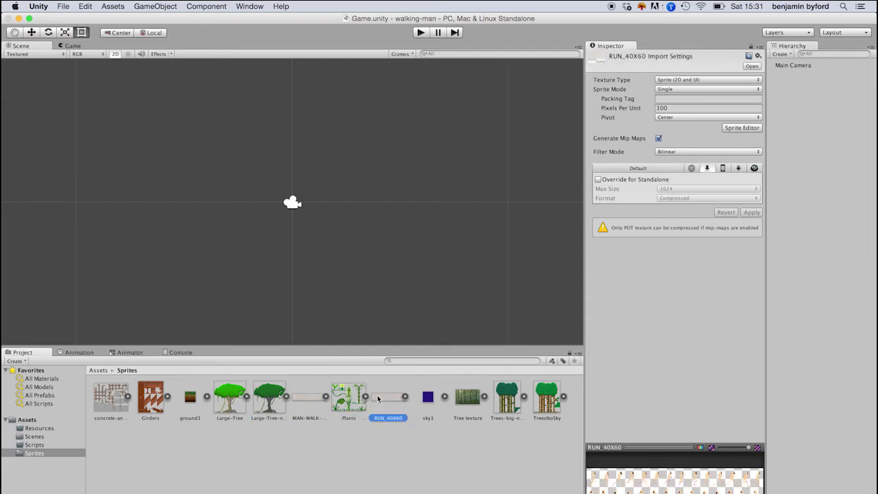
left_click(426, 400)
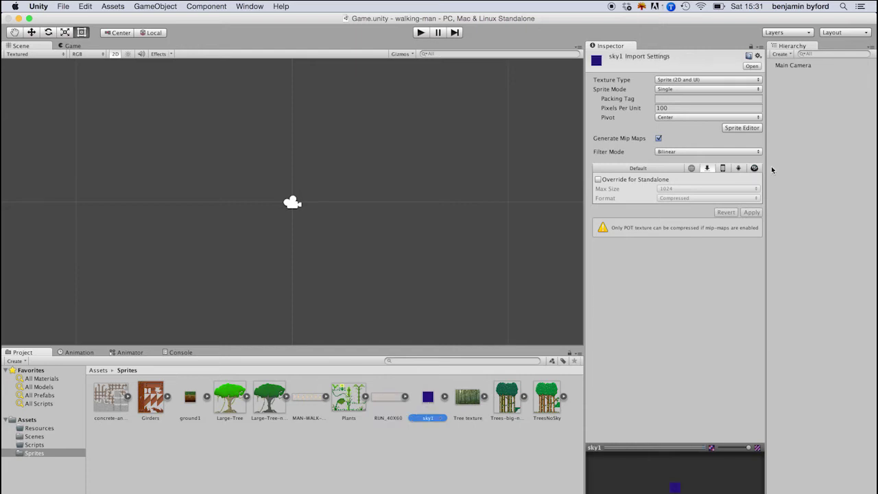
- Keep sky1 as a Single Sprite (2D and UI), apply, and open MAN-WALK-v2 in Preview
left_click(694, 79)
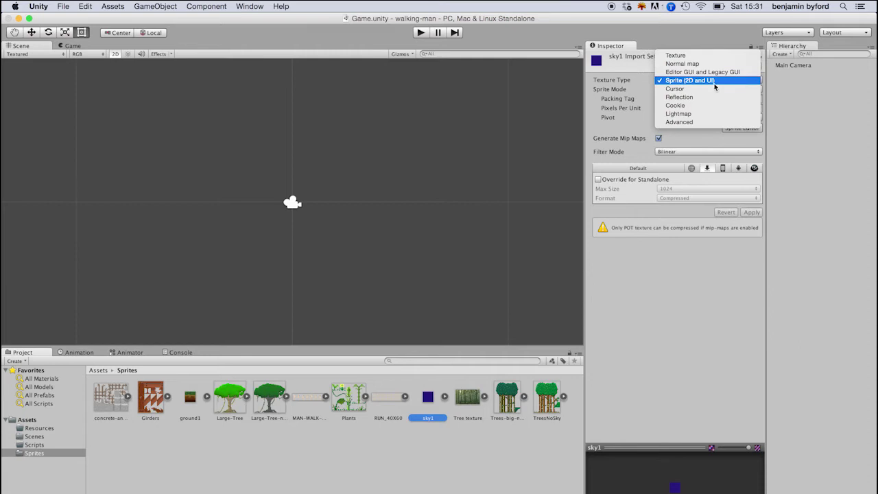
left_click(707, 81)
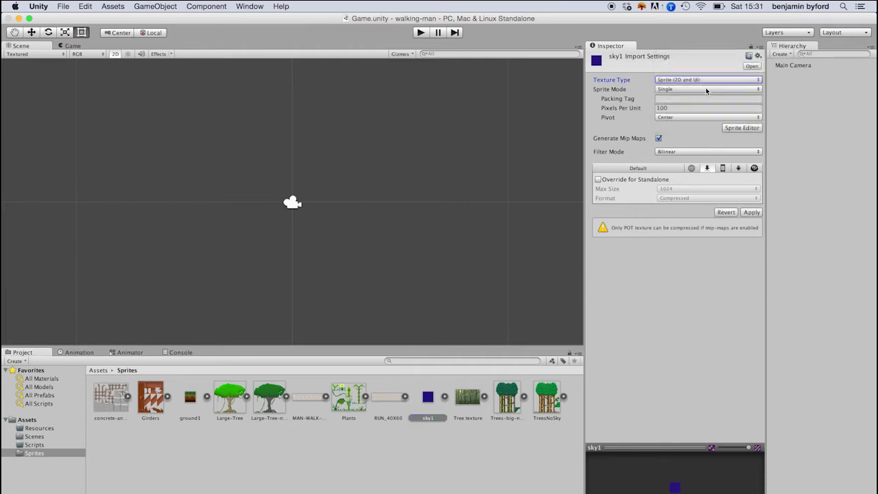
left_click(691, 90)
left_click(691, 90)
left_click(309, 403)
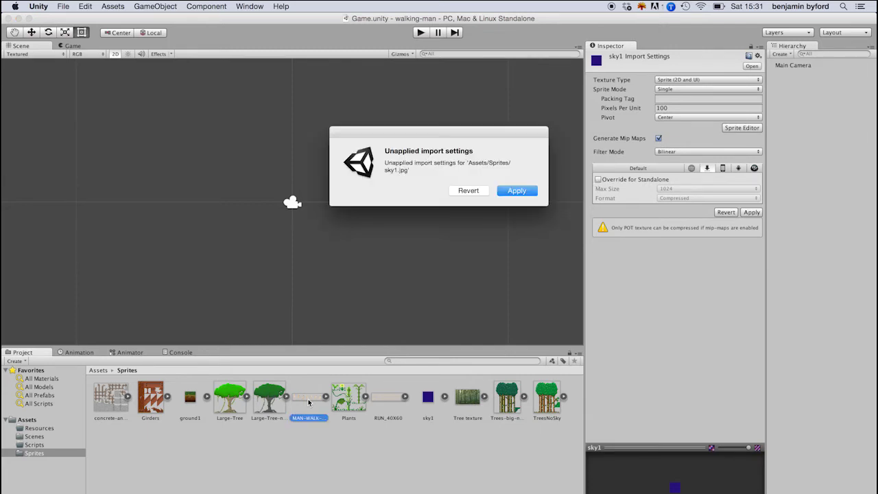
left_click(519, 191)
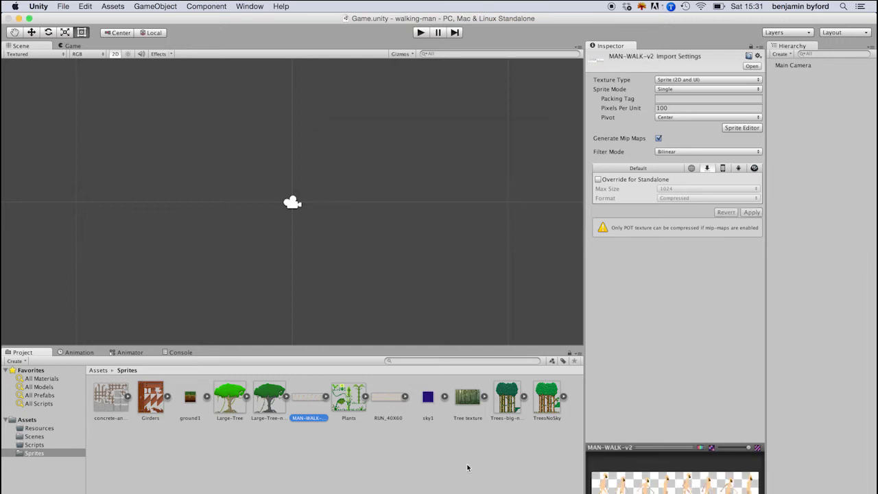
left_click(753, 66)
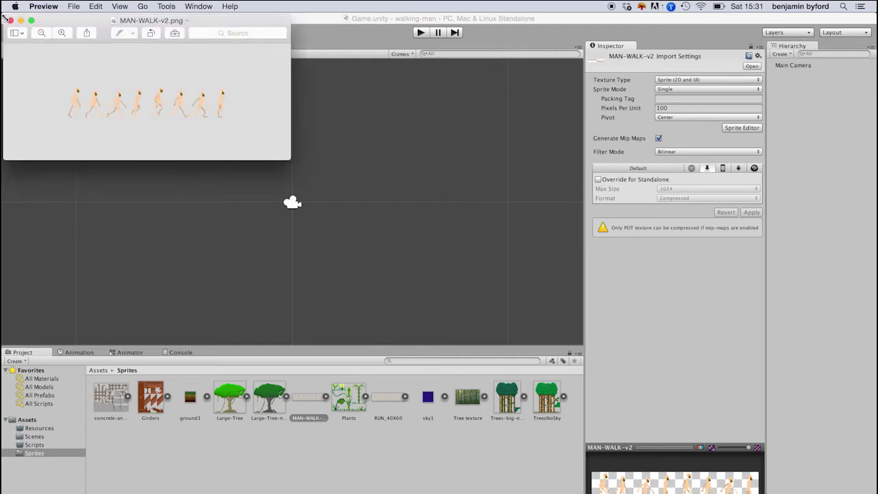
- Close Preview and, in an enlarged Sprite Editor, pull MAN-WALK-v2's right border inward as a trial
left_click(10, 21)
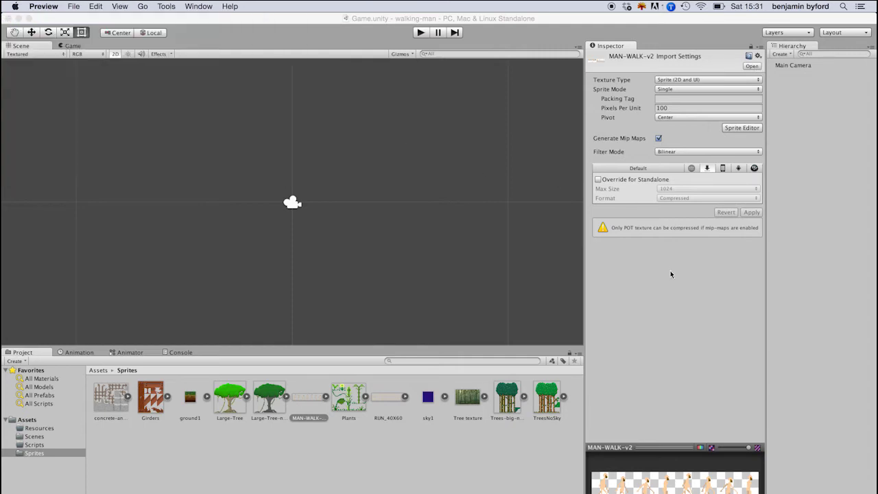
left_click(741, 129)
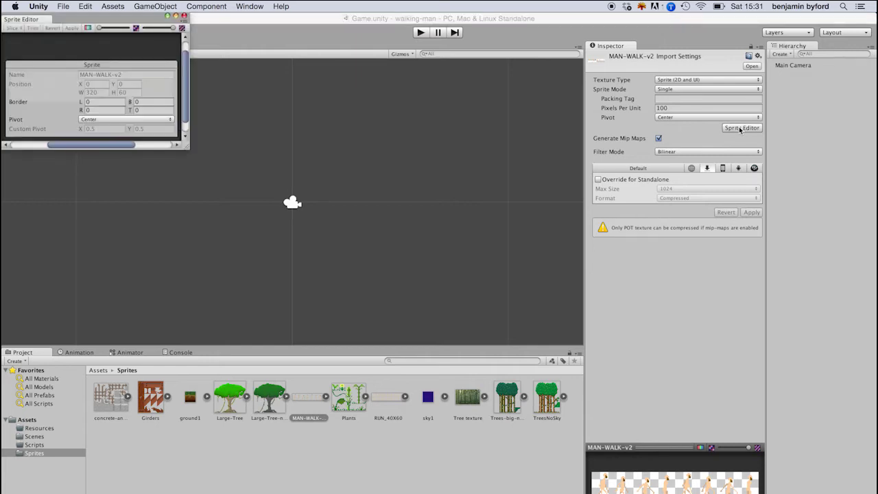
left_click_drag(188, 147, 647, 320)
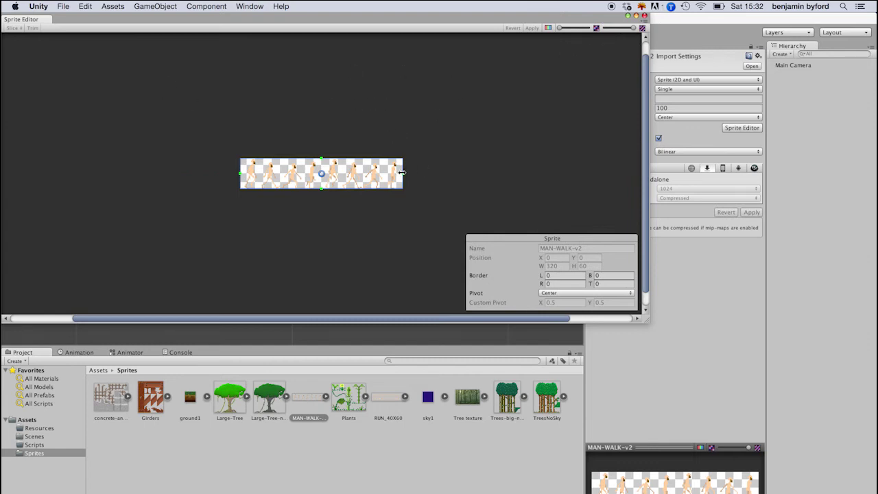
left_click_drag(401, 173, 251, 190)
scroll(258, 183, "up", 5)
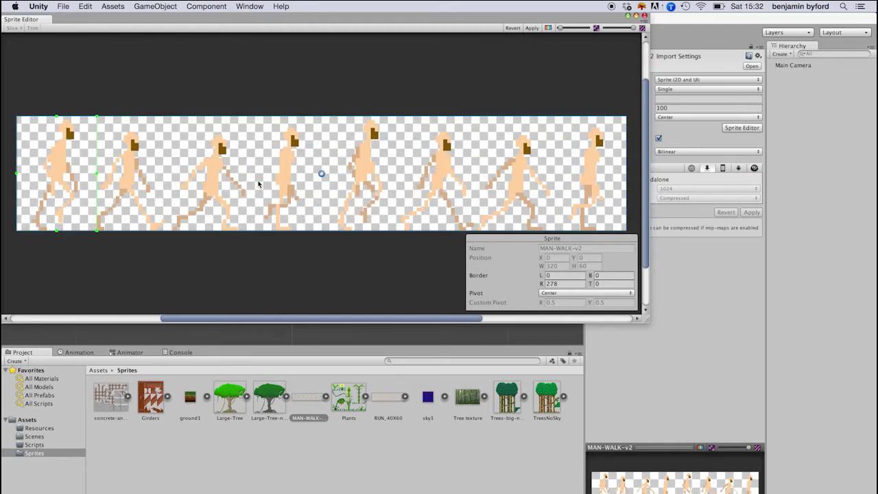
scroll(258, 182, "down", 1)
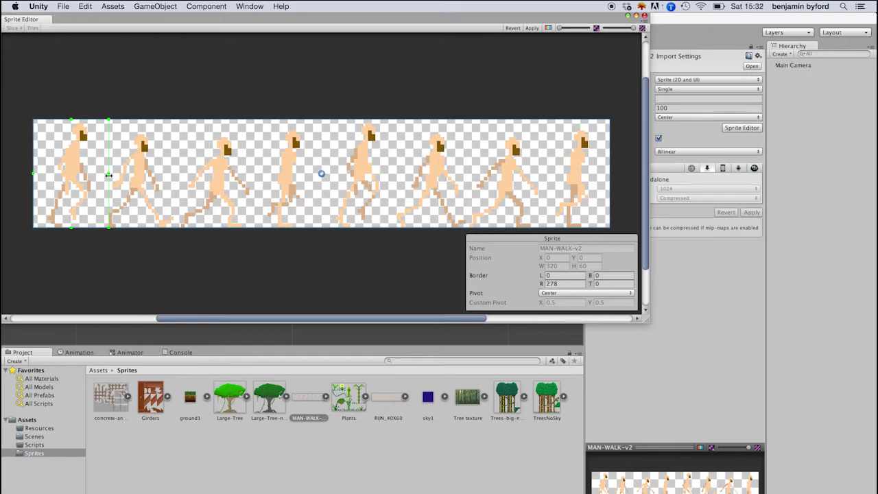
left_click_drag(108, 176, 90, 183)
left_click_drag(647, 315, 742, 421)
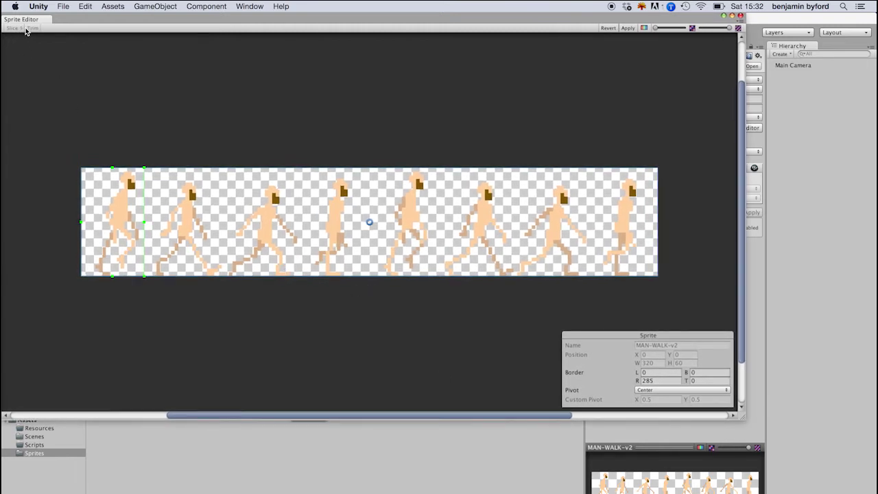
left_click(424, 311)
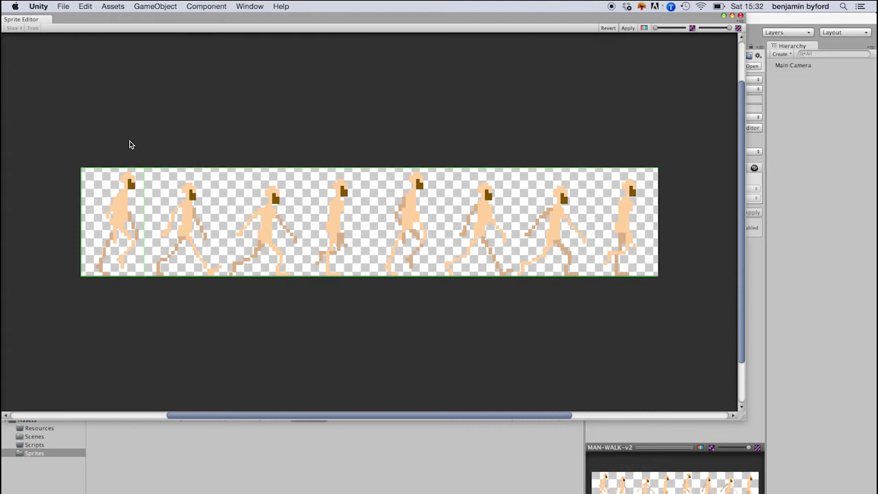
left_click(139, 223)
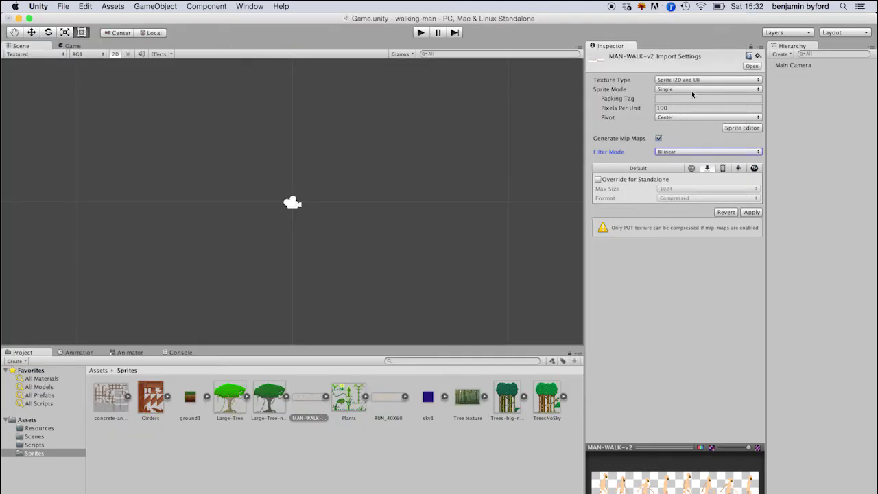
- Set MAN-WALK-v2 to Multiple sprite mode and run an Automatic slice in the Sprite Editor
left_click(692, 90)
left_click(680, 99)
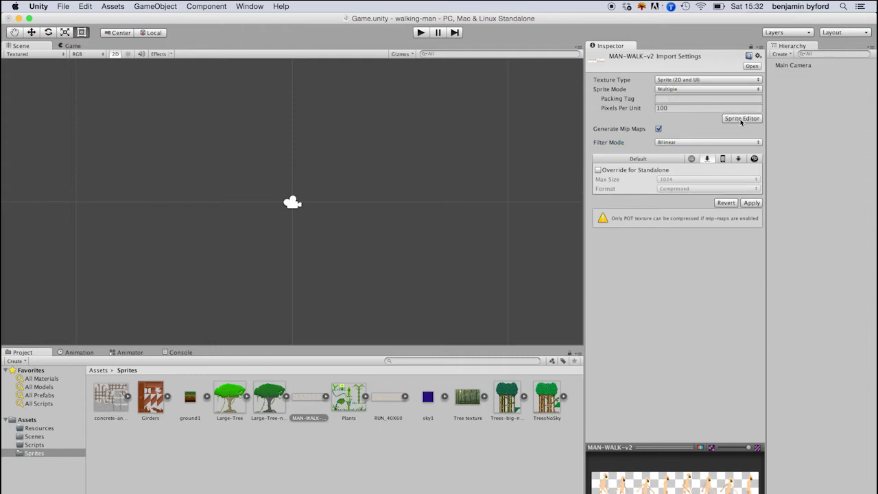
left_click(741, 119)
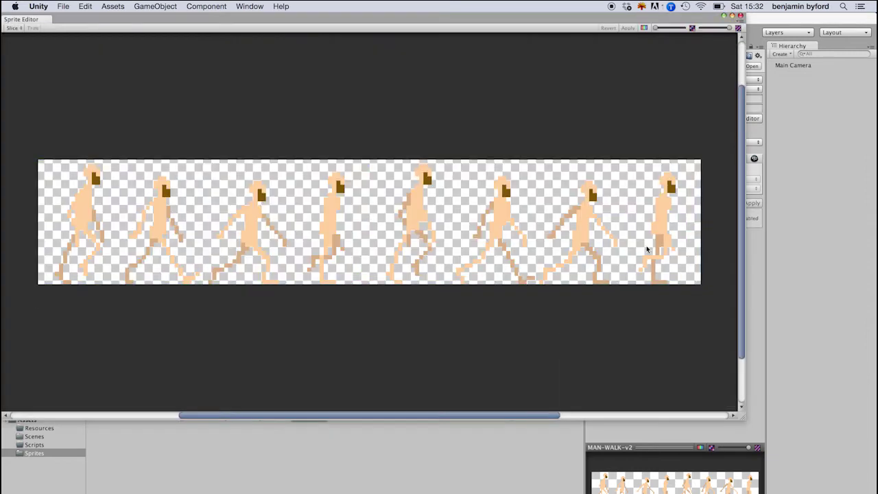
left_click(14, 28)
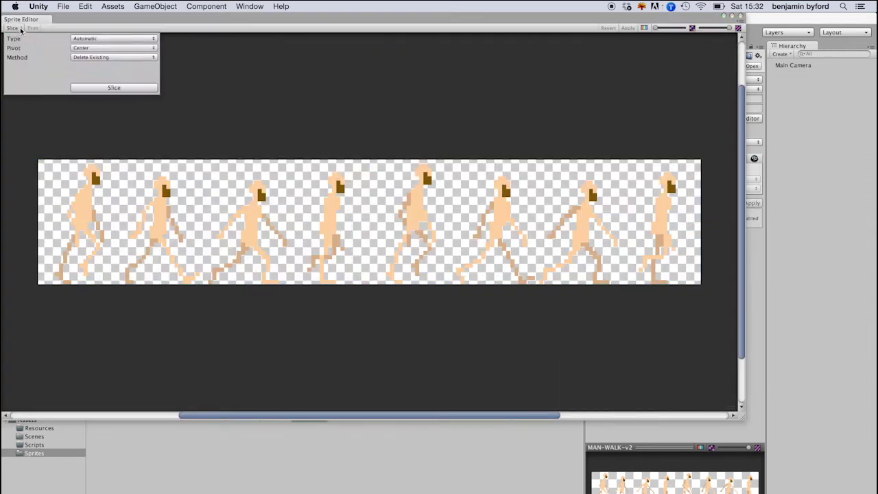
left_click(114, 39)
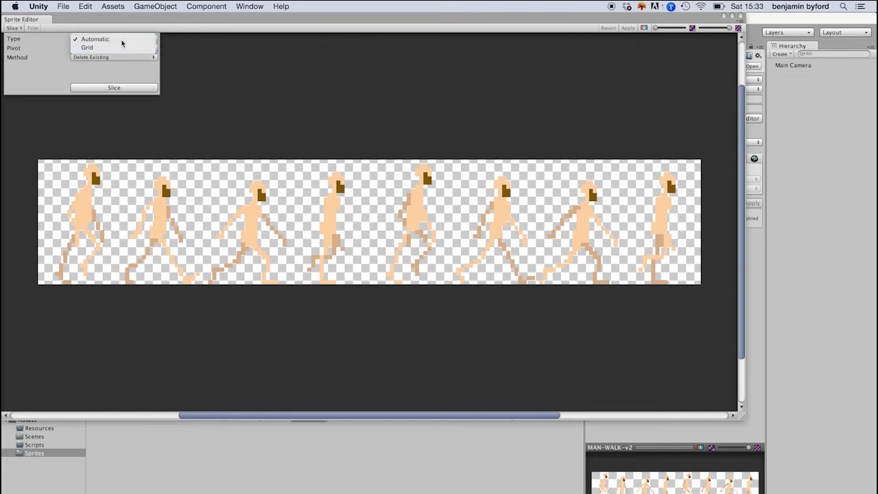
left_click(120, 40)
left_click(117, 88)
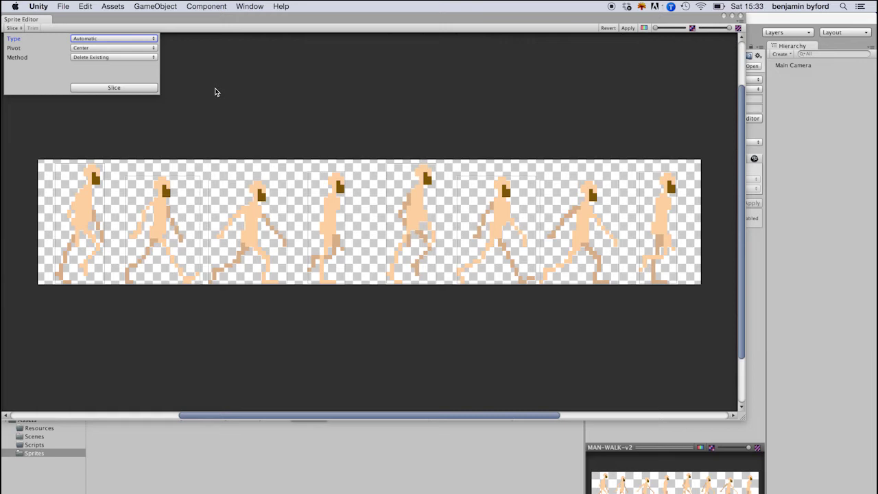
- Re-slice automatically with Center pivot and Smart method, then revert the slices
left_click(111, 47)
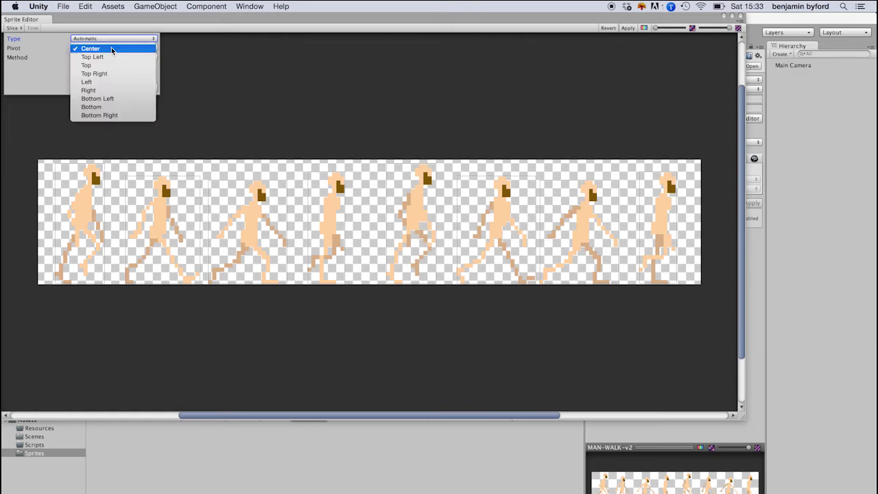
left_click(111, 47)
left_click(108, 57)
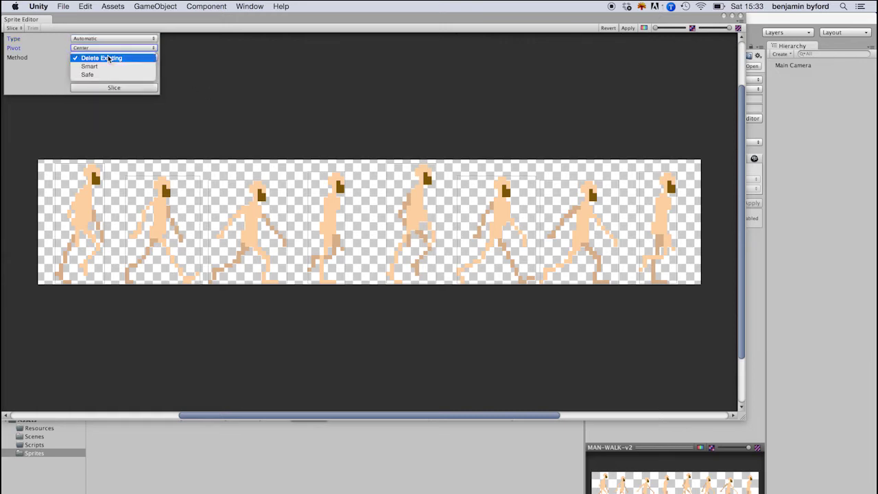
left_click(105, 68)
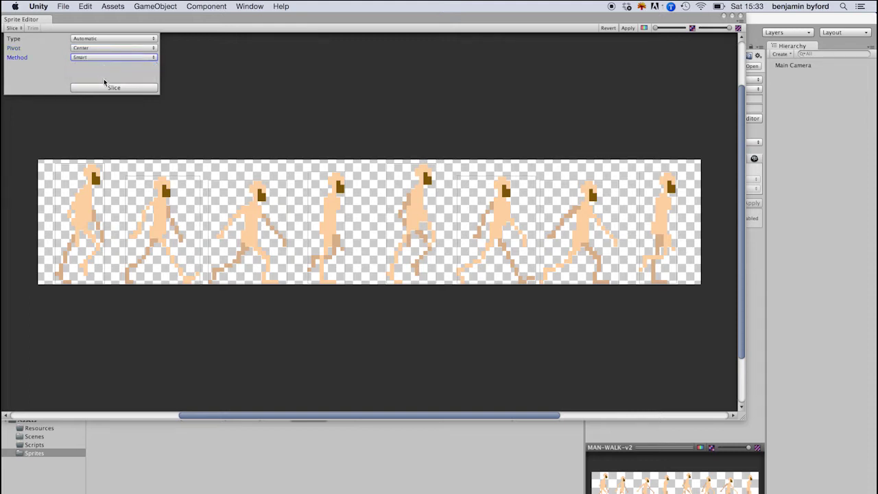
left_click(106, 87)
left_click(15, 29)
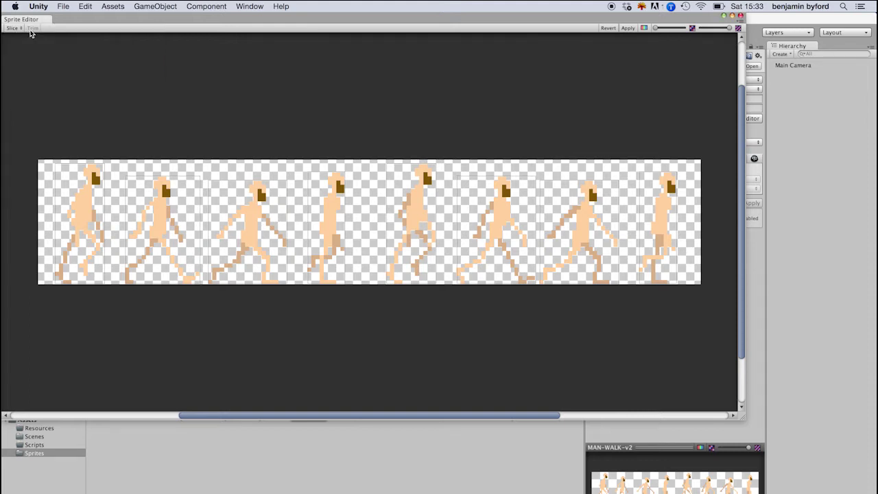
left_click(21, 29)
left_click(26, 29)
left_click(607, 30)
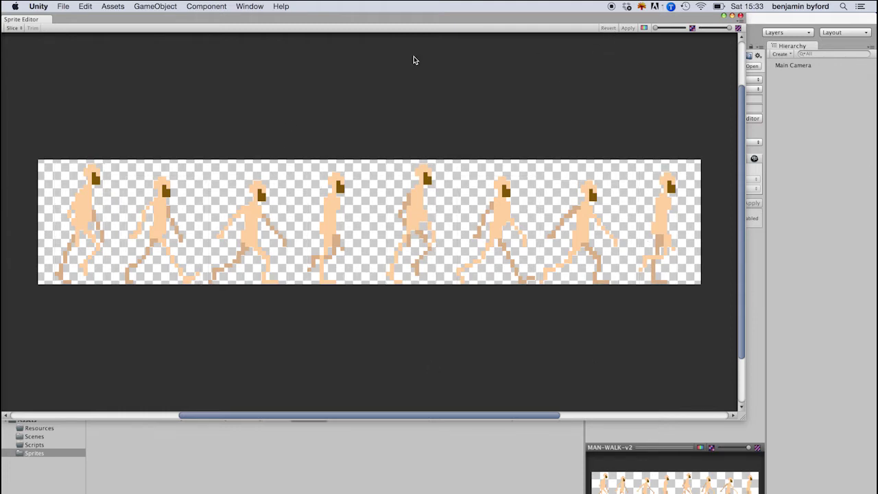
left_click(13, 29)
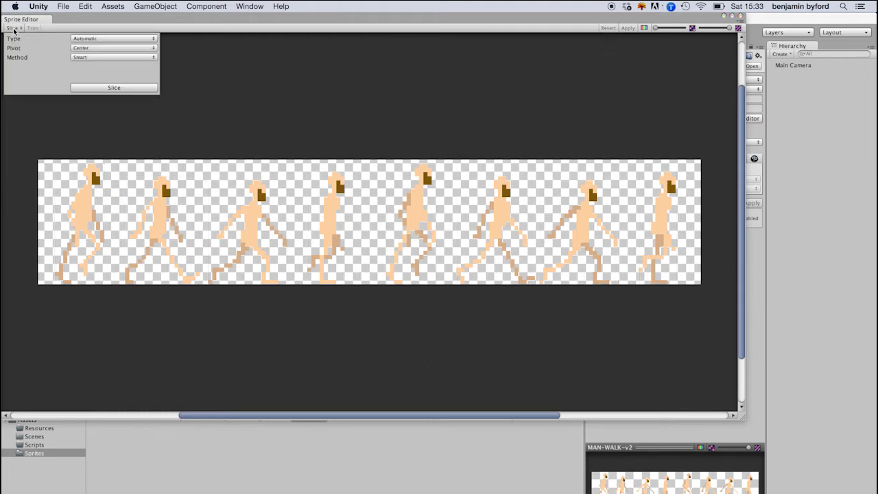
- Grid-slice the MAN-WALK-v2 sheet into 40 x 60 pixel cells and apply the slices
left_click(134, 38)
left_click(141, 45)
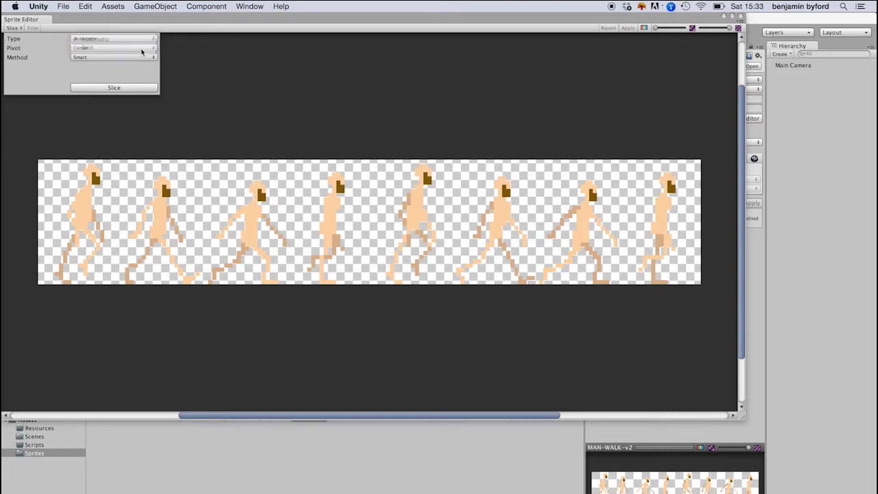
left_click(91, 47)
key("Tab")
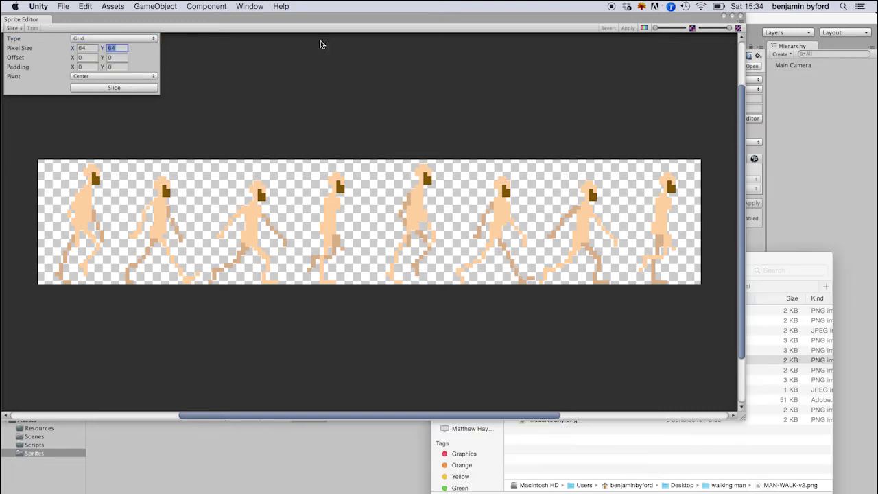
type("60")
key("shift+Tab")
type("30")
key("Tab")
key("Tab")
left_click(130, 88)
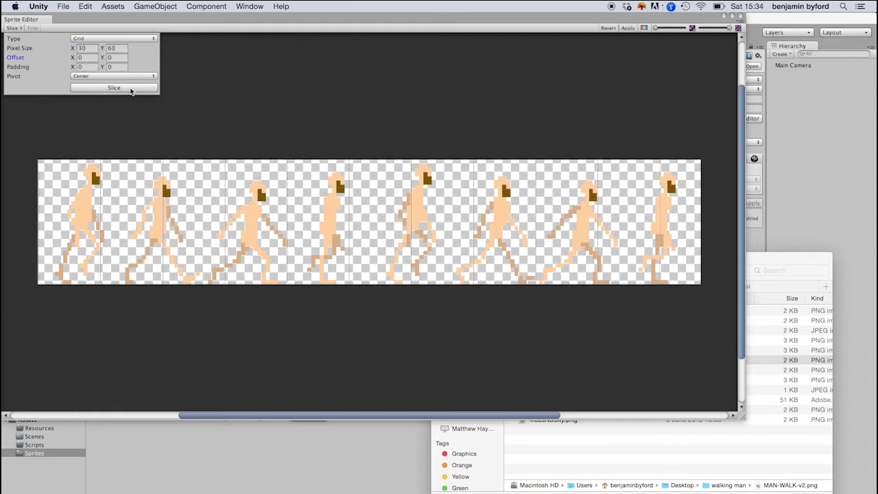
left_click(89, 49)
left_click(106, 90)
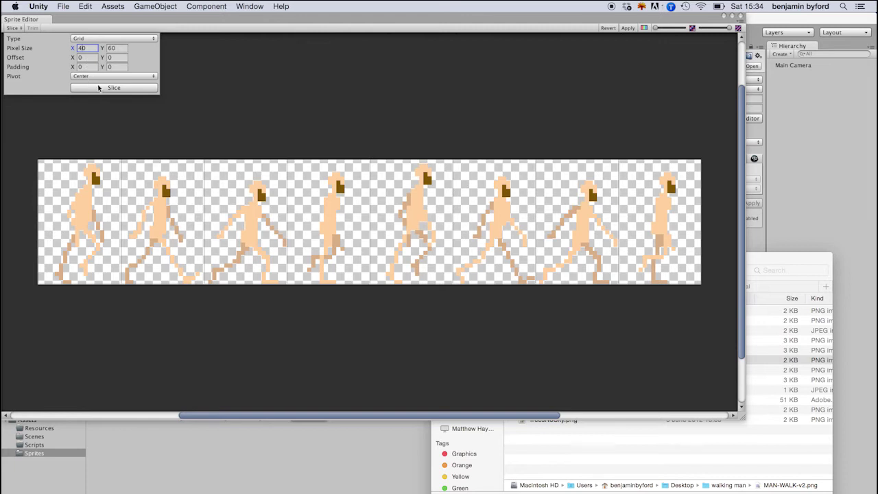
left_click(628, 28)
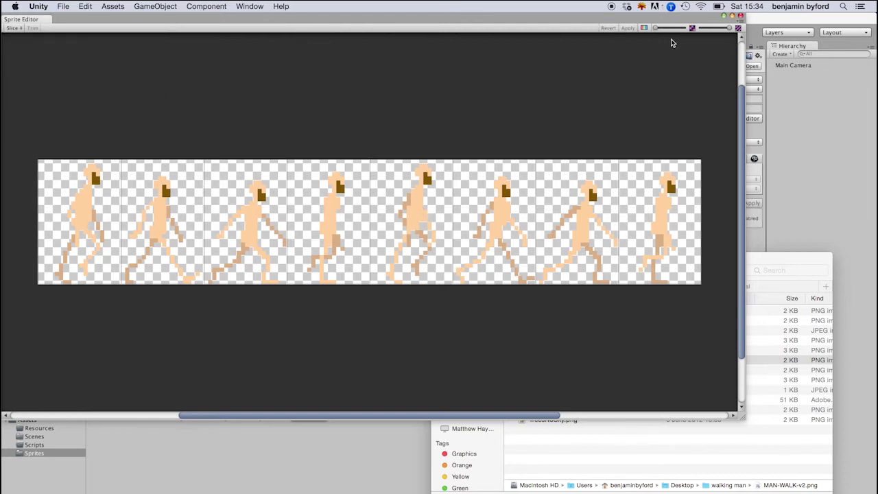
- Switch the RUN_40X60 sprite sheet's Sprite Mode to Multiple
left_click(742, 16)
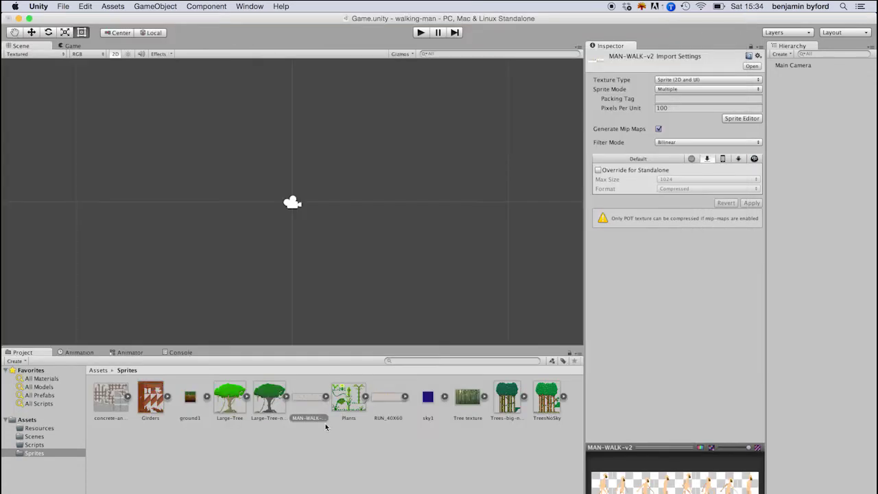
left_click(382, 444)
left_click(392, 401)
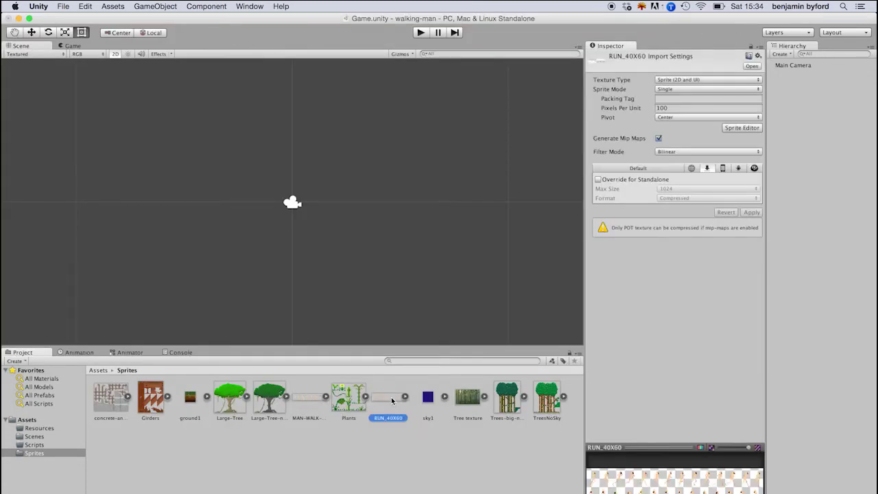
left_click(704, 89)
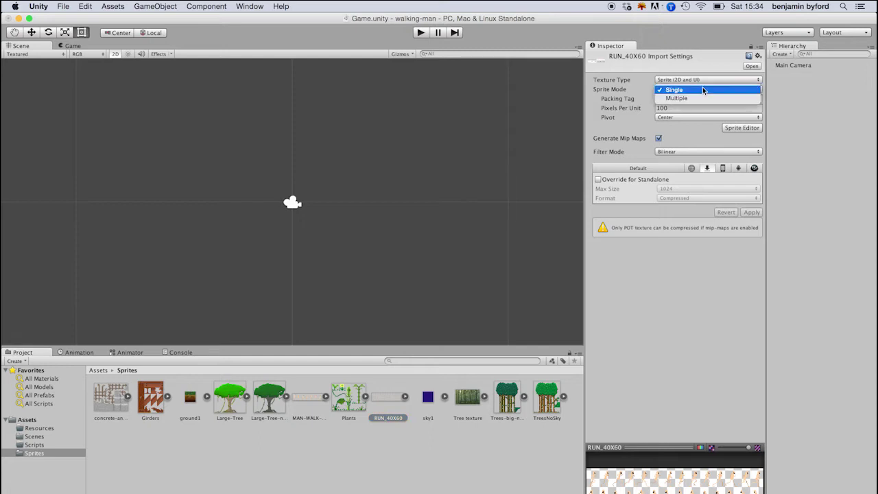
left_click(709, 99)
- Slice RUN_40X60 by Grid into 40×60 cells in the Sprite Editor and apply
left_click(742, 118)
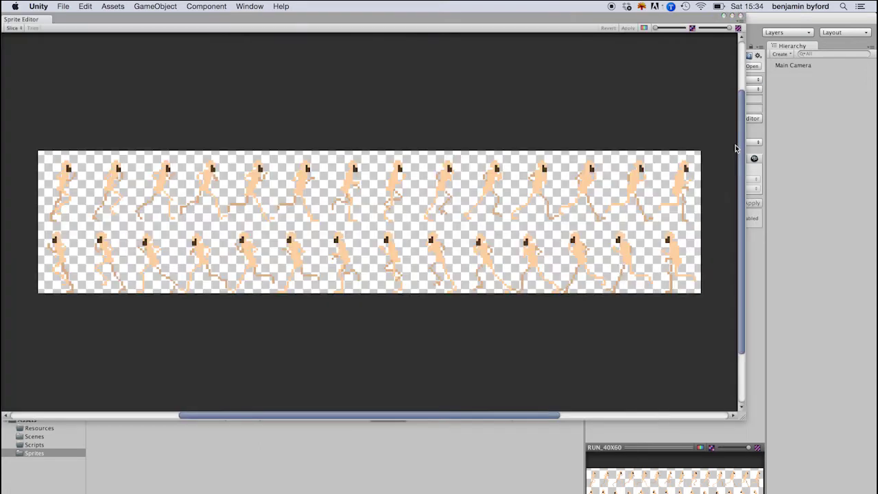
left_click(12, 28)
left_click(82, 48)
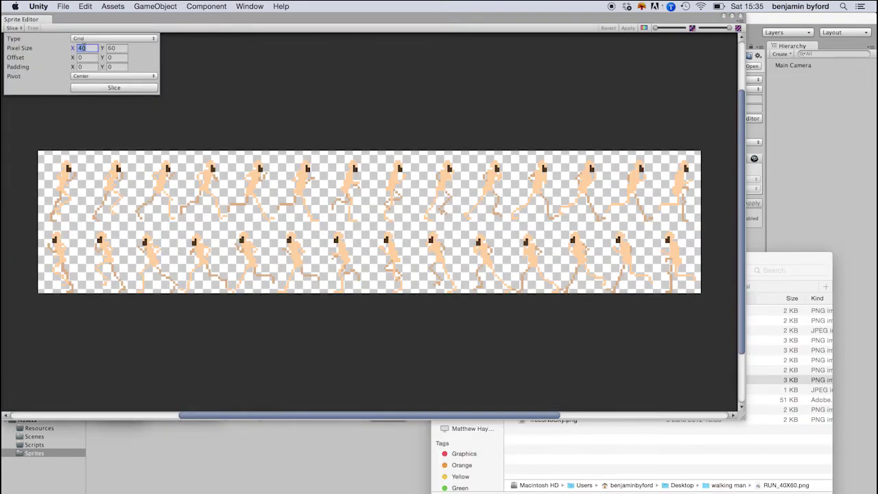
left_click(98, 90)
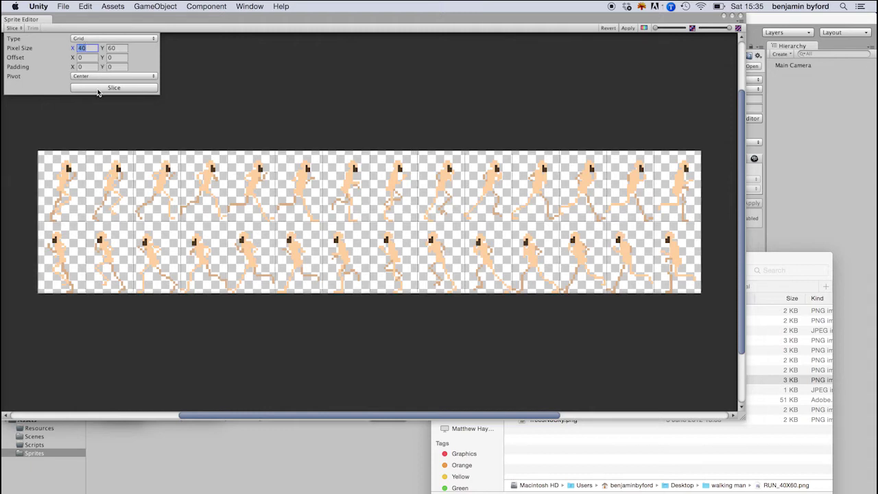
left_click(628, 28)
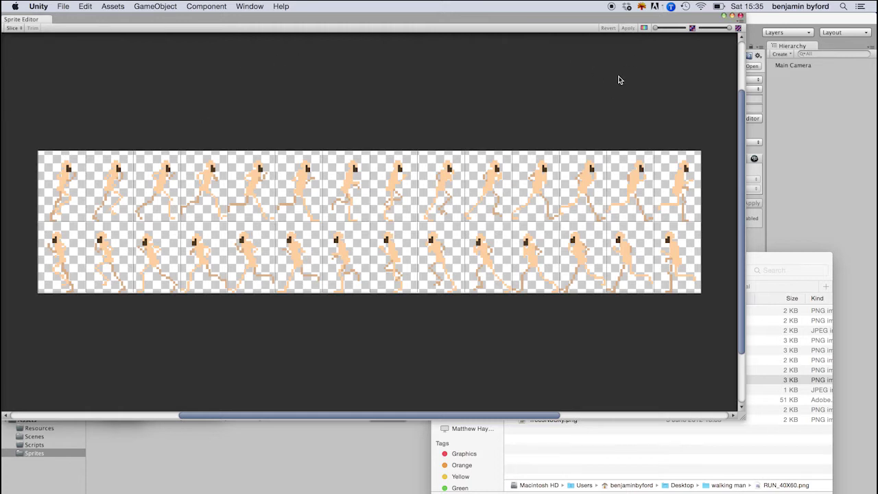
- Add a 2D Sprite object from the Hierarchy's context menu
left_click(740, 15)
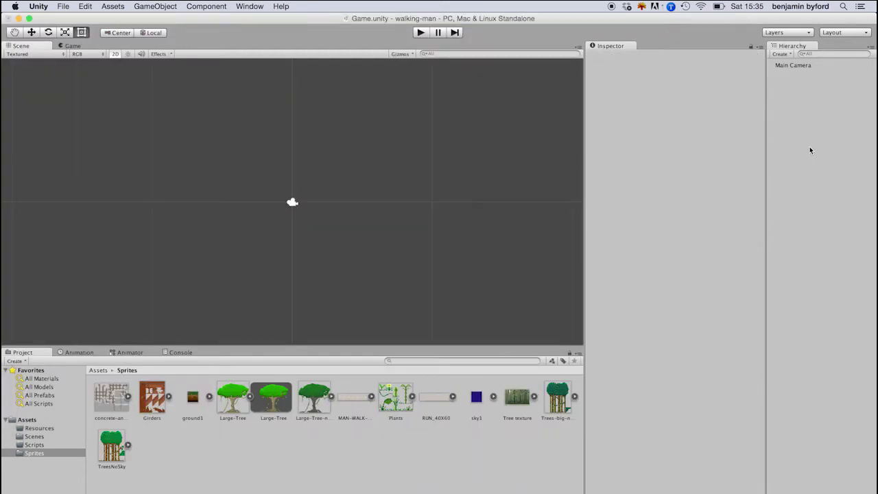
right_click(810, 147)
mouse_move(789, 238)
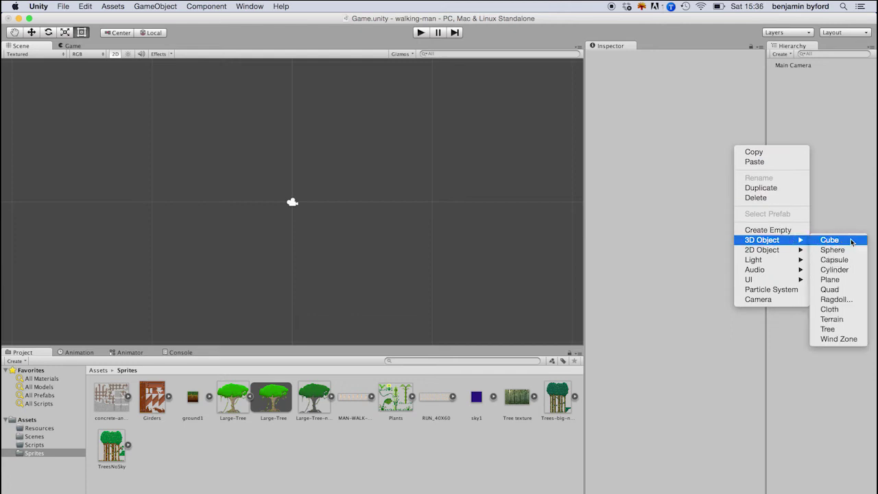
left_click(849, 203)
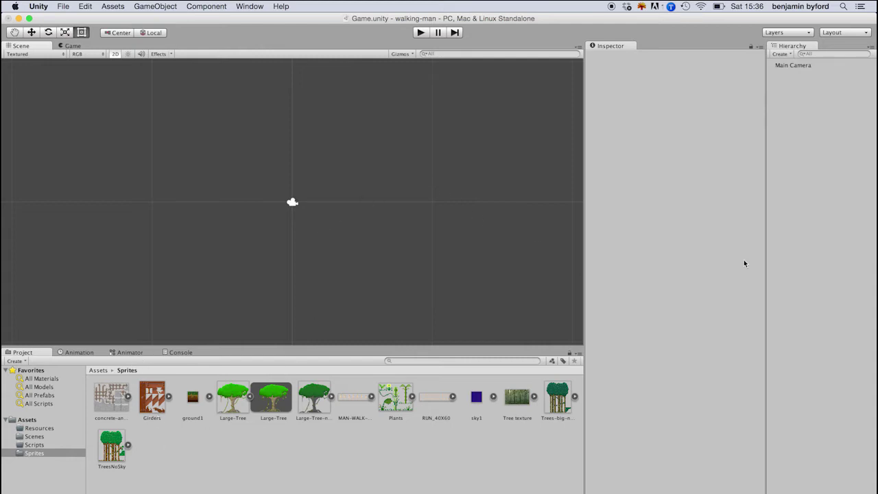
right_click(819, 119)
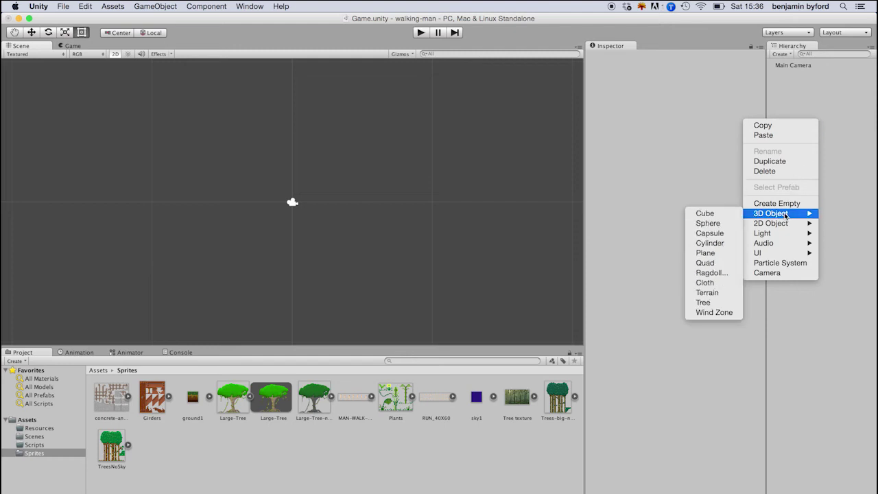
mouse_move(793, 224)
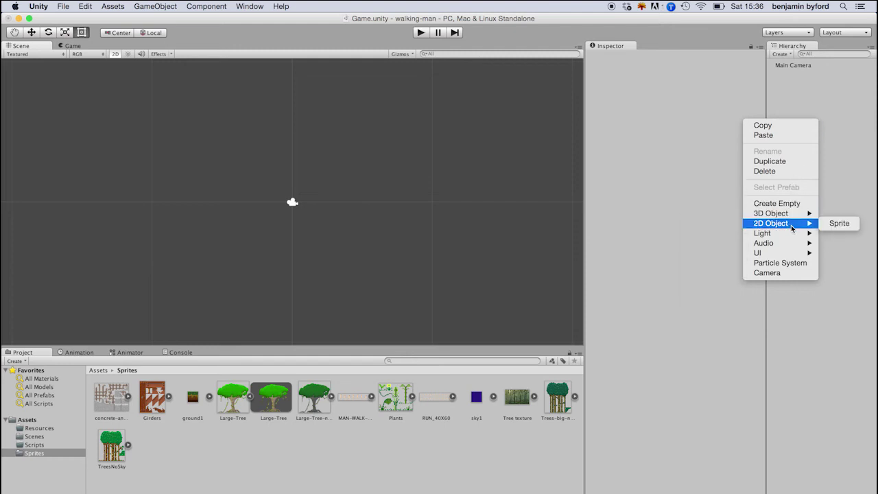
left_click(848, 221)
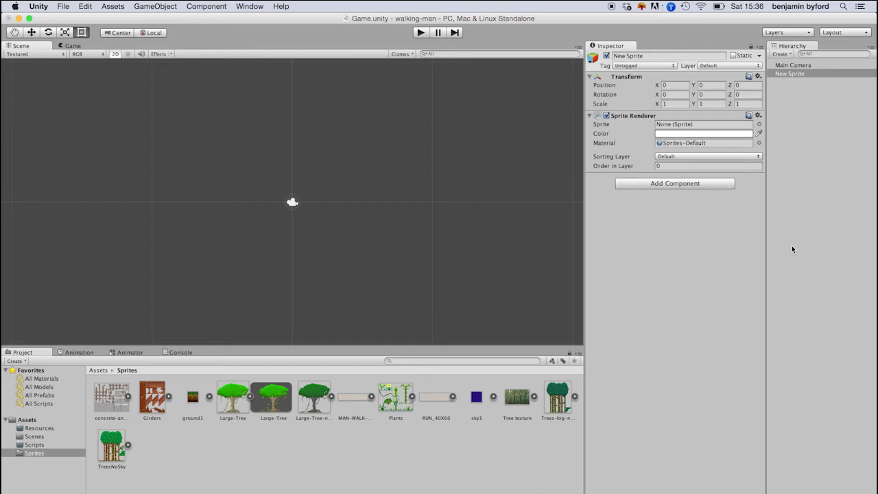
- Assign sky1 as the new sprite's image
left_click(759, 124)
scroll(559, 371, "down", 3)
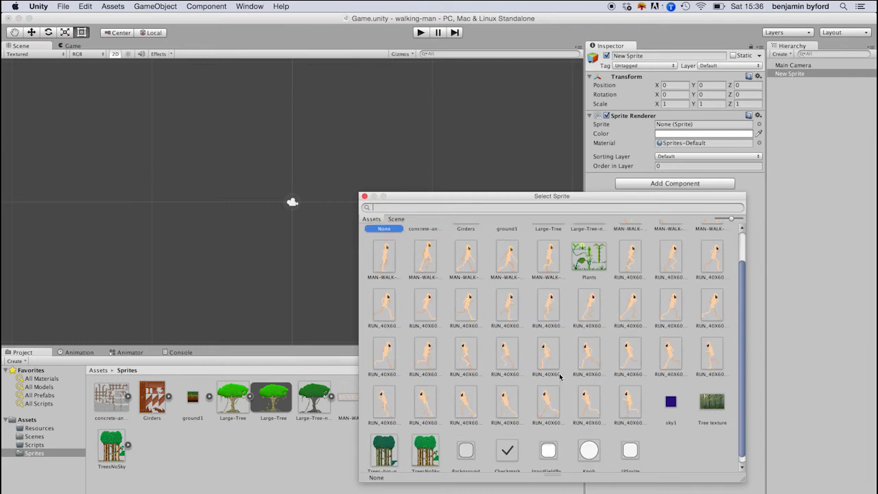
left_click(671, 394)
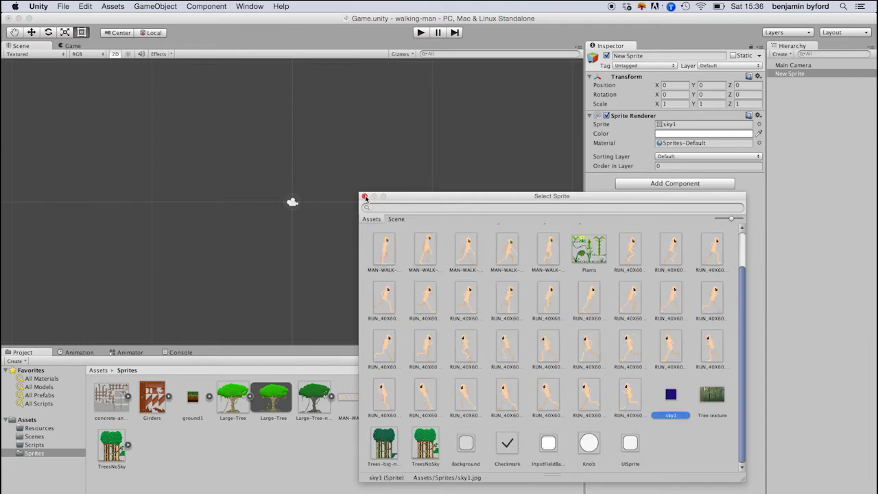
double_click(673, 394)
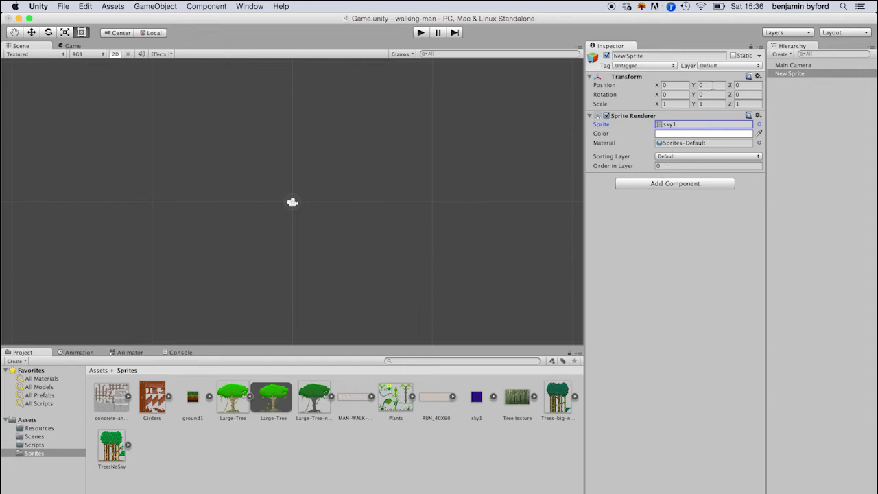
- Set the sky sprite's scale to 10 × 10 × 1
left_click(678, 86)
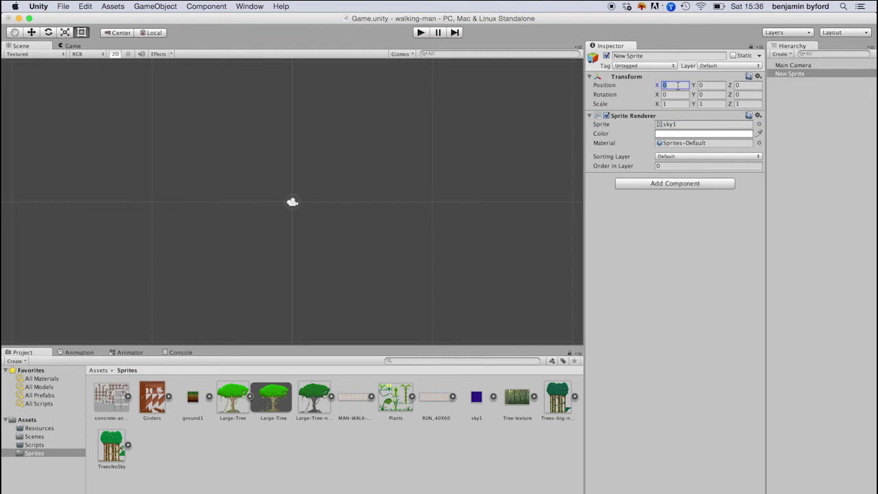
key("Tab")
key("Tab")
key("Tab")
key("Tab")
left_click(670, 104)
type("10")
key("Tab")
type("10")
key("Tab")
type("0")
key("Return")
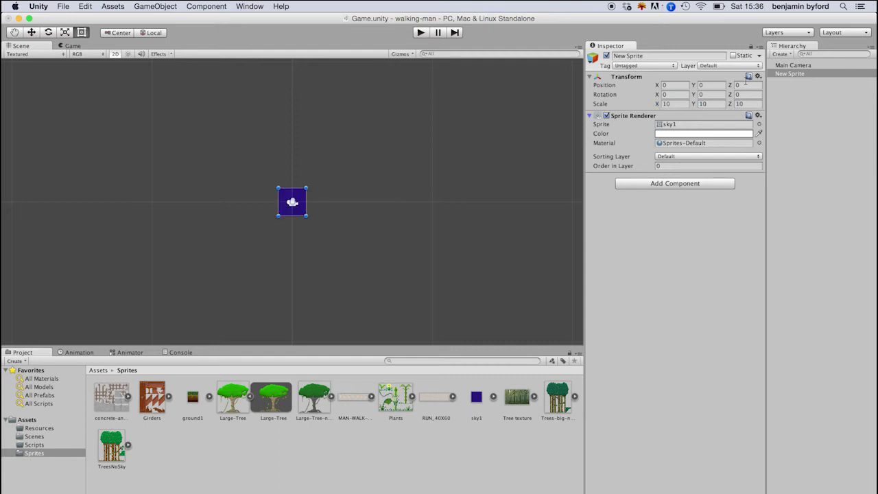
left_click(749, 104)
type("1")
key("shift+Tab")
key("shift+Tab")
- Stretch the sky sprite wider to fill the camera view and set Position Y to 0
left_click(812, 63)
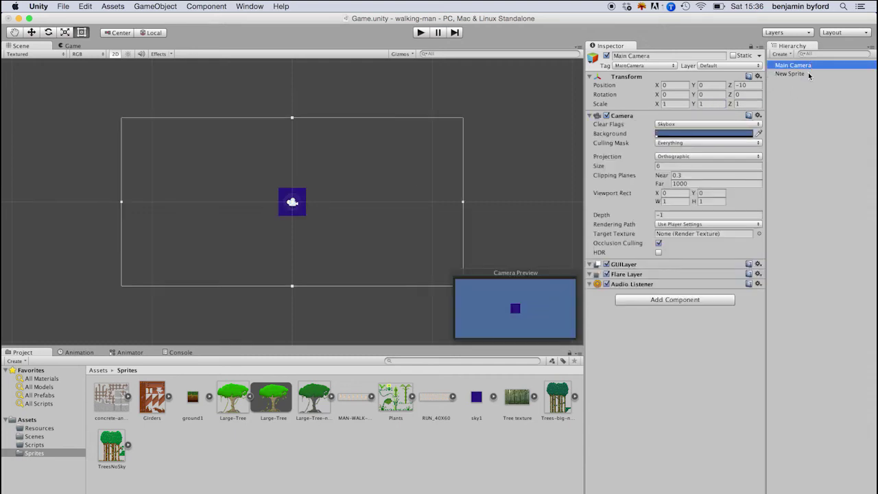
left_click(304, 199)
left_click_drag(305, 187, 459, 142)
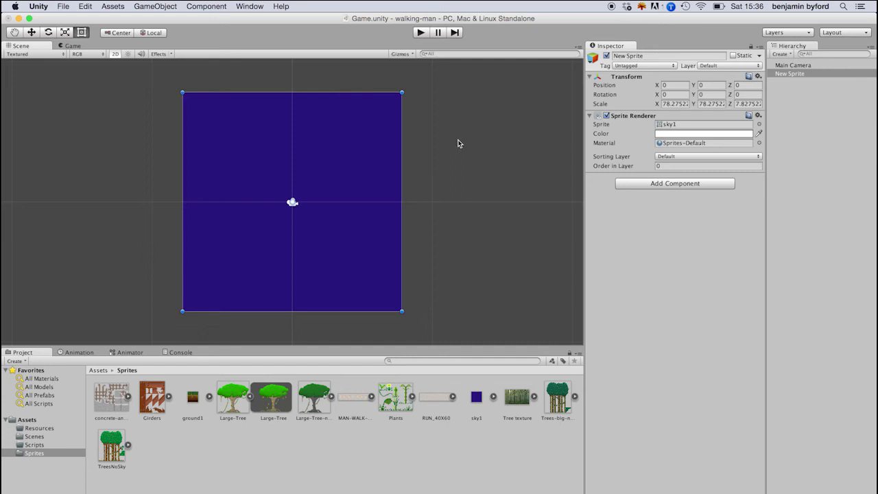
left_click_drag(402, 313, 518, 309)
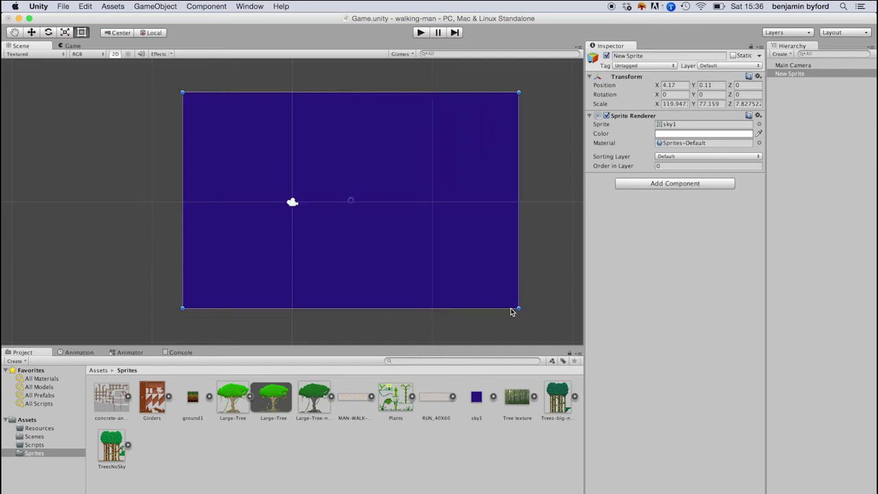
left_click_drag(185, 309, 59, 313)
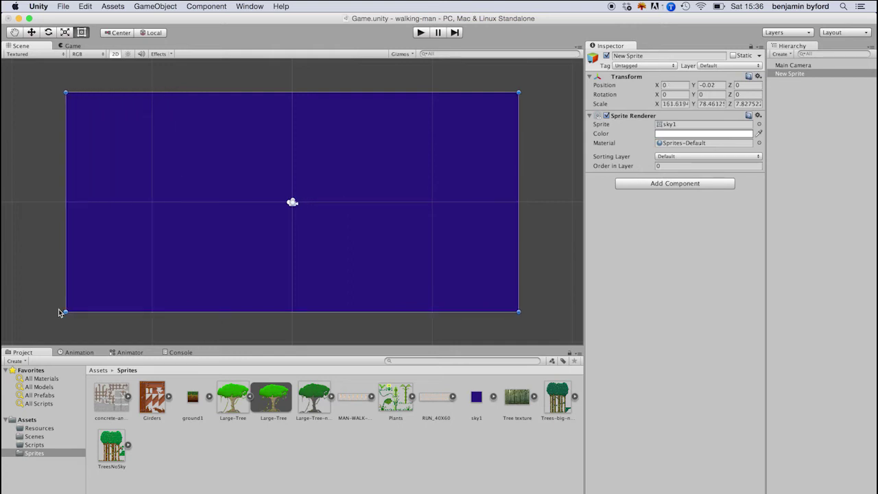
left_click(709, 85)
type("0")
key("Return")
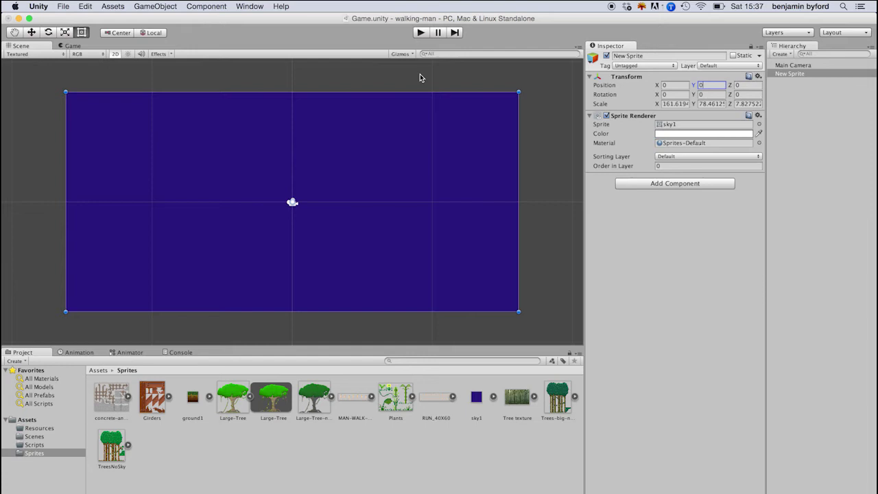
left_click(293, 204)
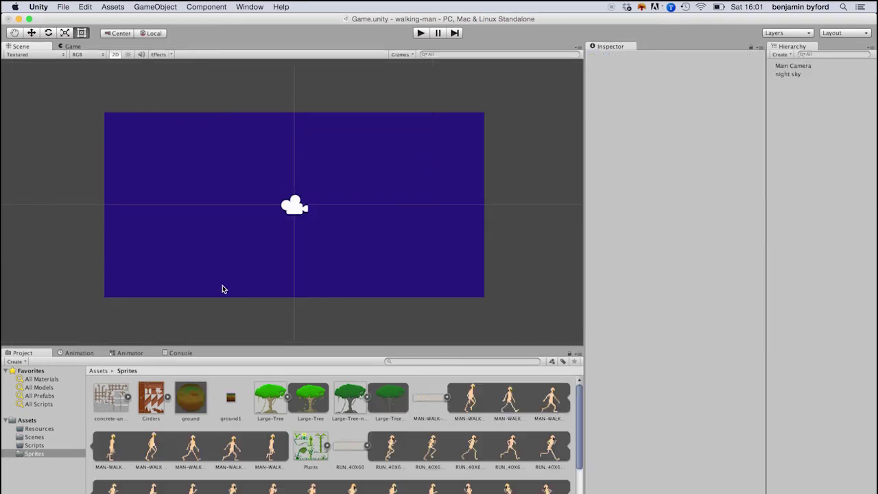
left_click(303, 208)
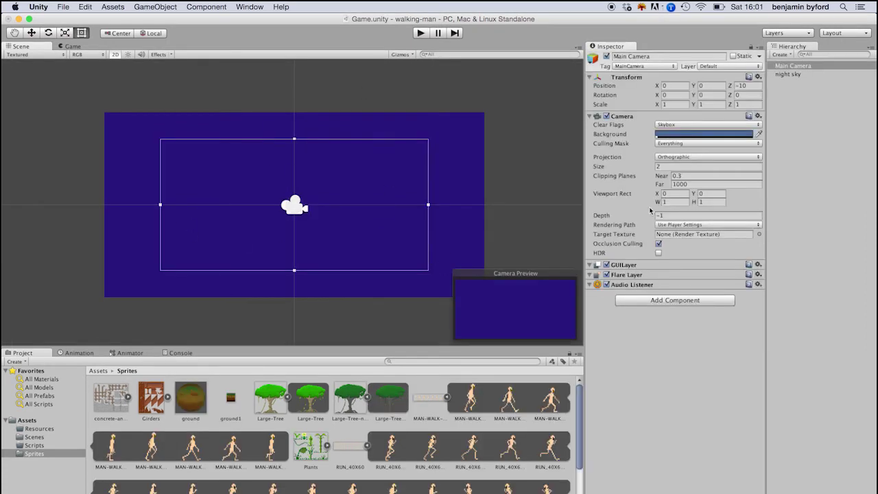
left_click(665, 166)
type("7")
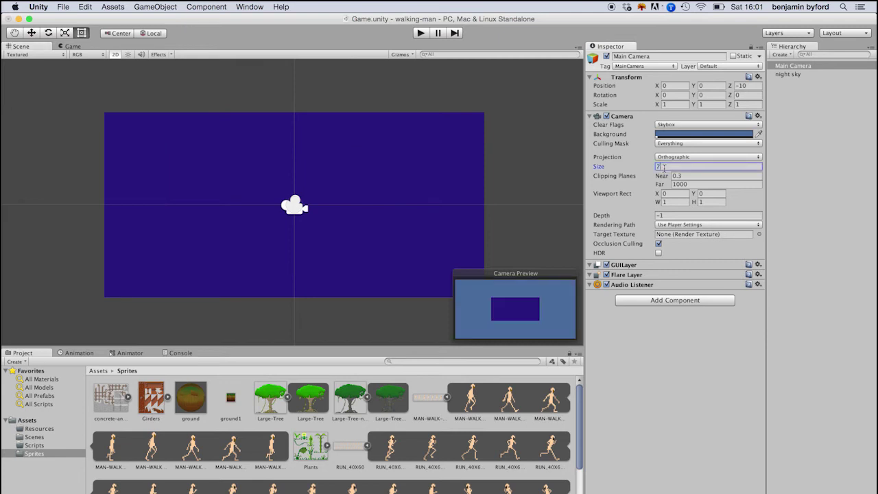
key("BackSpace")
type("2")
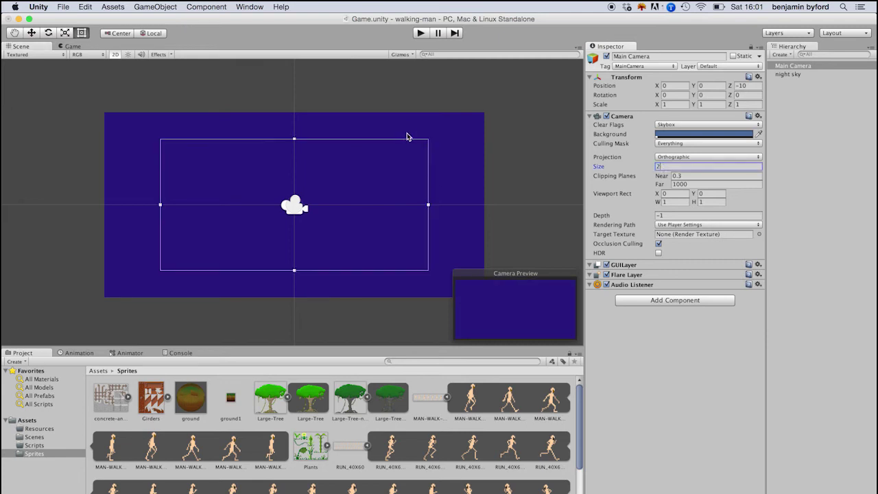
left_click(456, 227)
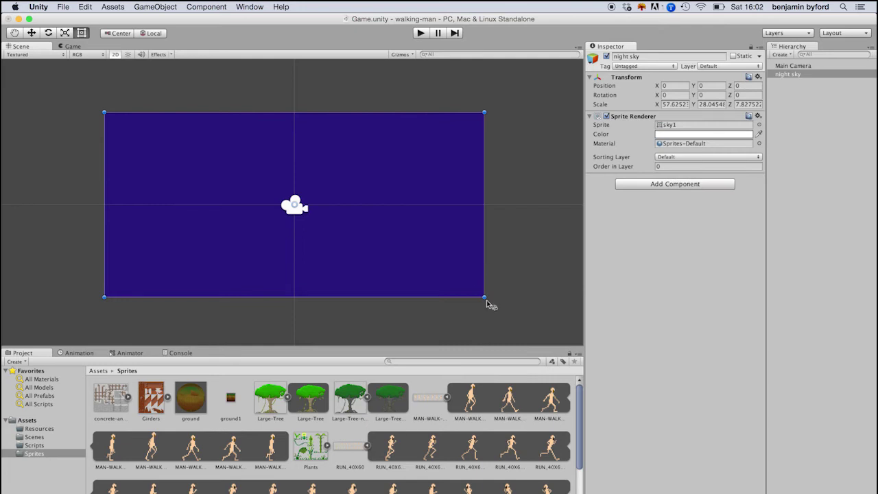
left_click(326, 325)
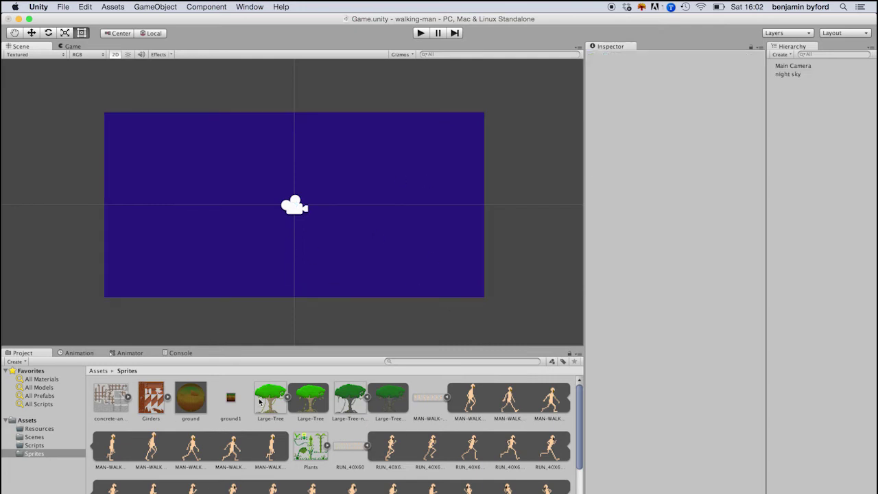
- Add a 3D Quad and stretch it into a thin, wide ground strip
left_click(231, 398)
right_click(823, 175)
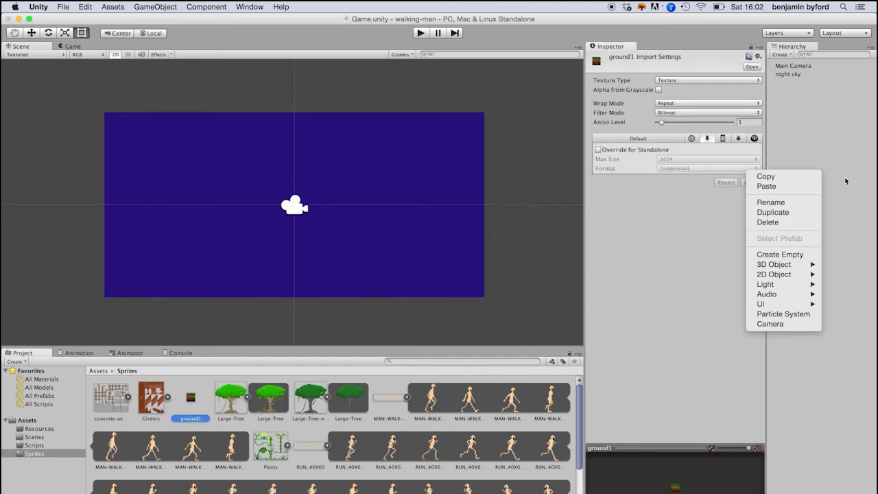
mouse_move(800, 264)
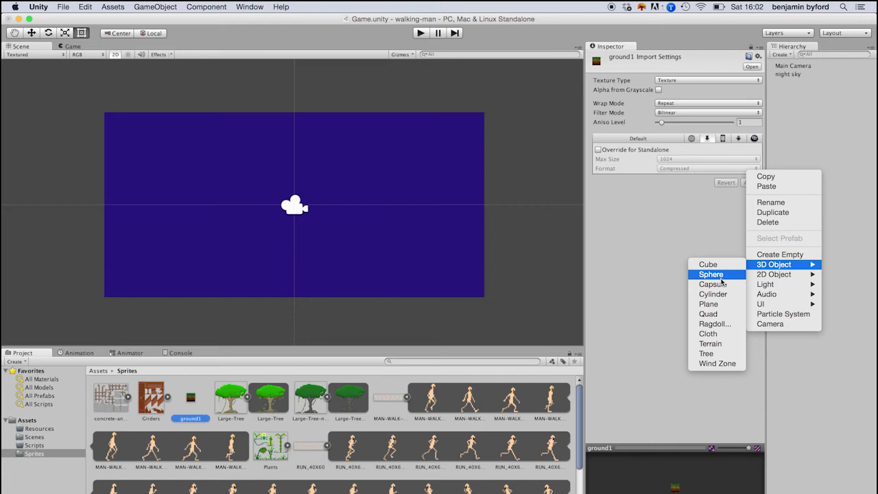
left_click(712, 314)
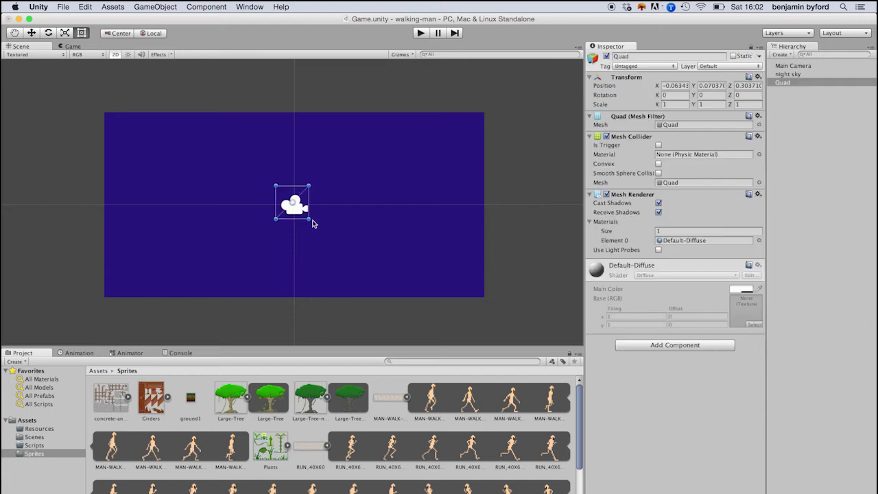
left_click_drag(310, 217, 475, 274)
left_click_drag(275, 186, 129, 237)
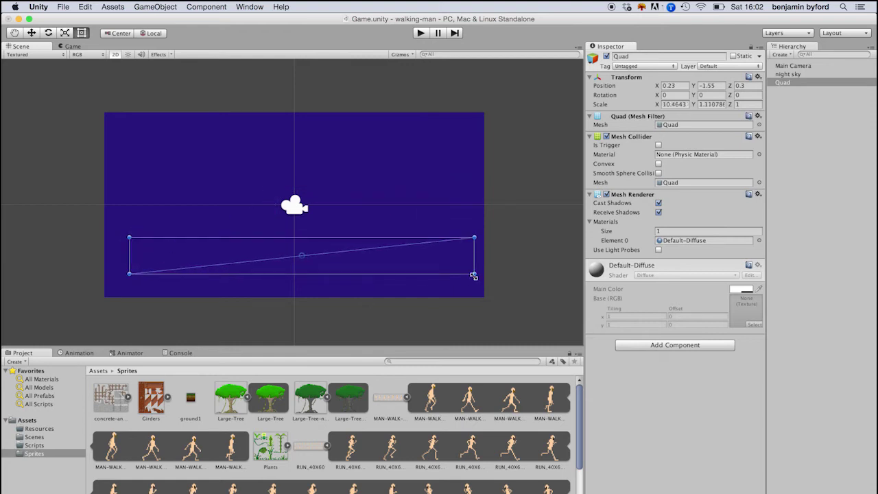
left_click_drag(474, 273, 476, 245)
- Rename the quad to earth
left_click(297, 213)
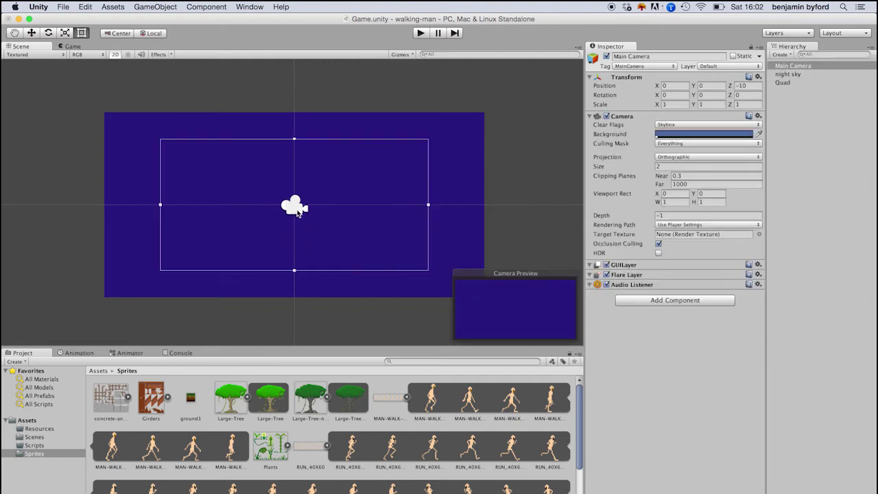
left_click(795, 82)
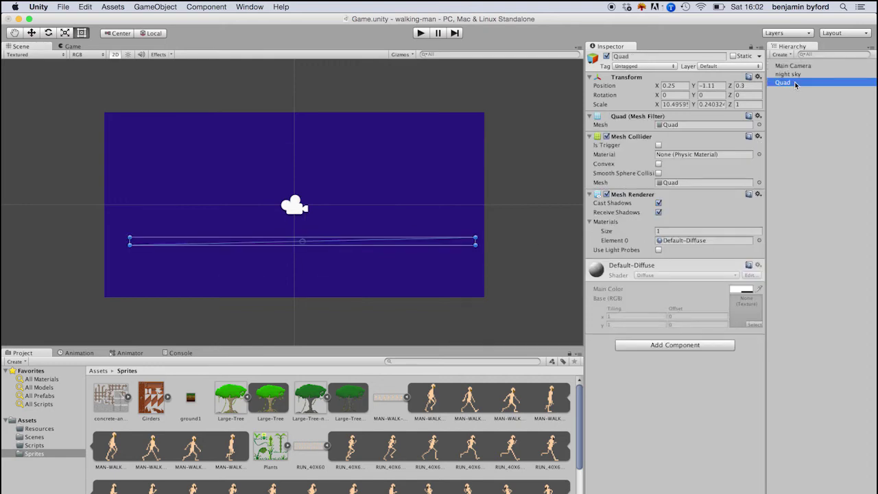
left_click(660, 56)
key("super+a")
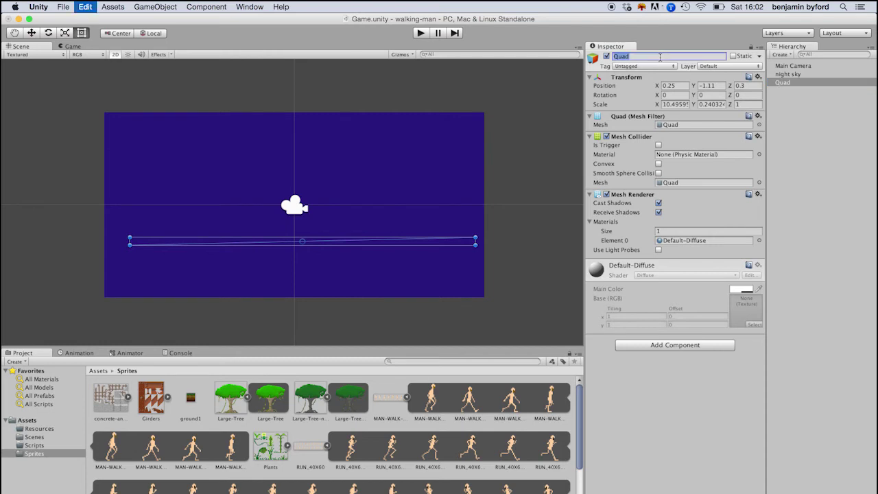
type("earth")
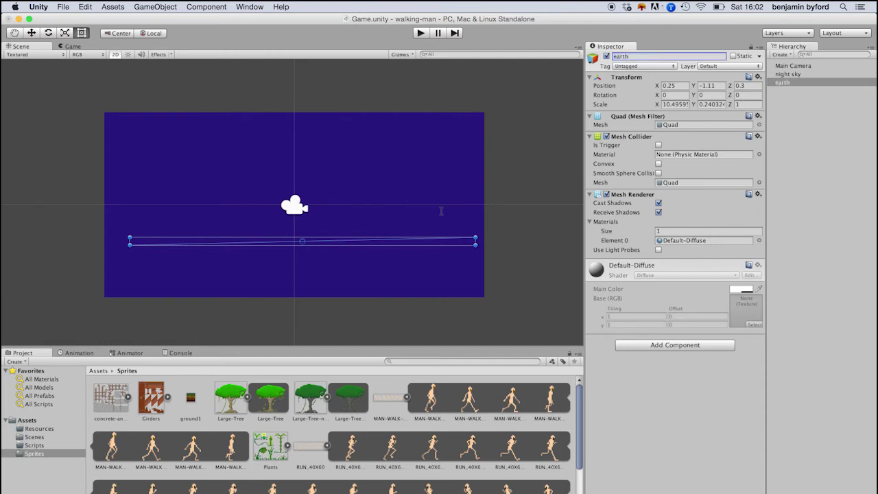
- Create a New Material asset in the Sprites folder
left_click(523, 283)
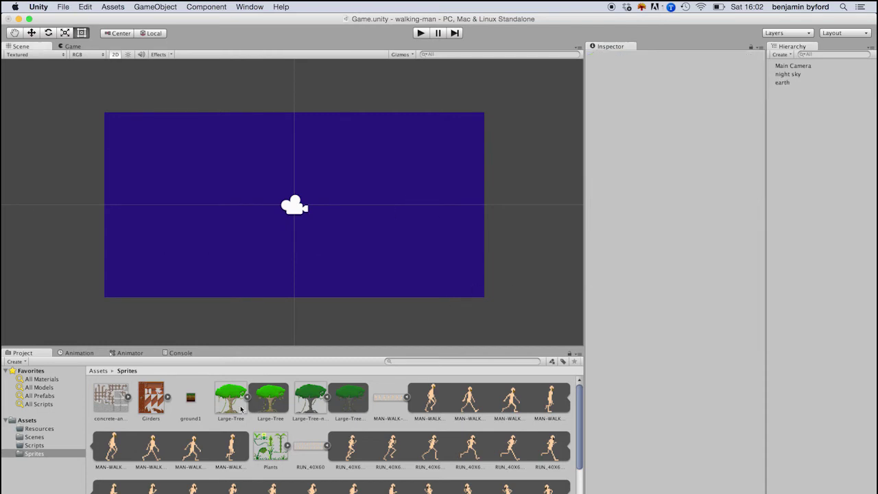
right_click(214, 428)
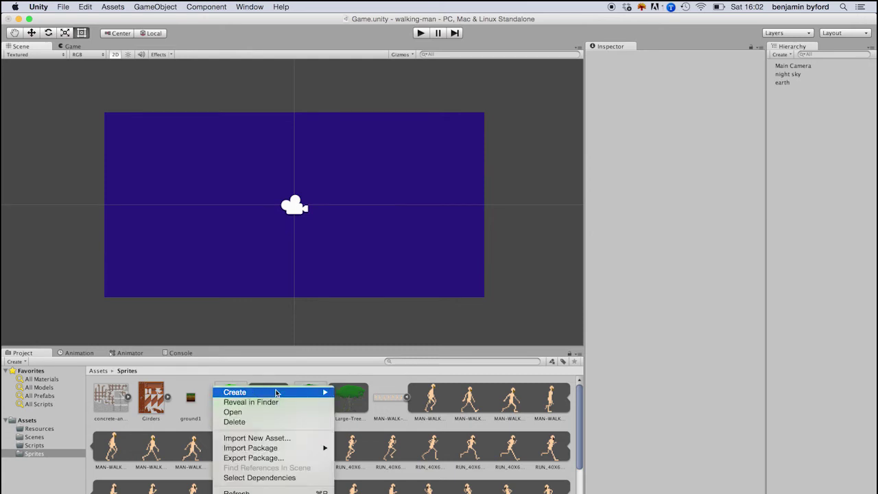
mouse_move(319, 392)
left_click(398, 420)
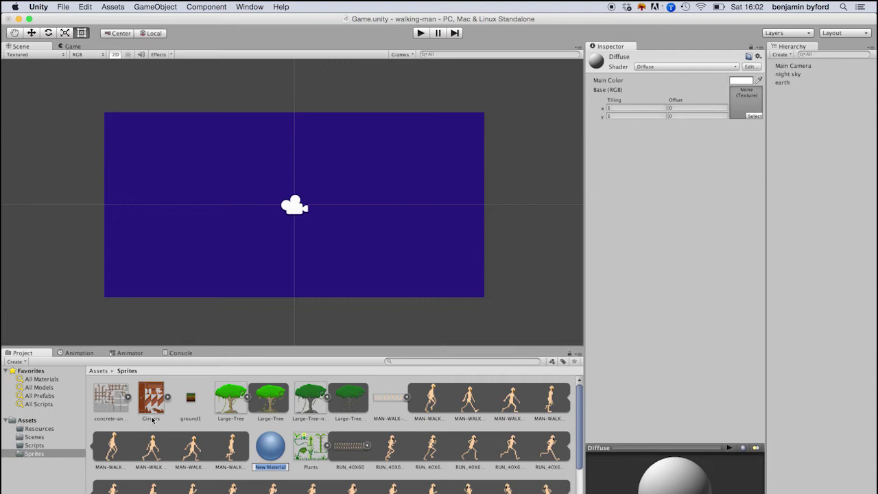
- Give New Material the ground1 texture and the Particles/Alpha Blended shader
left_click(754, 117)
left_click(511, 247)
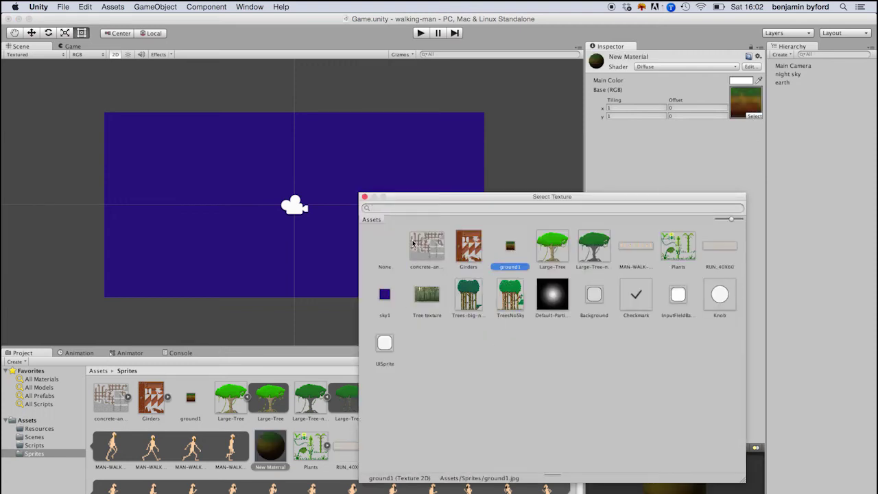
left_click(365, 197)
left_click(659, 67)
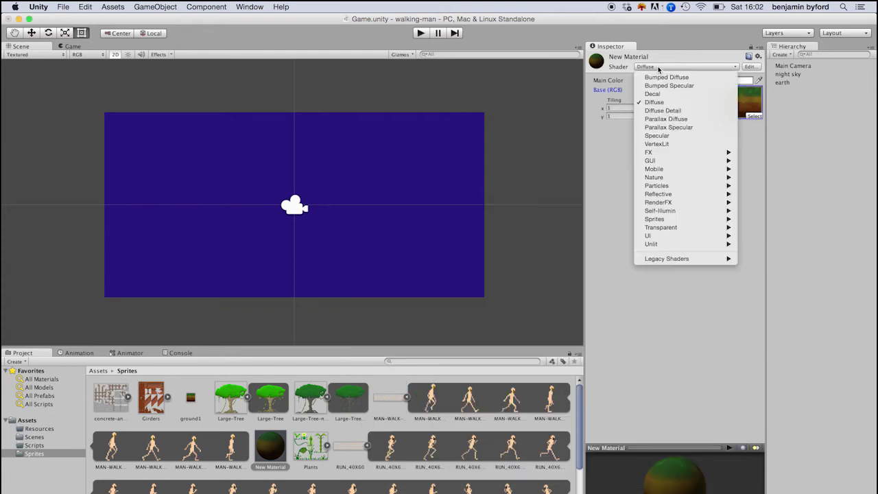
mouse_move(714, 193)
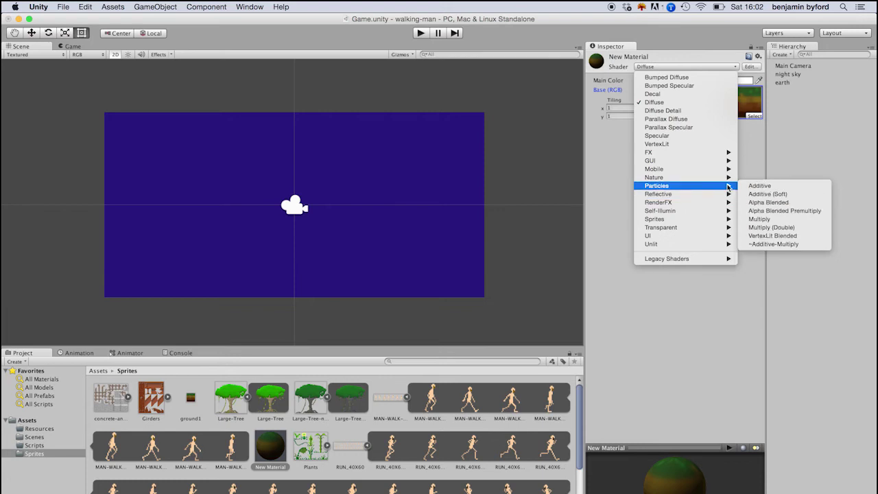
left_click(798, 203)
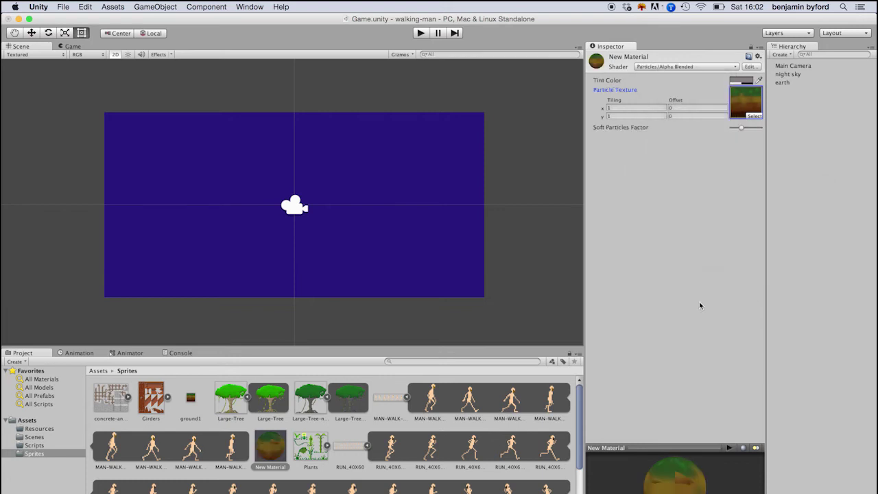
left_click(784, 81)
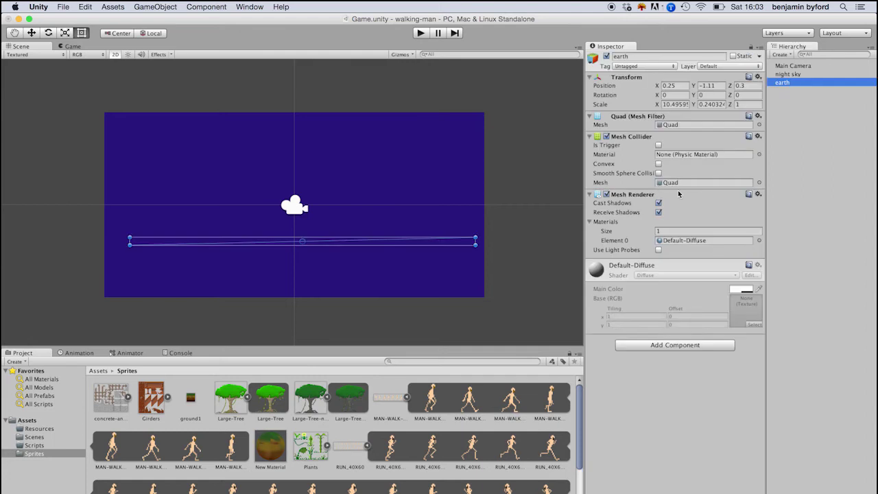
- Assign New Material to earth's renderer and set its Position Z to 0
left_click(760, 243)
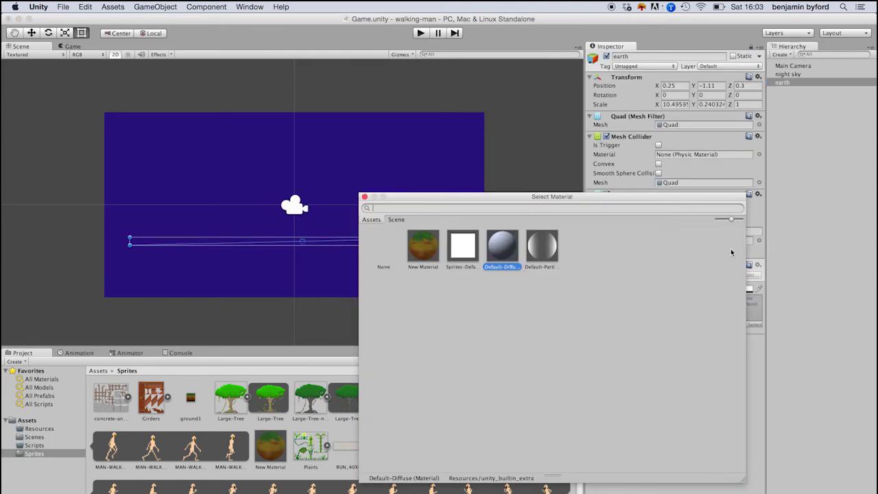
left_click(427, 248)
left_click(364, 197)
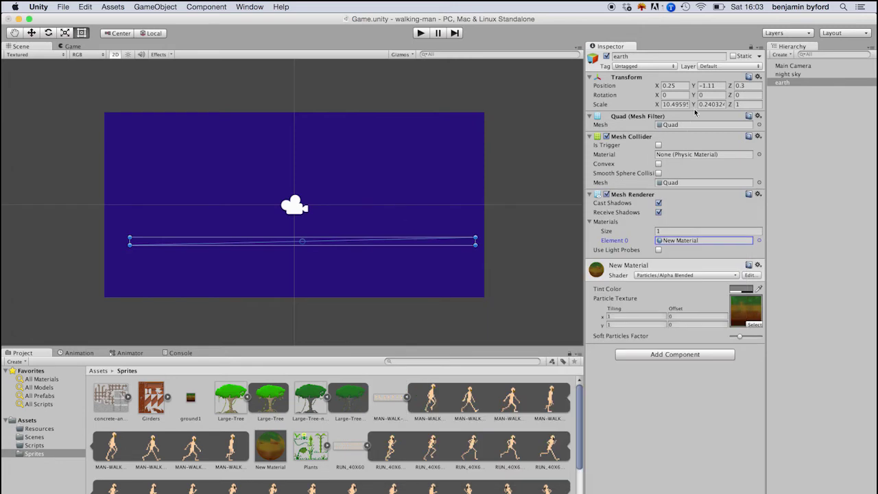
left_click(755, 86)
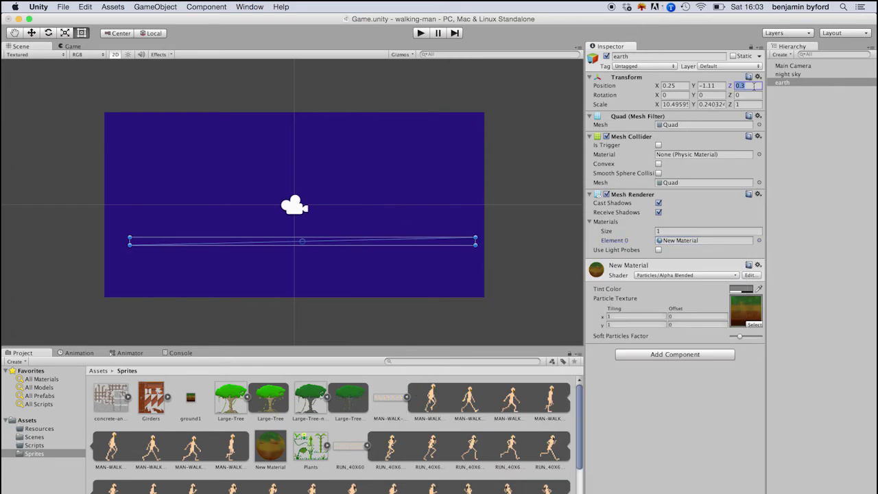
type("0")
left_click(538, 208)
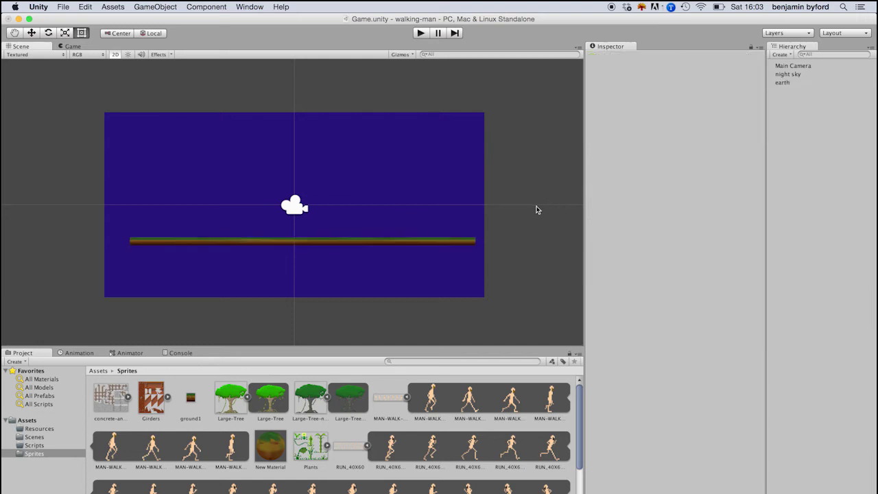
left_click(443, 246)
- Run Play mode to preview the textured ground
scroll(445, 245, "up", 4)
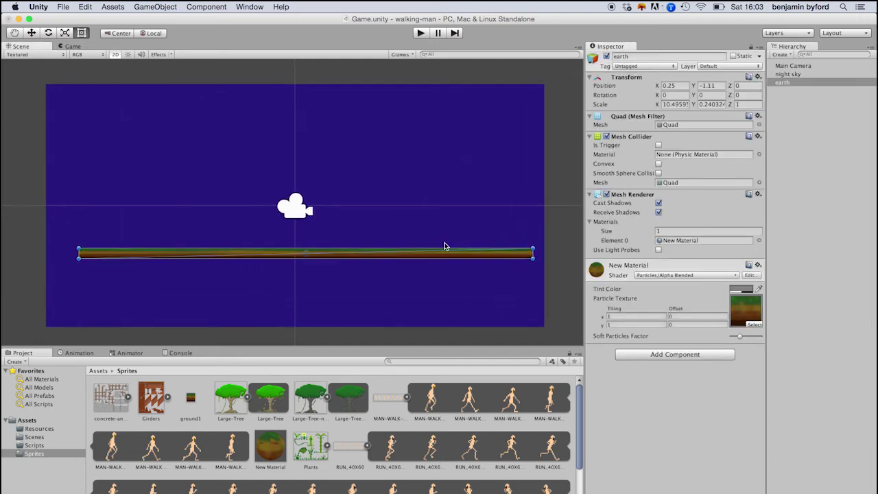
left_click(623, 316)
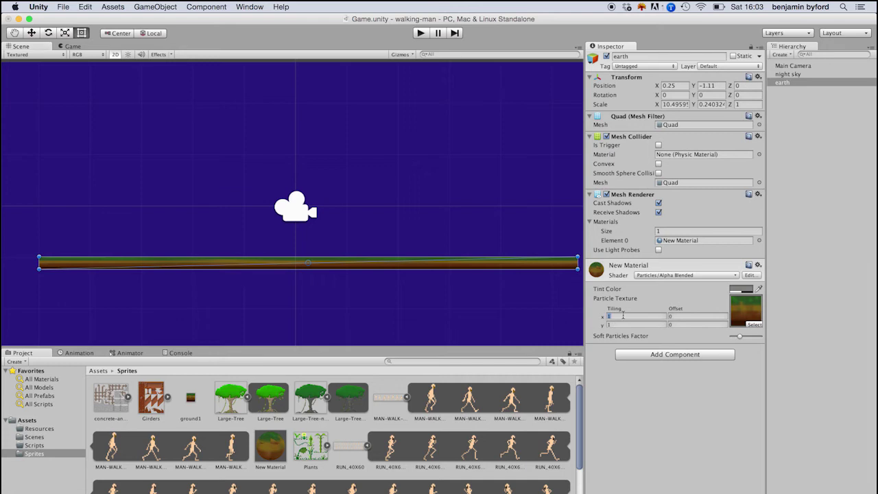
left_click(314, 317)
left_click(421, 34)
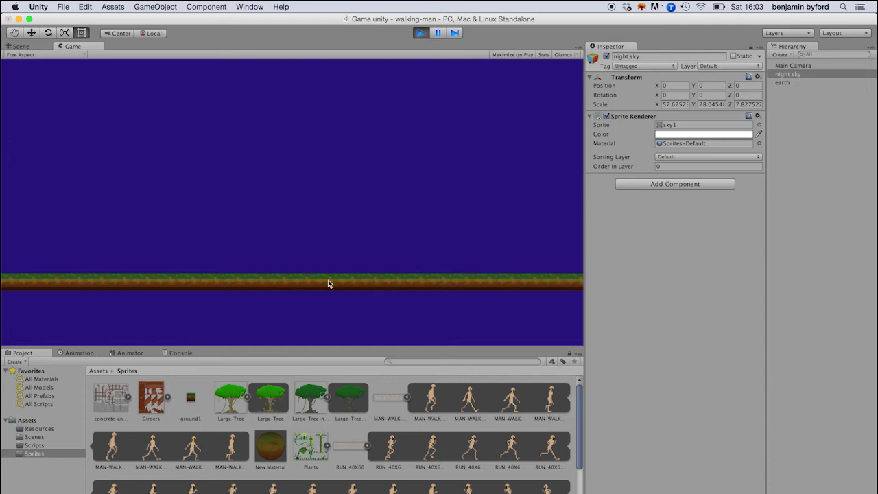
- Set earth's texture Tiling X to 42, then stop Play mode
left_click(786, 83)
left_click(635, 317)
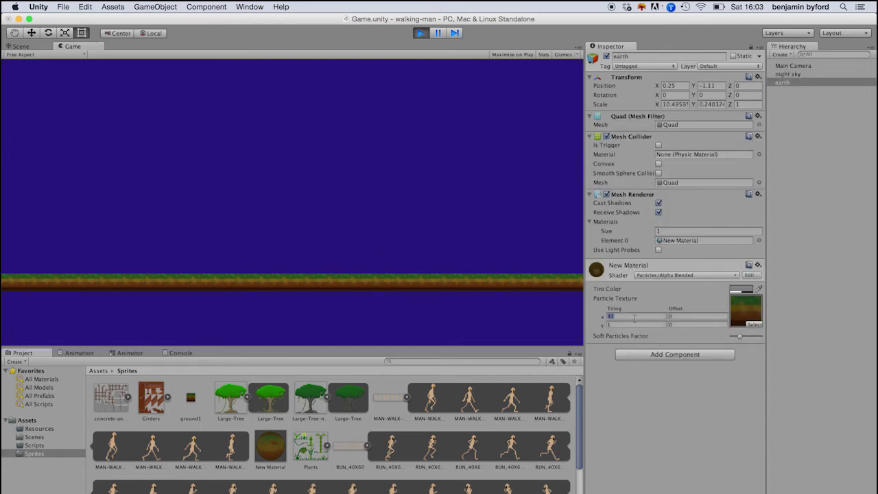
type("40")
key("BackSpace")
type("2")
left_click(421, 33)
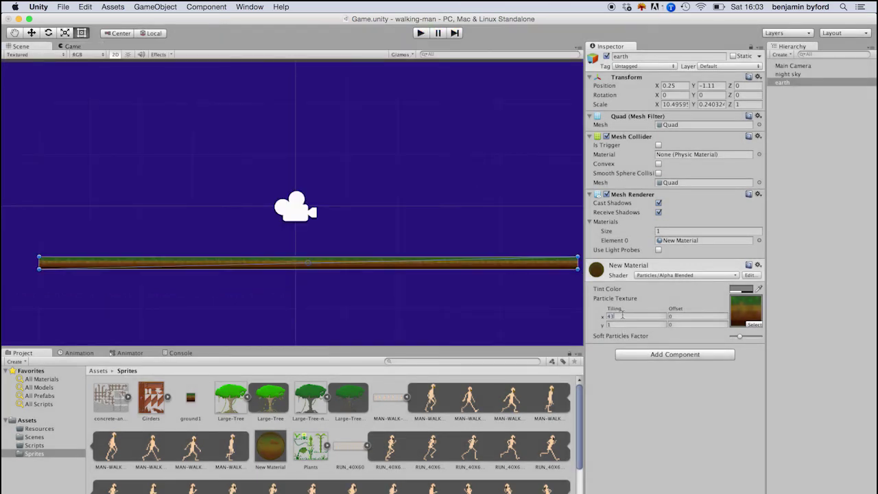
left_click(468, 221)
left_click(398, 261)
left_click(331, 316)
- Add a 2D Sprite object named man
right_click(839, 206)
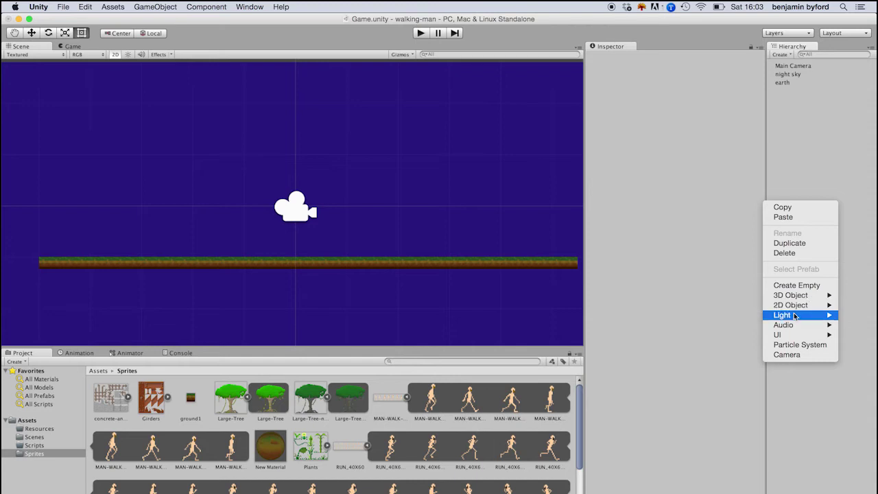
mouse_move(803, 306)
left_click(742, 306)
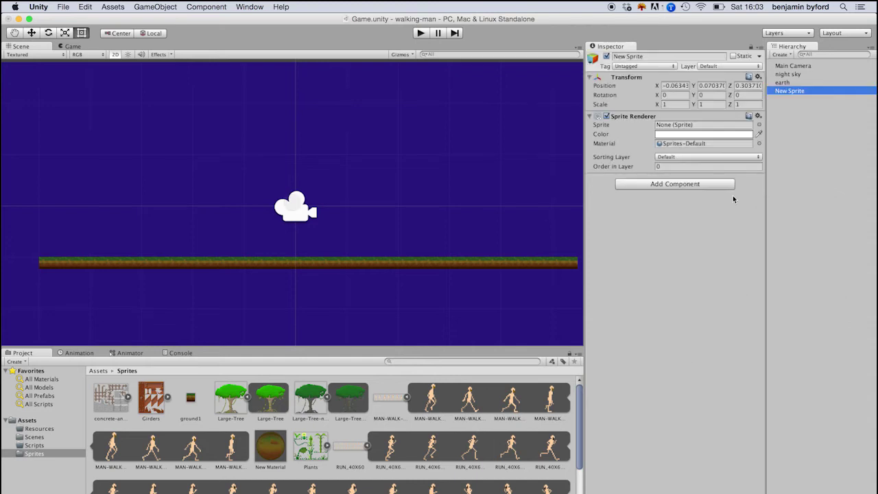
left_click(652, 55)
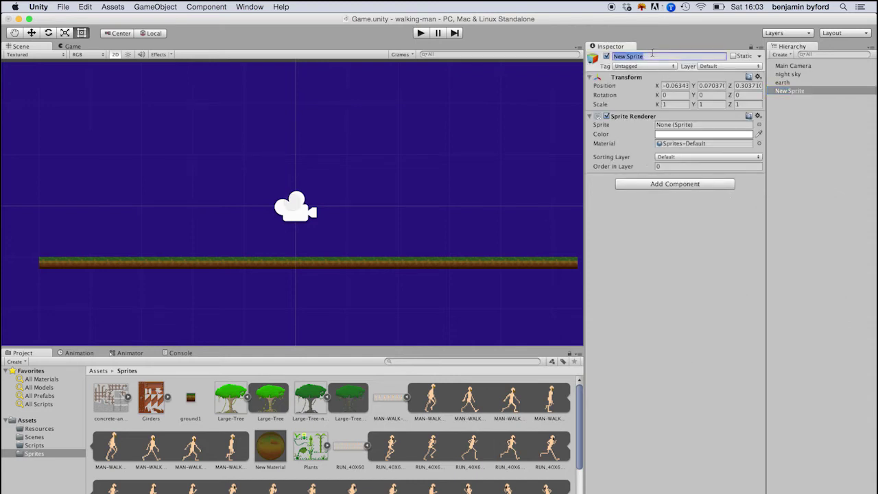
type("man")
key("Return")
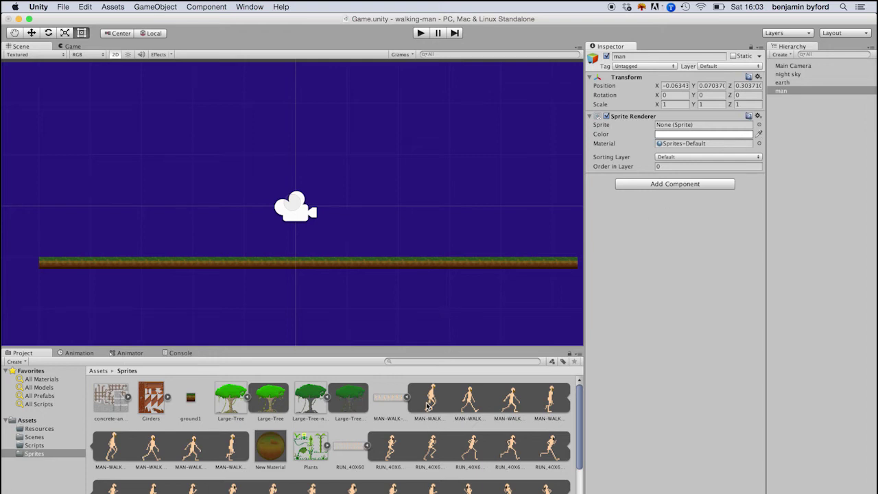
- Replace the empty man with the dragged-in MAN-WALK-v2_0 frame, renamed man
left_click_drag(427, 406, 794, 190)
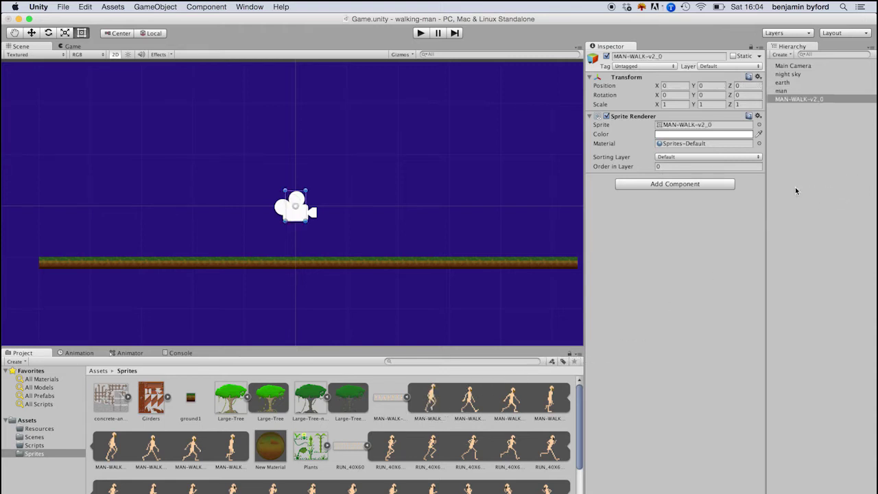
right_click(780, 90)
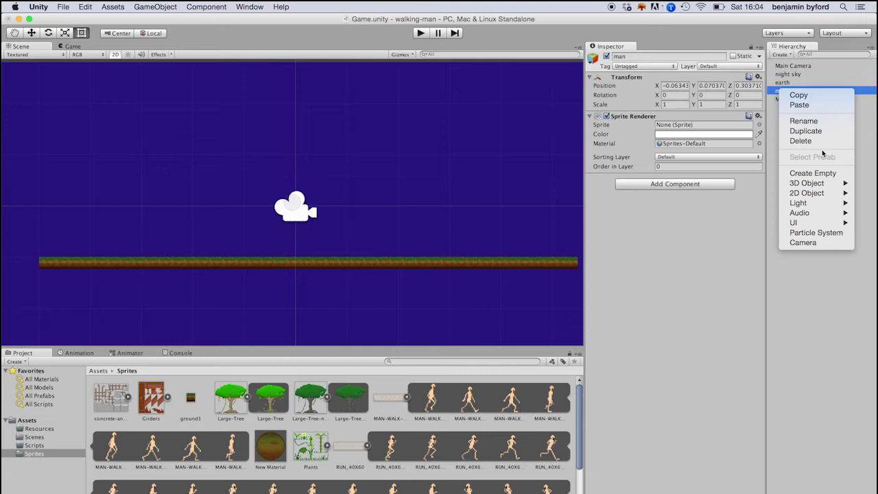
left_click(801, 141)
left_click(794, 90)
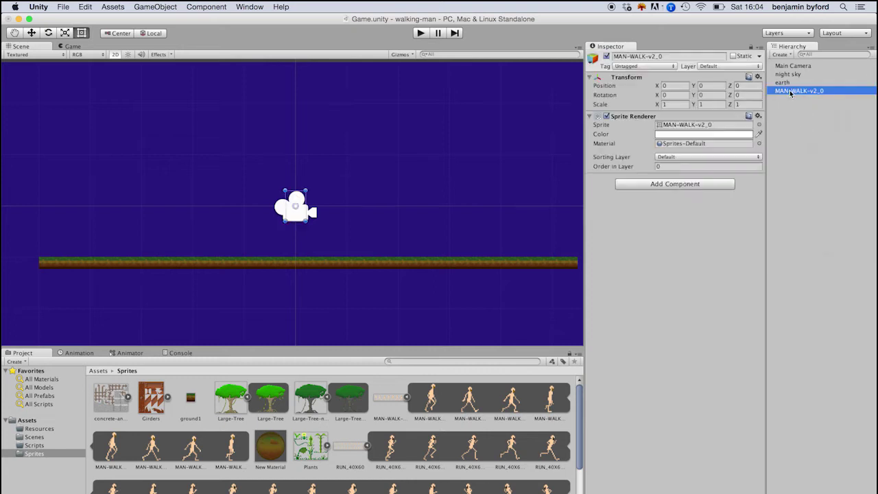
left_click(655, 56)
type("man")
key("Return")
- Move the man down onto the ground strip
left_click(855, 138)
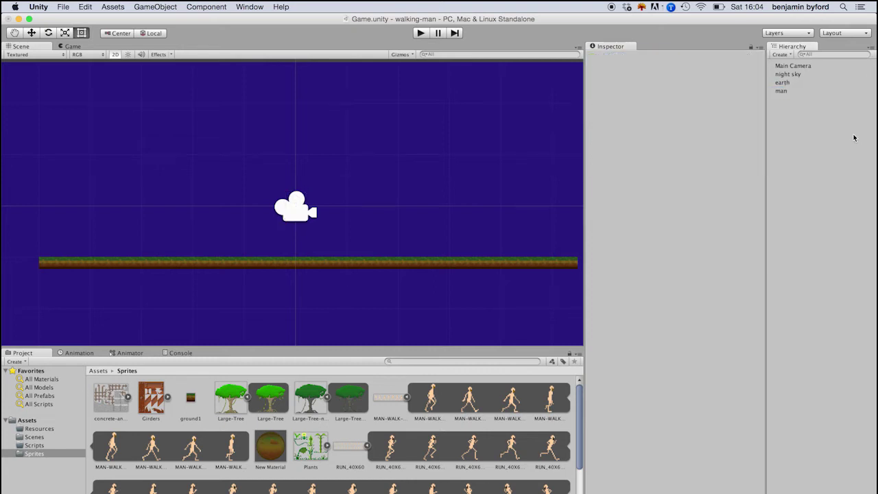
left_click(790, 92)
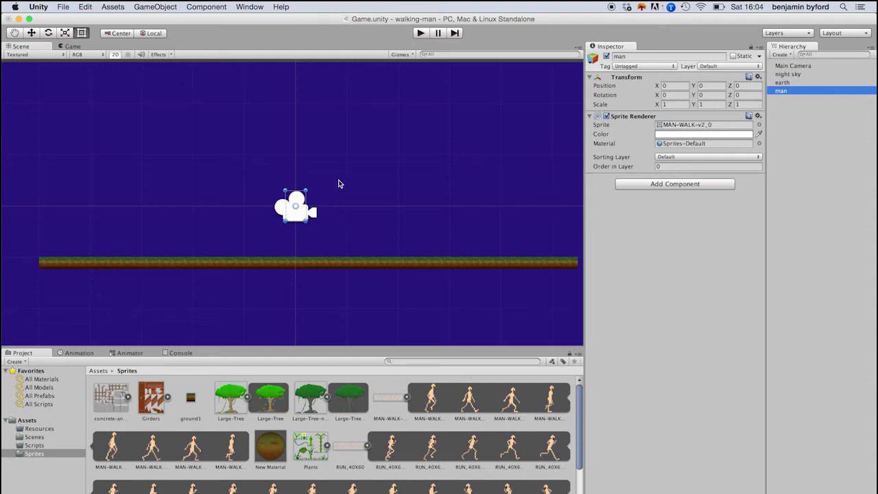
left_click_drag(296, 204, 296, 246)
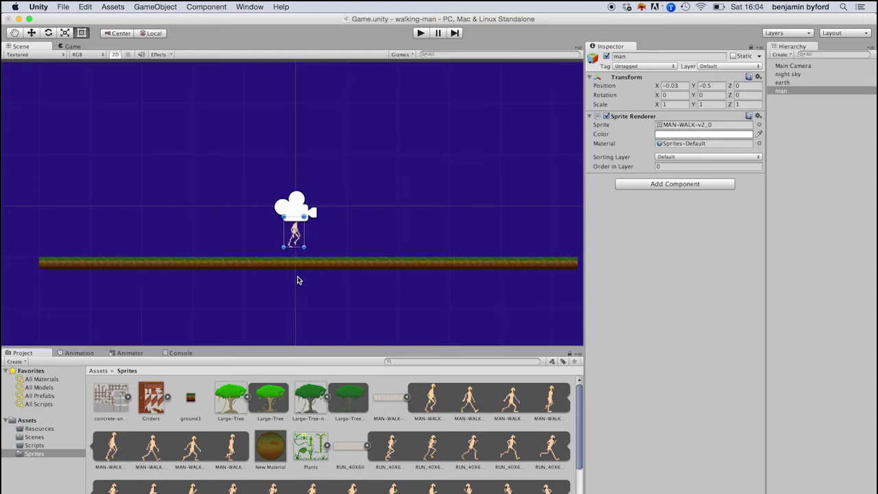
- After trying a Y scale of 2, set the man's scale to 1 × 1 × 1
left_click(69, 48)
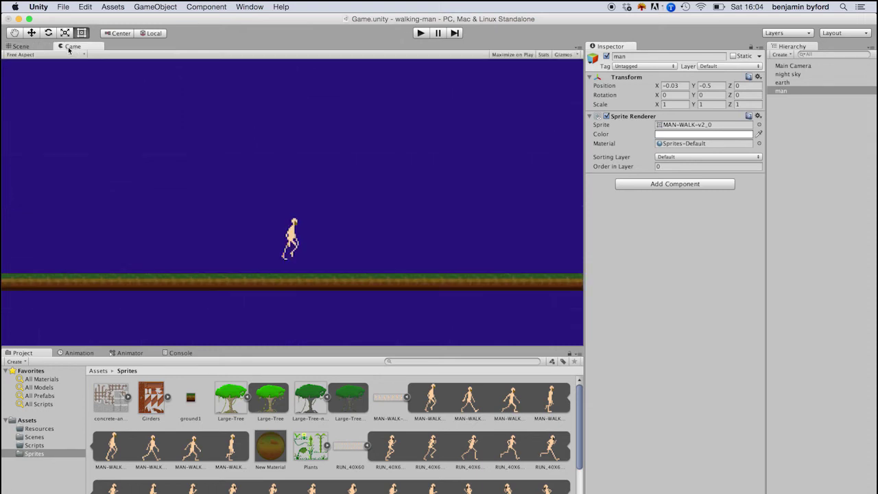
left_click(711, 105)
type("2")
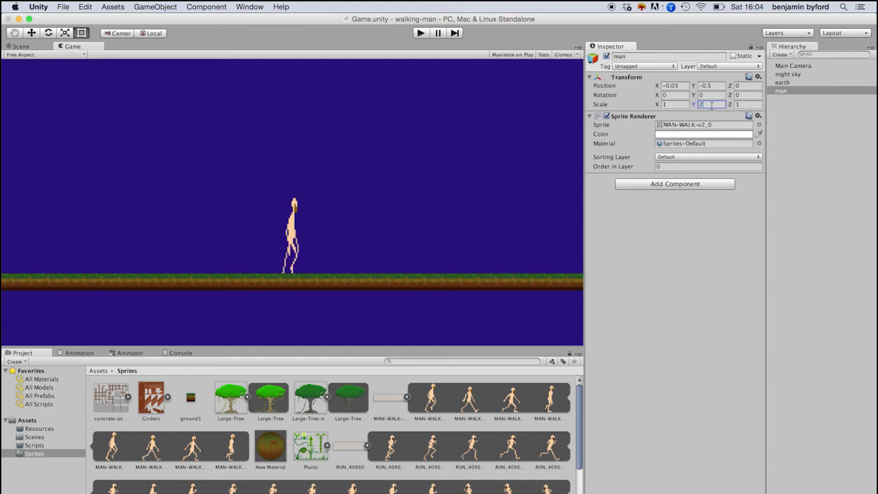
type("2")
key("BackSpace")
key("shift+Tab")
type("2")
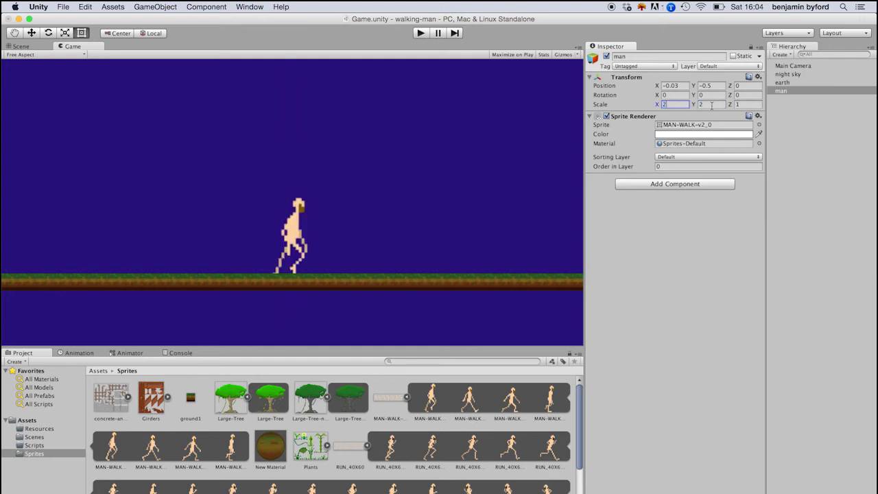
key("BackSpace")
type("1")
key("Tab")
type("1")
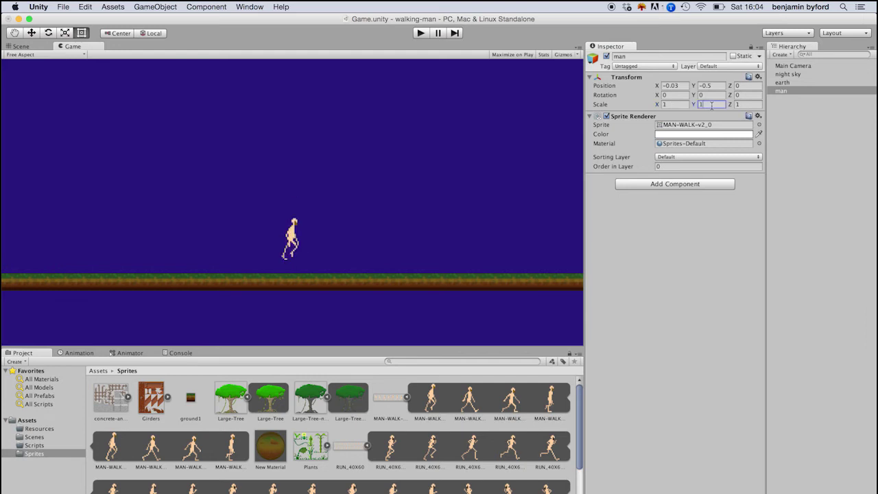
key("Tab")
left_click(680, 248)
- Add an Animator component to man from the Miscellaneous category
left_click(785, 92)
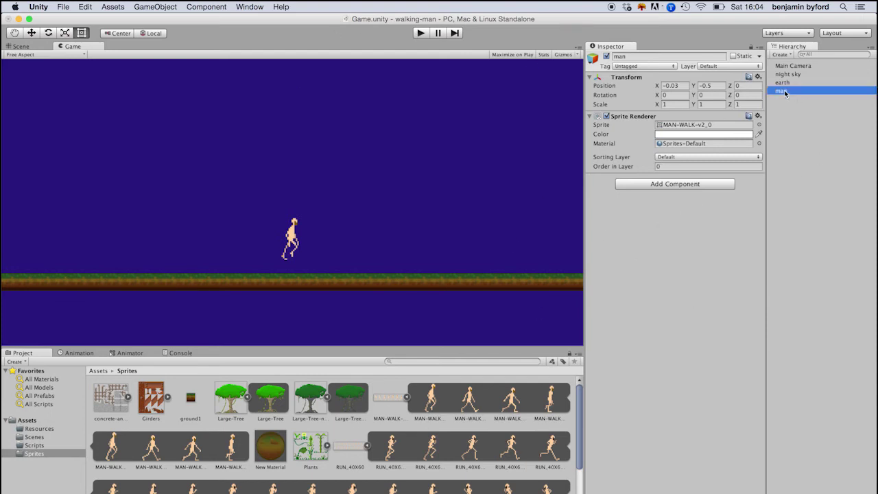
left_click(678, 184)
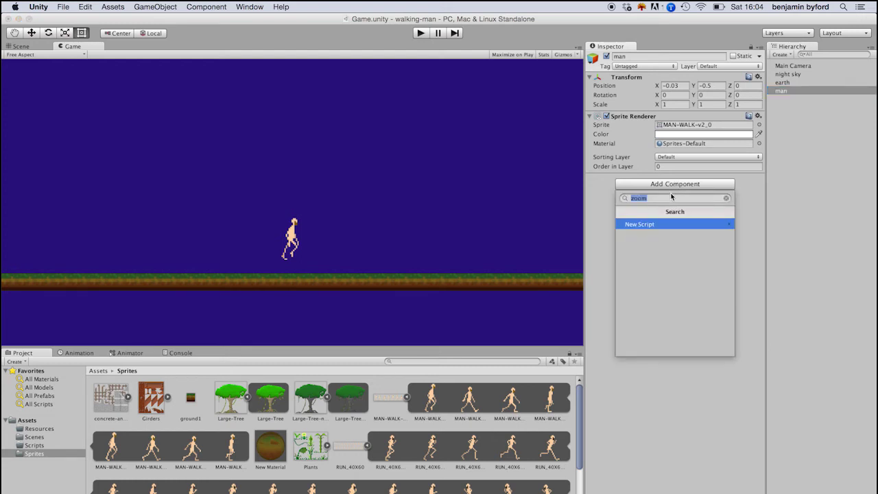
left_click(649, 226)
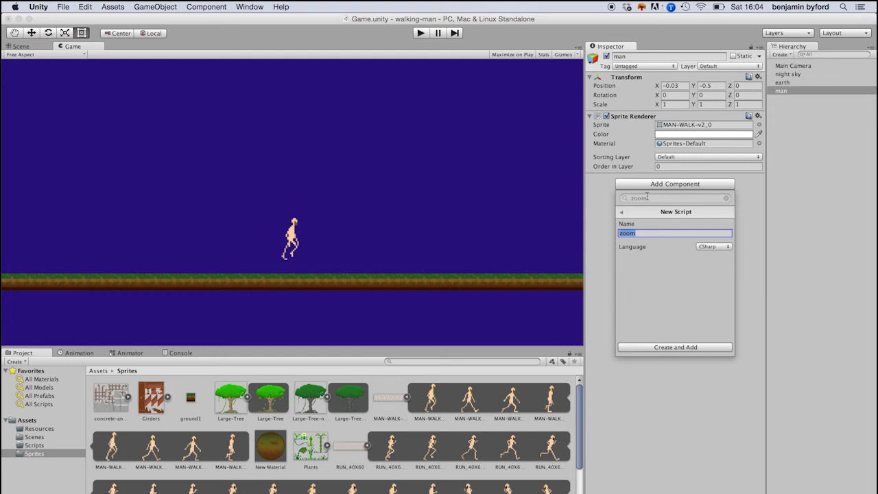
left_click(773, 315)
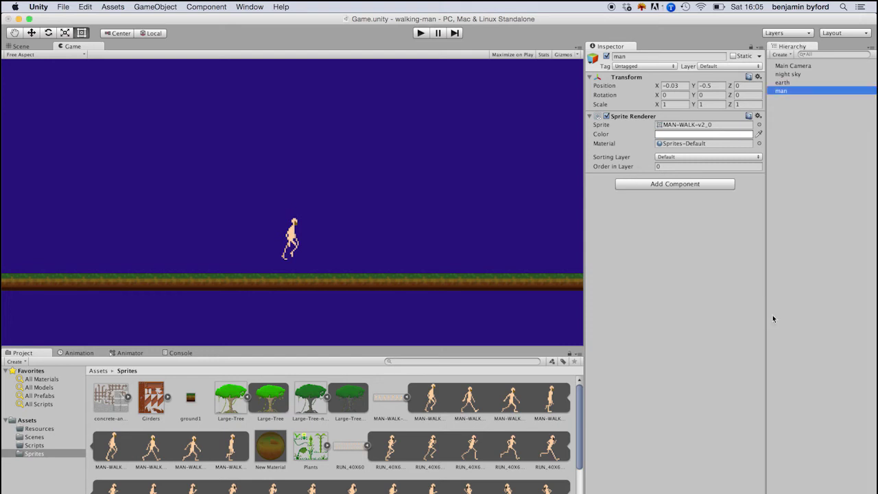
left_click(681, 183)
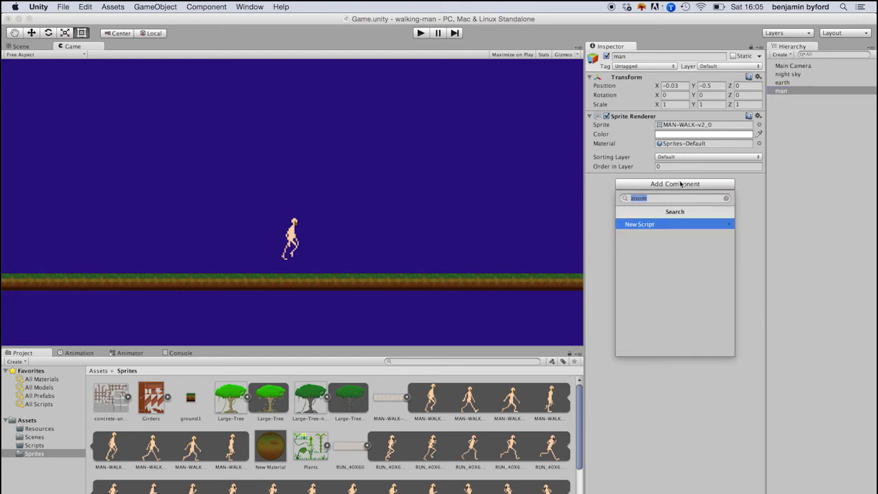
key("BackSpace")
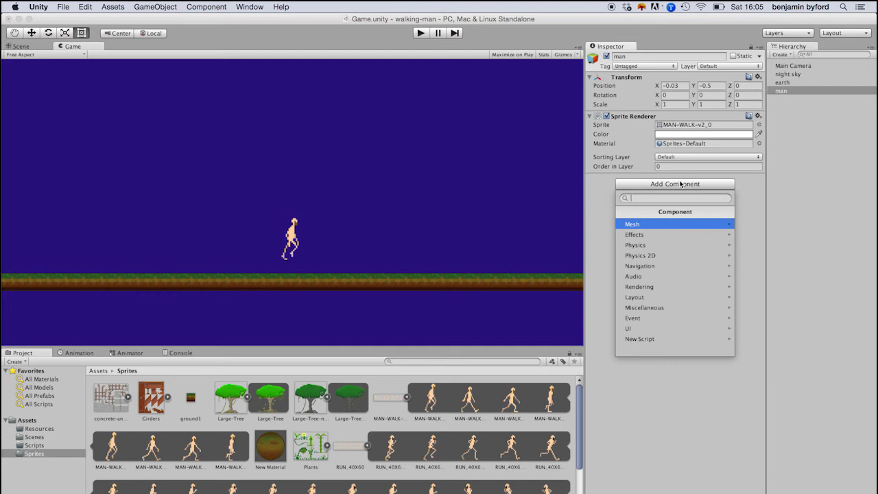
left_click(678, 307)
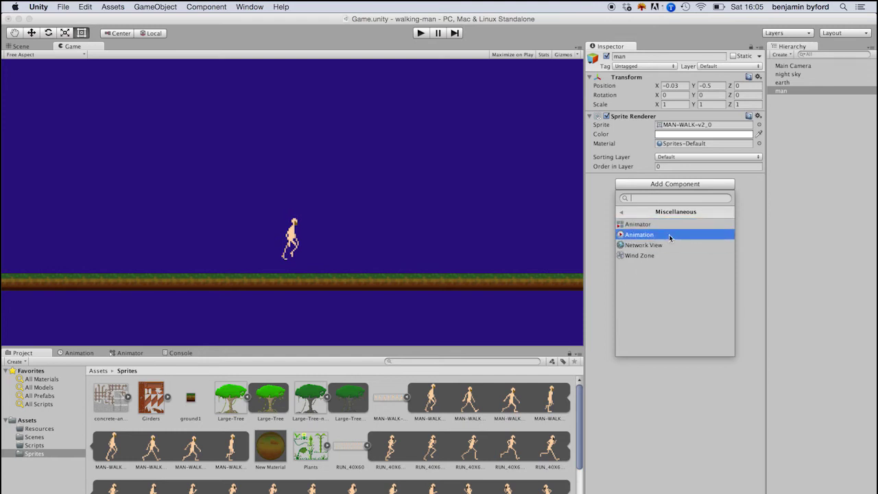
left_click(672, 226)
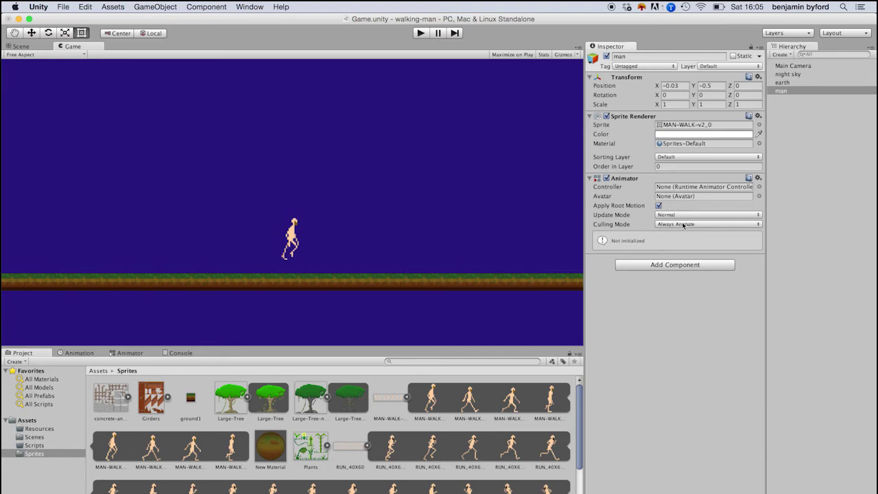
- Add an Animation component to man via an 'ani' search and expand Animations
left_click(120, 354)
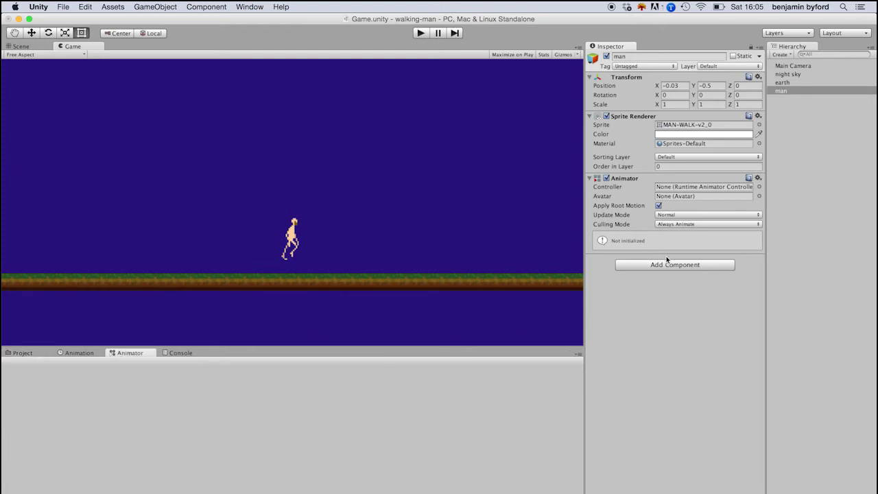
left_click(681, 265)
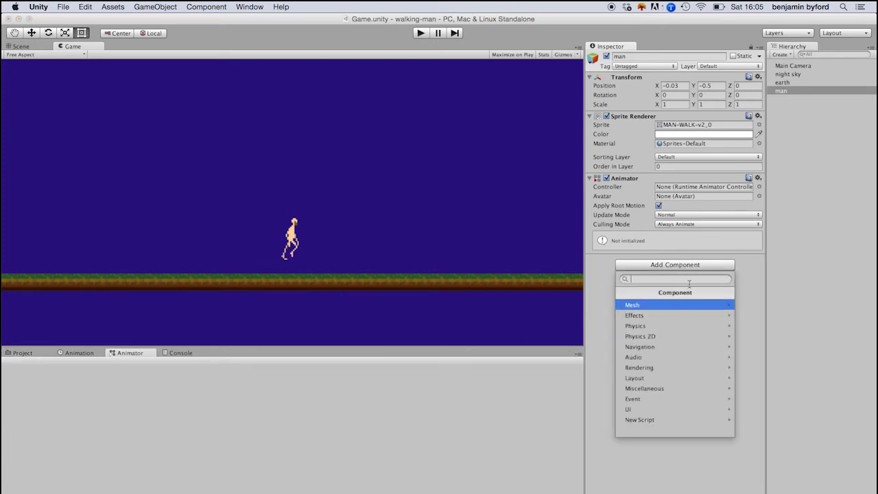
type("am")
key("BackSpace")
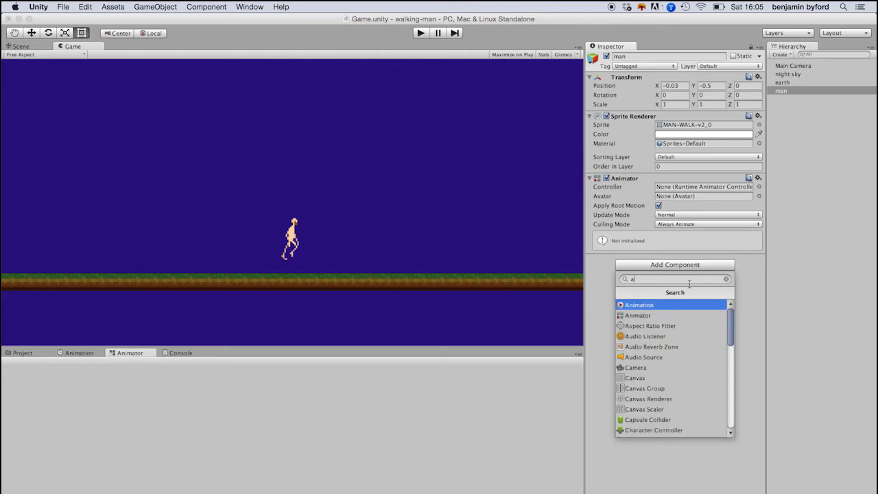
type("ni")
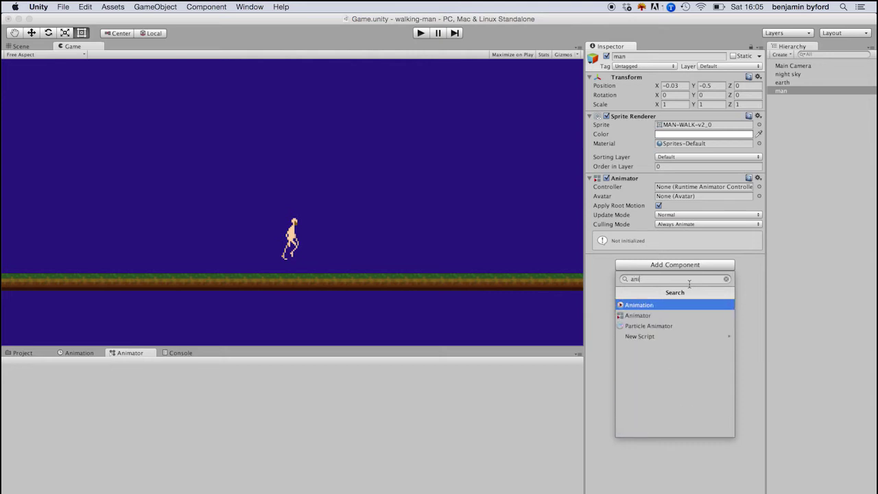
key("Return")
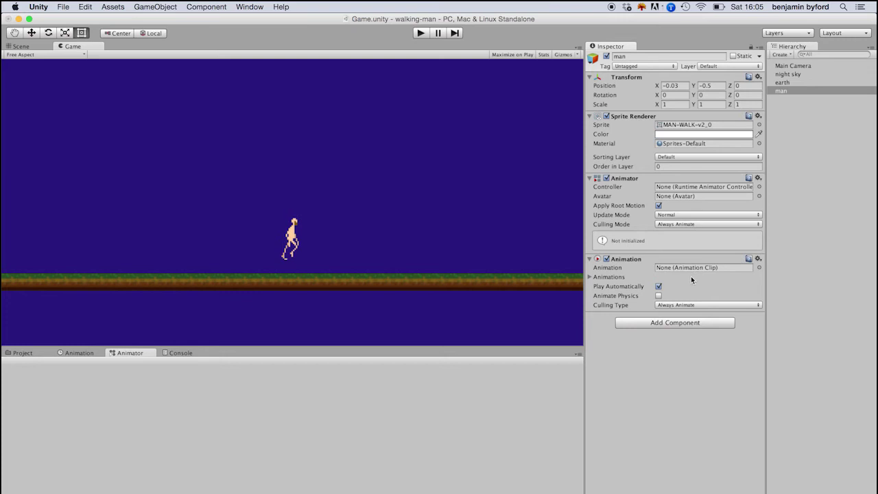
left_click(700, 267)
left_click(295, 238)
left_click(589, 277)
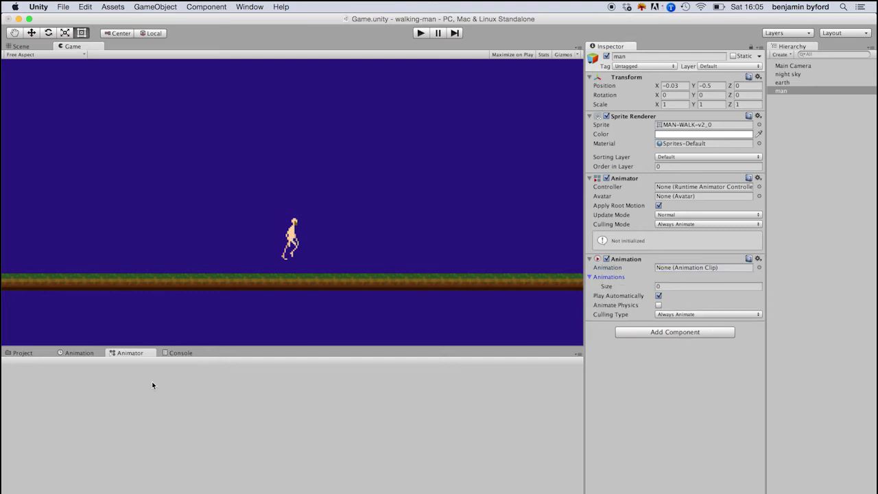
- Create a man-walk animation clip, saving it in a new animation folder
left_click(87, 352)
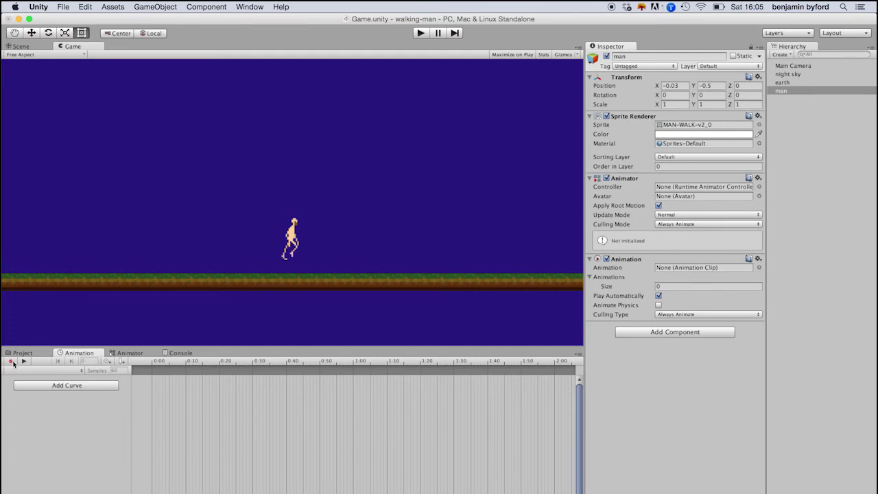
left_click(56, 387)
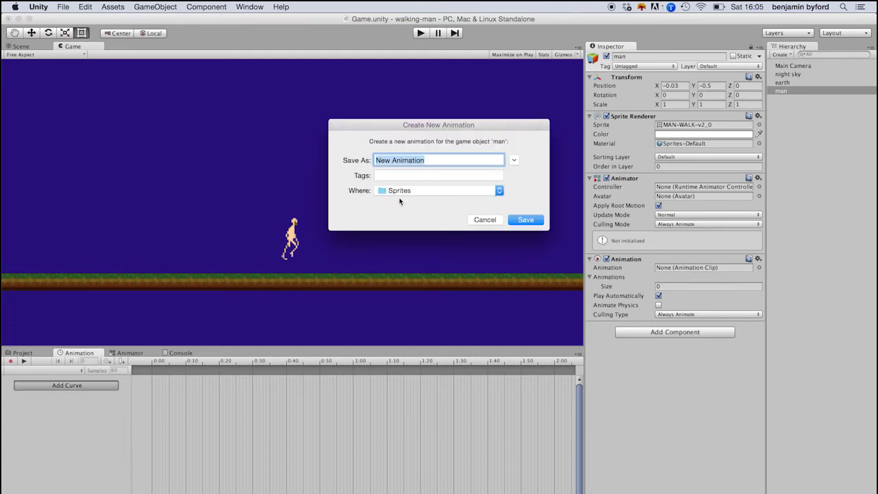
type("man-walk")
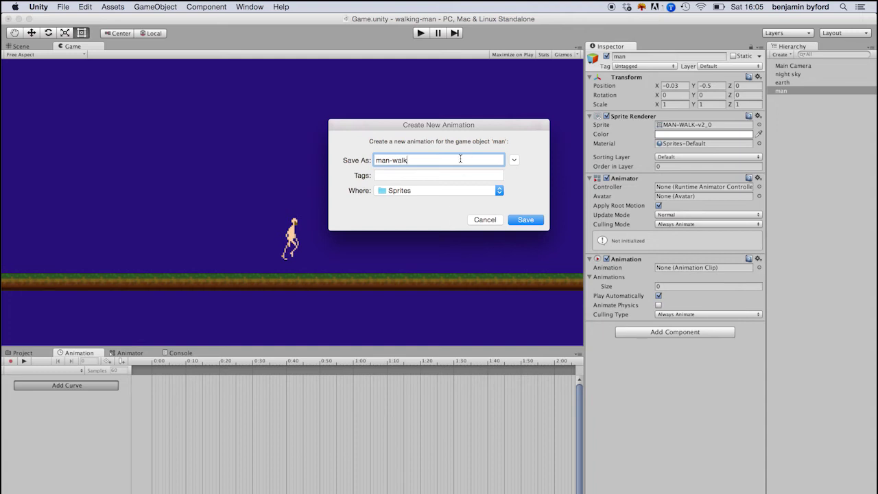
left_click(432, 197)
left_click(515, 160)
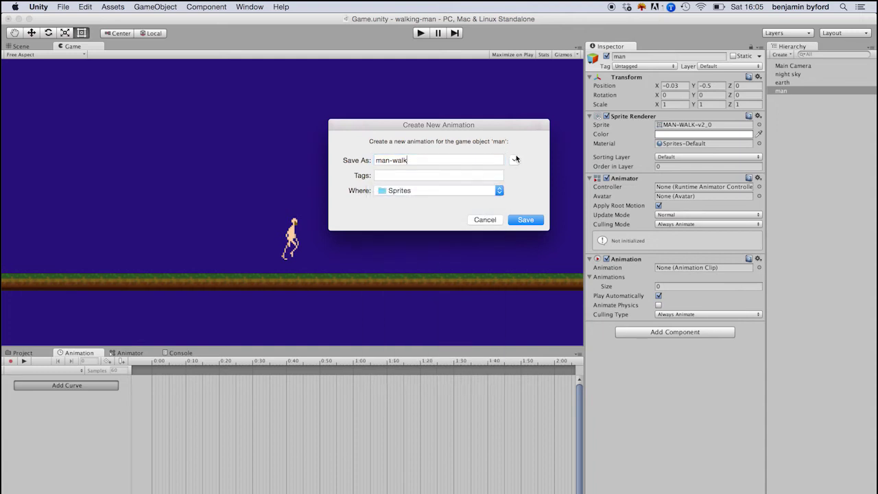
left_click(515, 161)
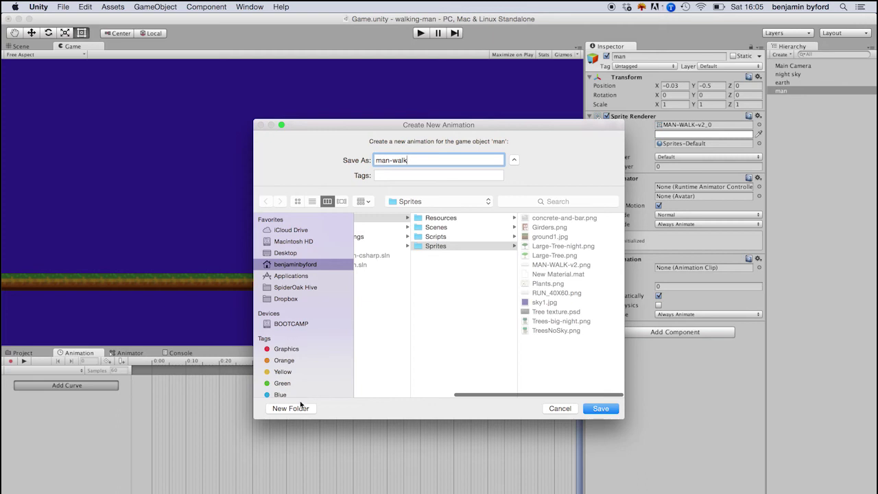
left_click(295, 408)
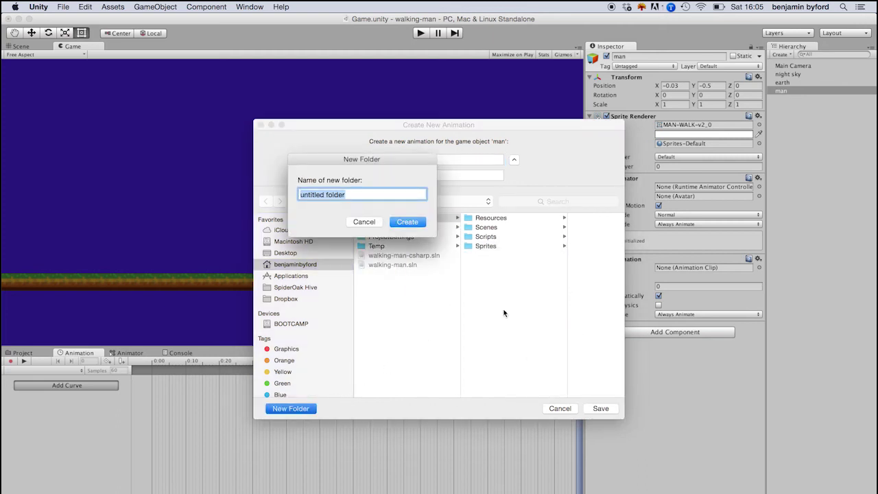
type("animations")
key("Return")
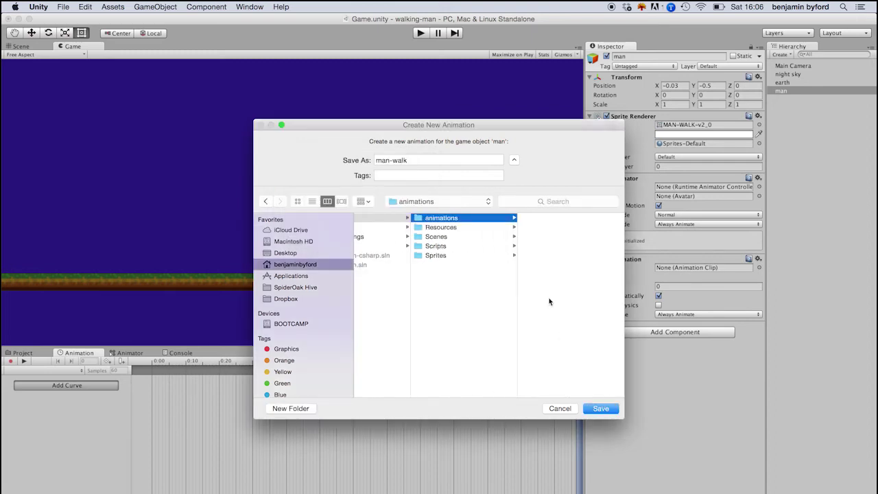
- Save the man-walk clip, add the Sprite Renderer's Sprite curve, and select its 1:00 keyframe
left_click(596, 408)
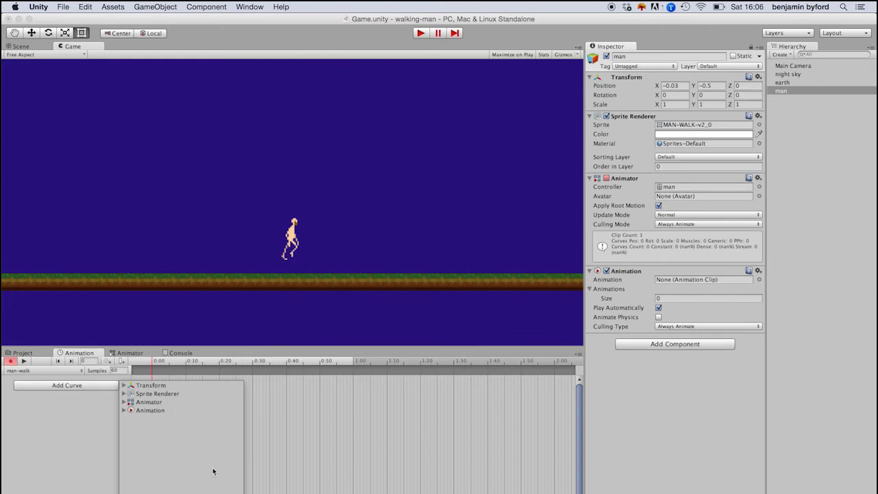
left_click(192, 393)
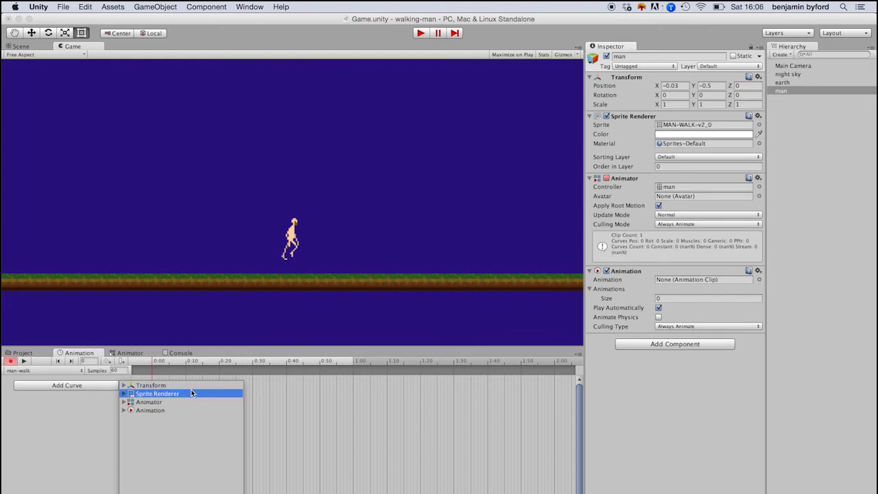
left_click(124, 394)
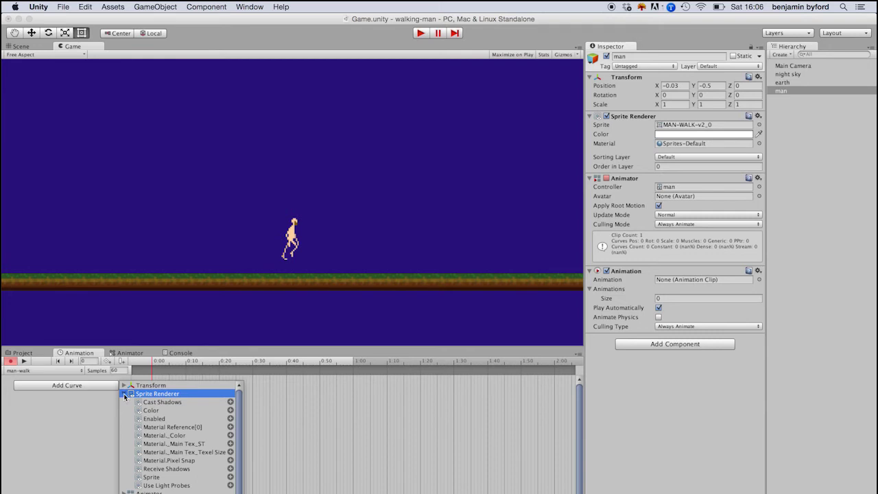
left_click(175, 477)
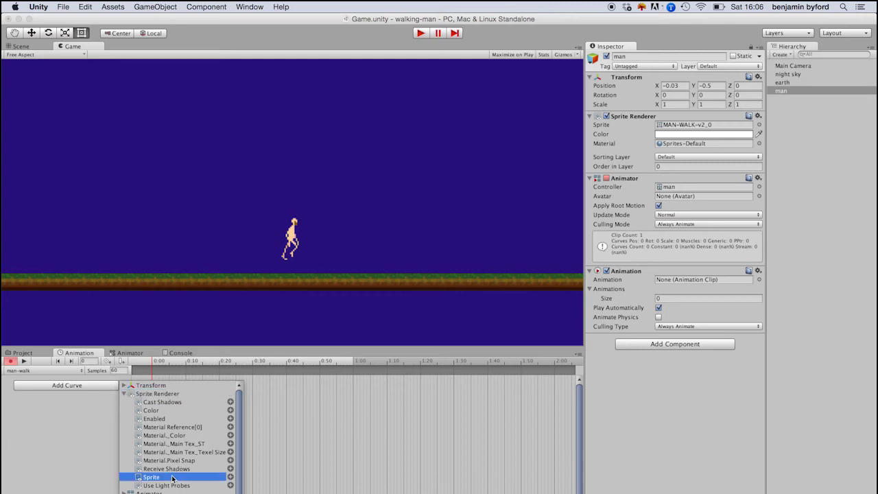
left_click(230, 477)
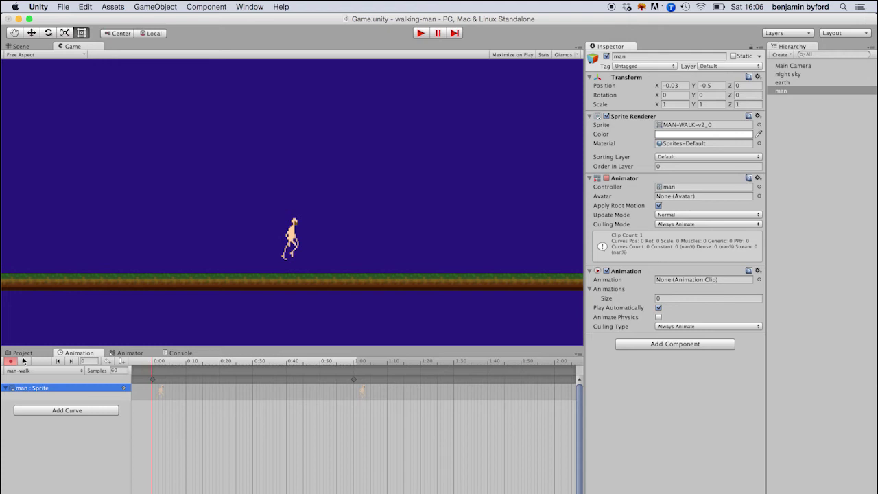
left_click(355, 379)
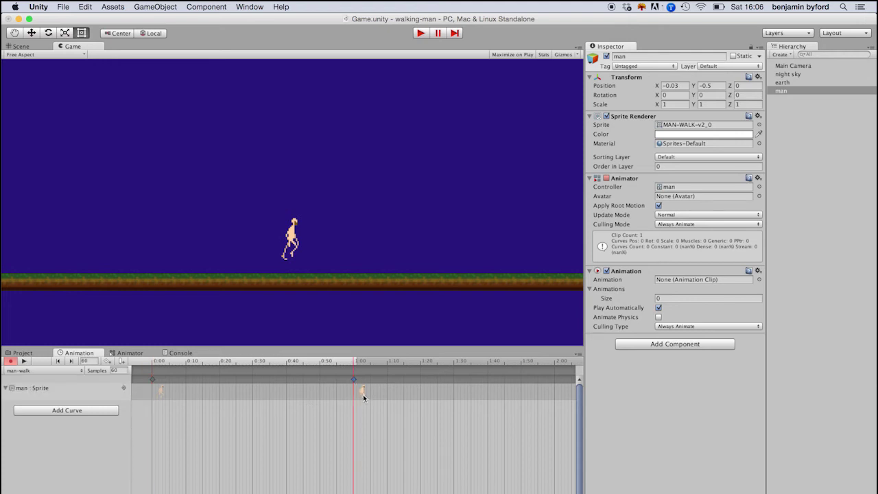
scroll(363, 394, "down", 10)
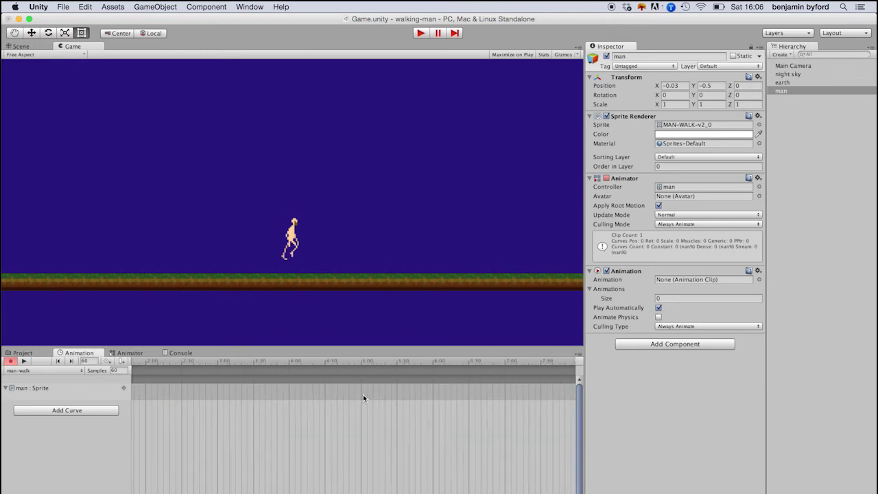
scroll(365, 412, "up", 1)
- At 0:06, set the man's sprite to MAN-WALK-v2_1 via the sprite picker
scroll(353, 411, "left", 5)
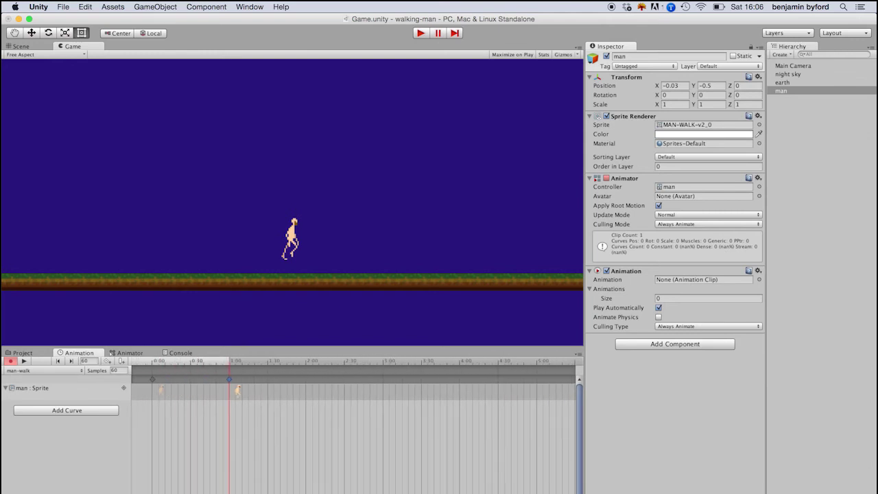
type("12")
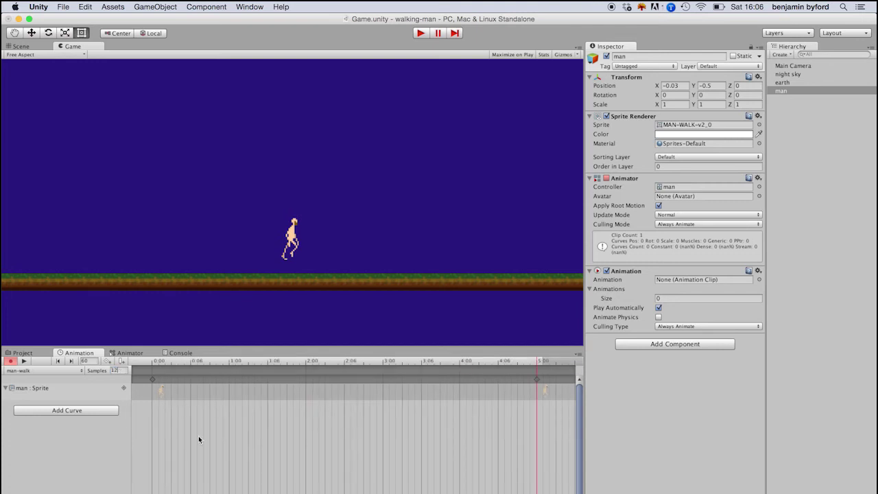
left_click(192, 362)
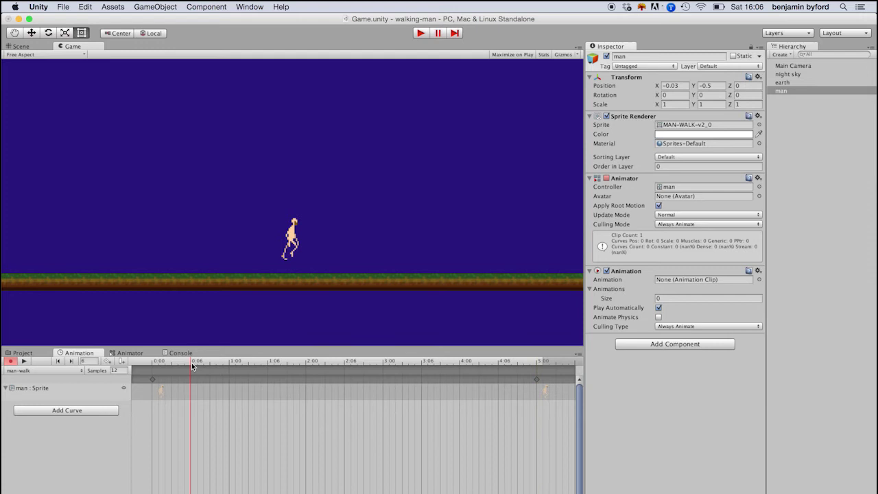
left_click(124, 389)
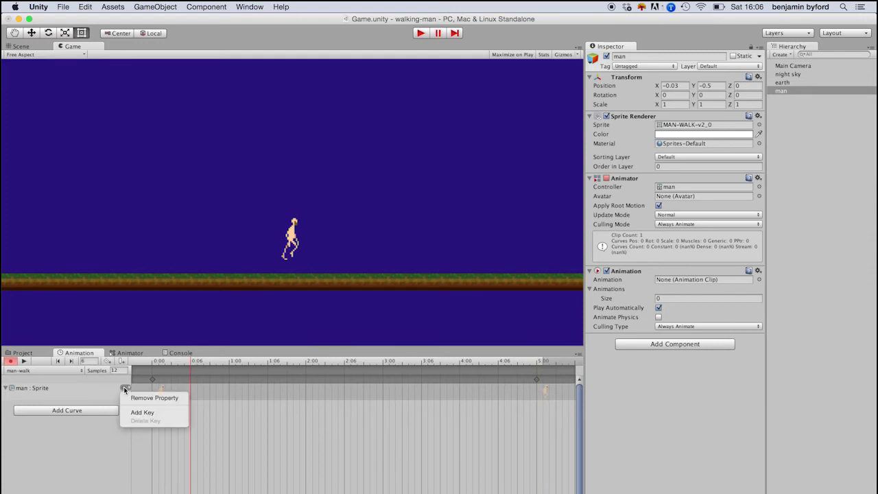
left_click(124, 389)
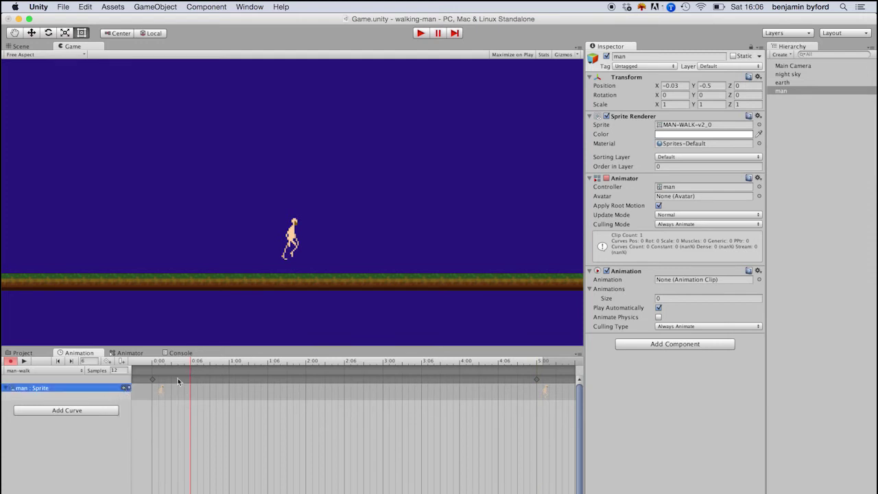
left_click(759, 125)
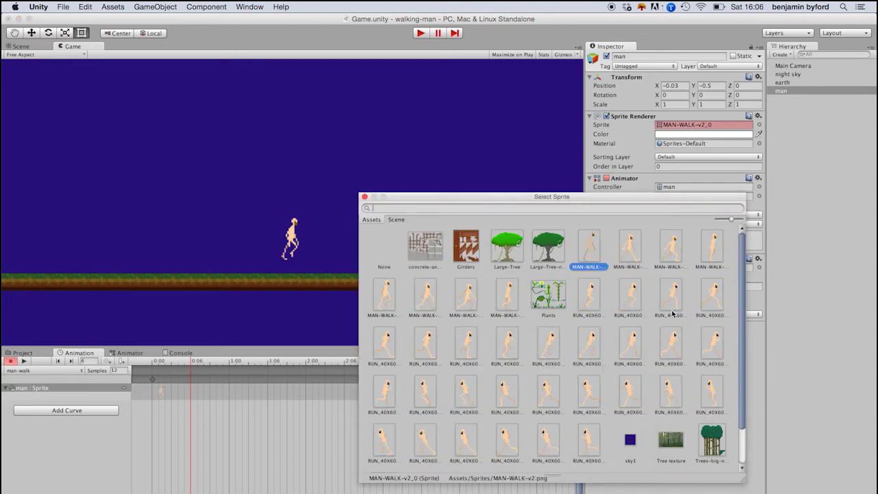
left_click(627, 252)
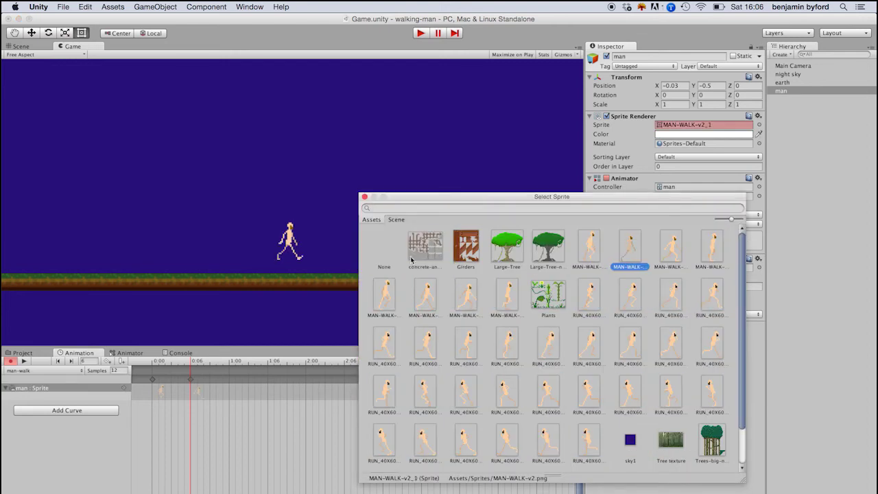
left_click_drag(406, 199, 499, 370)
left_click(192, 369)
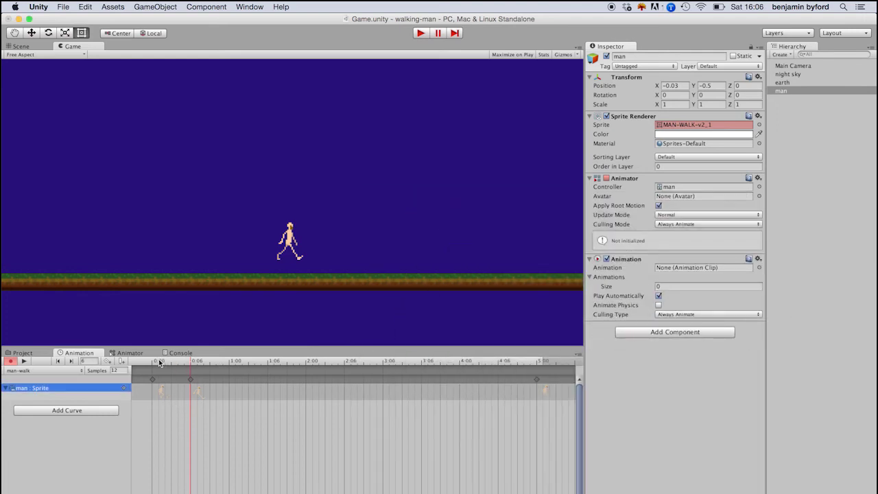
- Key the man's sprite to MAN-WALK-v2_2 at 1:00 and show the Sprites folder beside the game view
left_click_drag(159, 363, 228, 363)
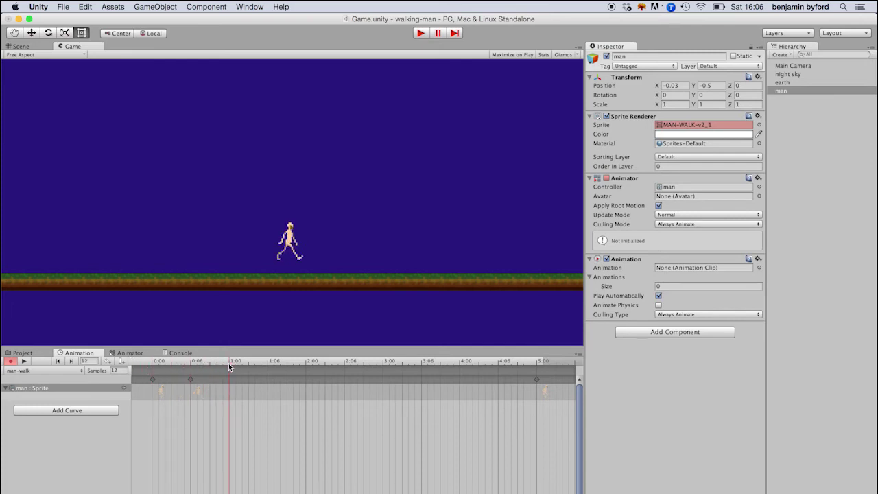
left_click(760, 125)
left_click_drag(660, 368, 655, 229)
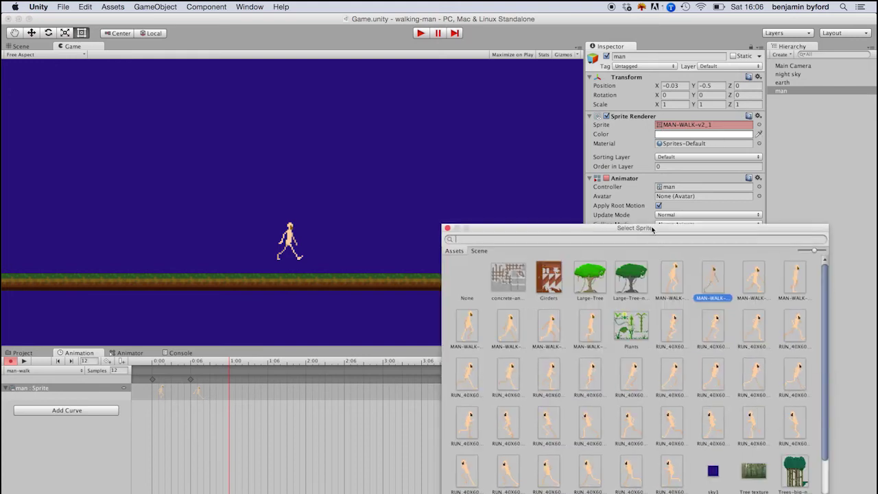
left_click(593, 326)
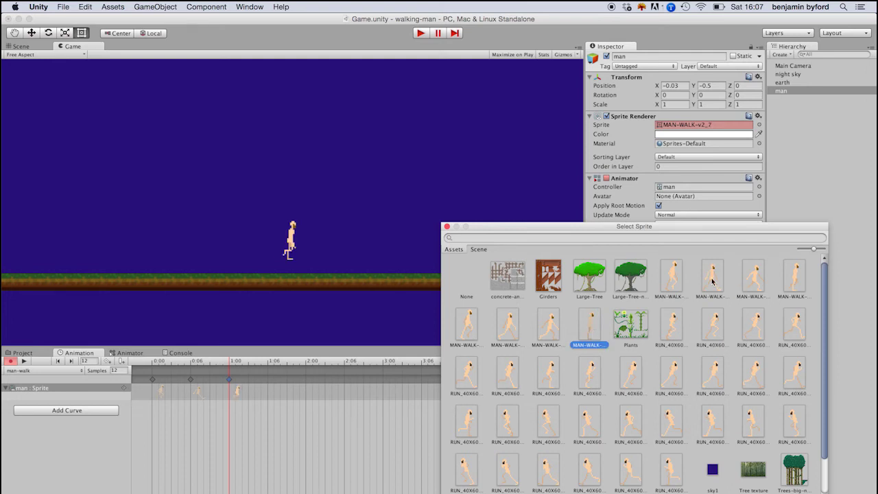
left_click(753, 280)
left_click(447, 227)
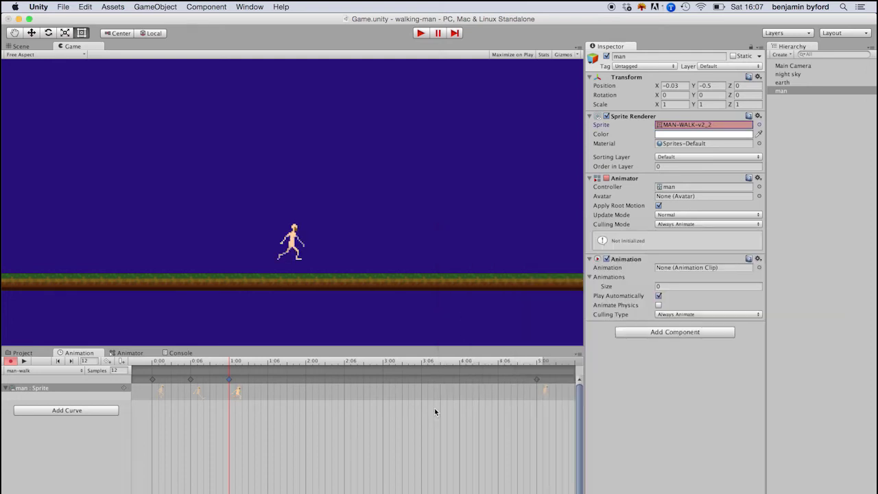
left_click_drag(21, 353, 552, 220)
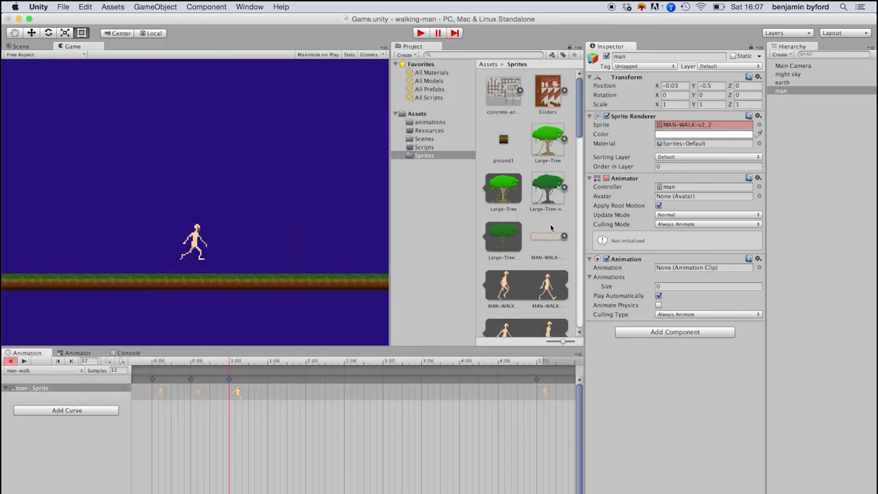
- Drag five MAN-WALK sprites onto the man-walk dopesheet and place the new keyframes just after 1:00
scroll(542, 247, "down", 5)
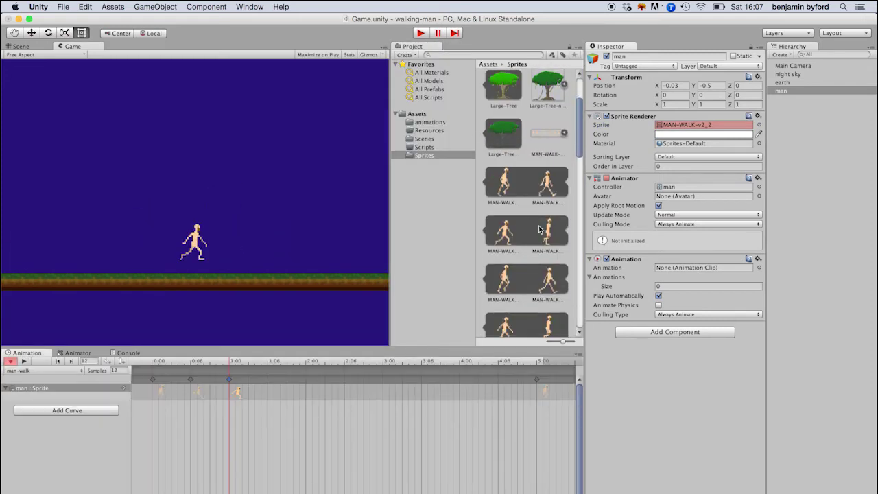
left_click(546, 232)
scroll(549, 205, "down", 7)
left_click(549, 191, "shift")
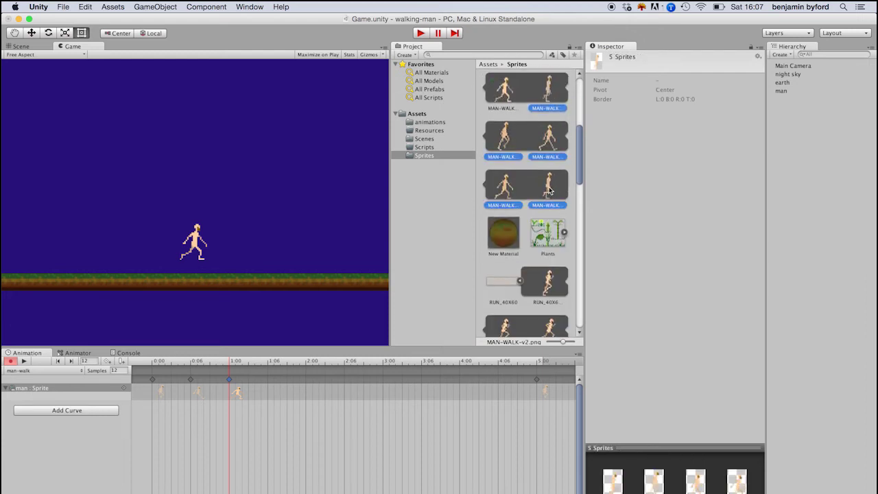
left_click_drag(549, 191, 273, 383)
left_click_drag(412, 46, 75, 358)
left_click(32, 353)
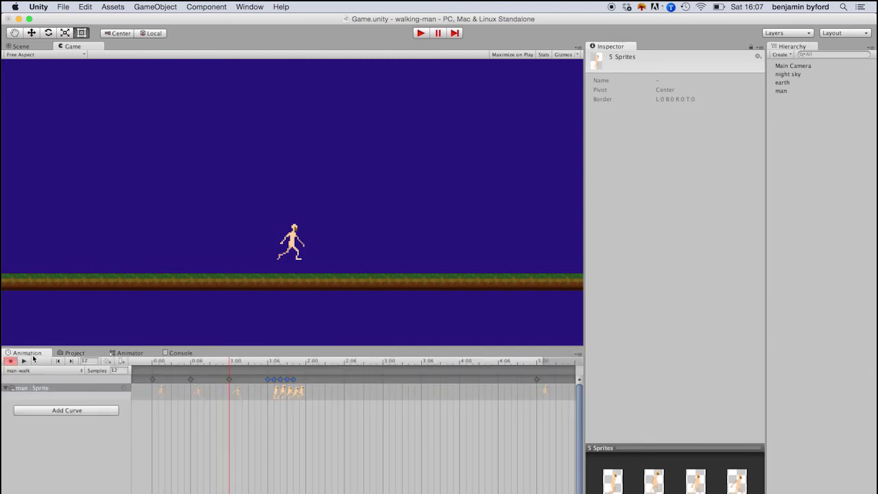
left_click_drag(293, 382, 262, 380)
left_click(293, 361)
- Pack the man-walk sprite keyframes one after another starting from 0:00
left_click_drag(191, 381, 254, 379)
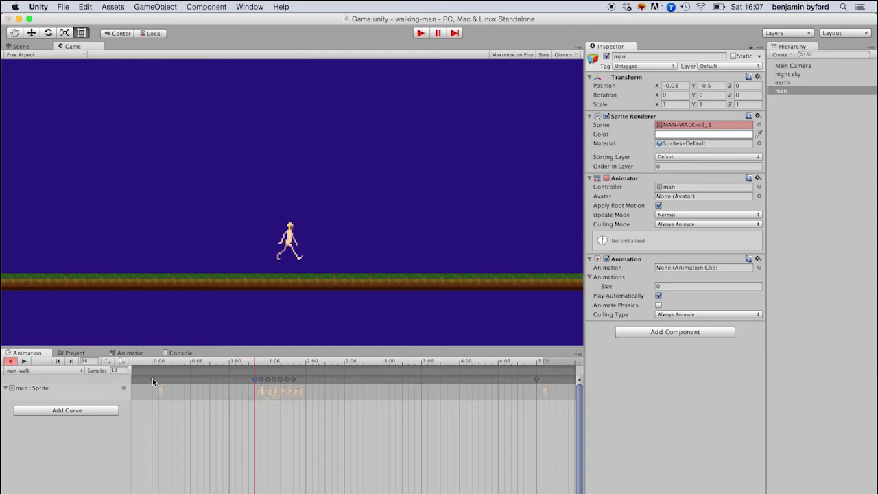
left_click(292, 381)
left_click_drag(292, 381, 197, 385)
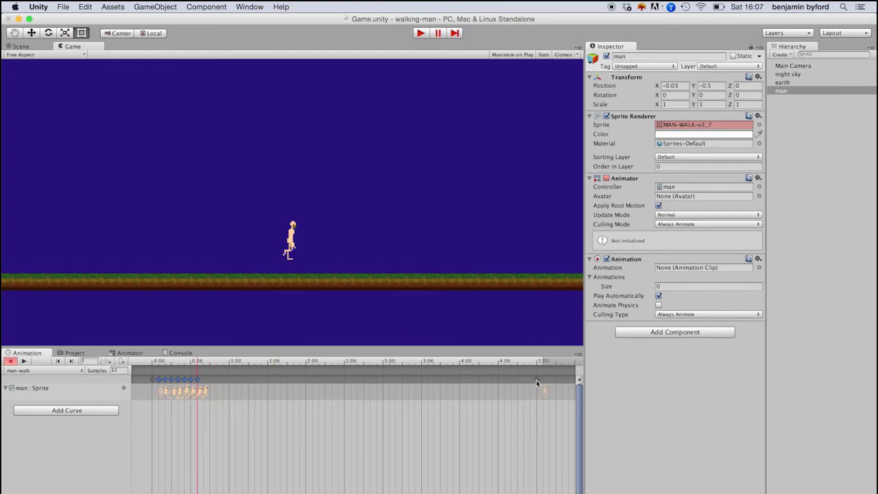
left_click_drag(536, 380, 147, 366)
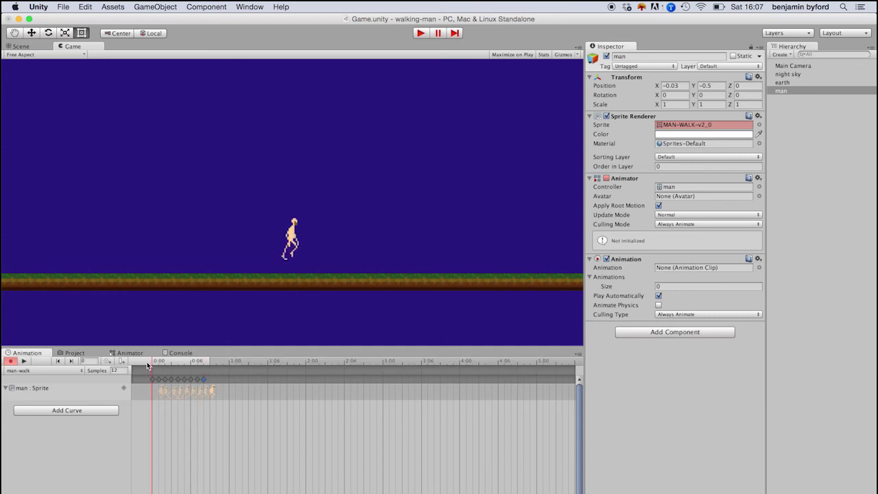
- Turn off recording, preview the walk, and set the clip's Samples to 6
left_click(11, 362)
left_click(24, 361)
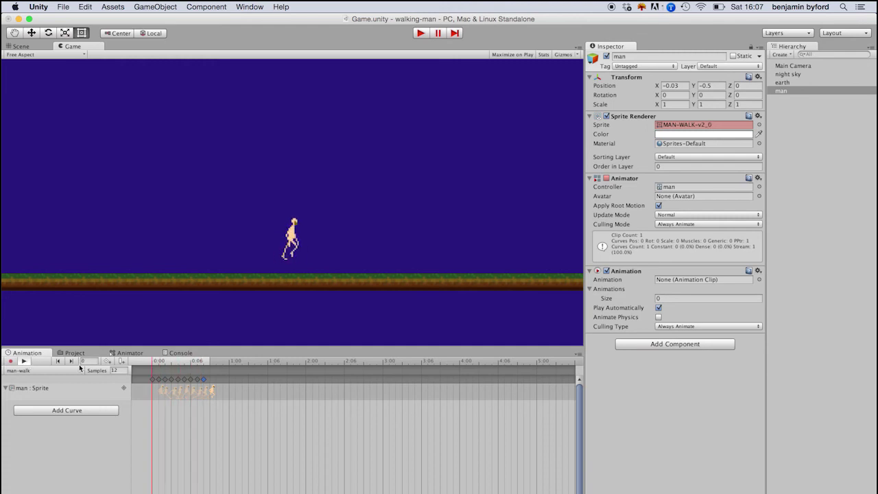
left_click(119, 370)
type("6")
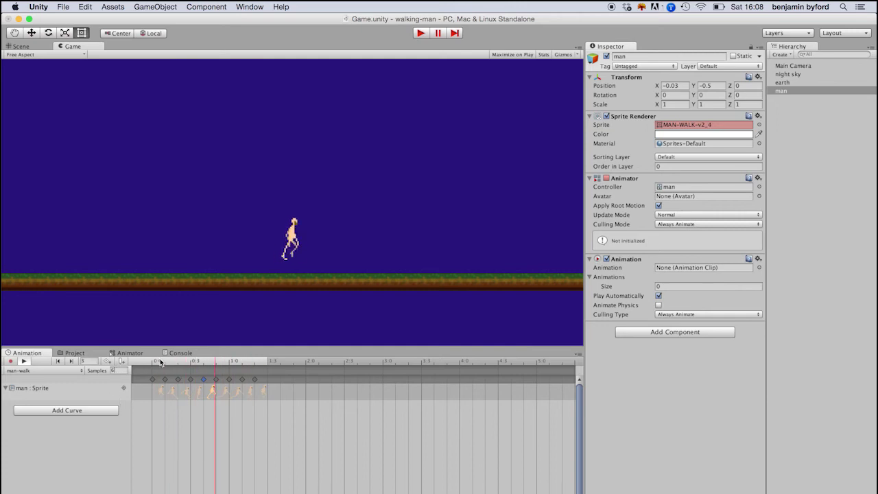
- Delete the man-walk clip's last keyframe with Delete Key
left_click(24, 361)
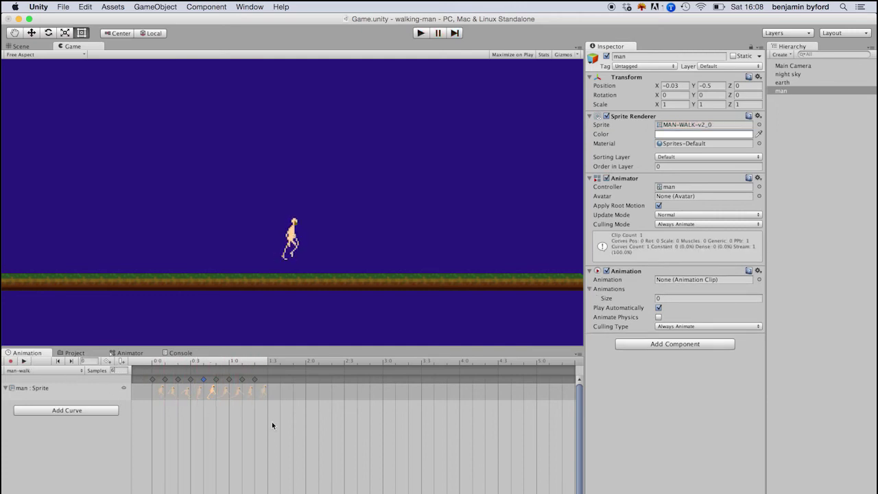
left_click(254, 379)
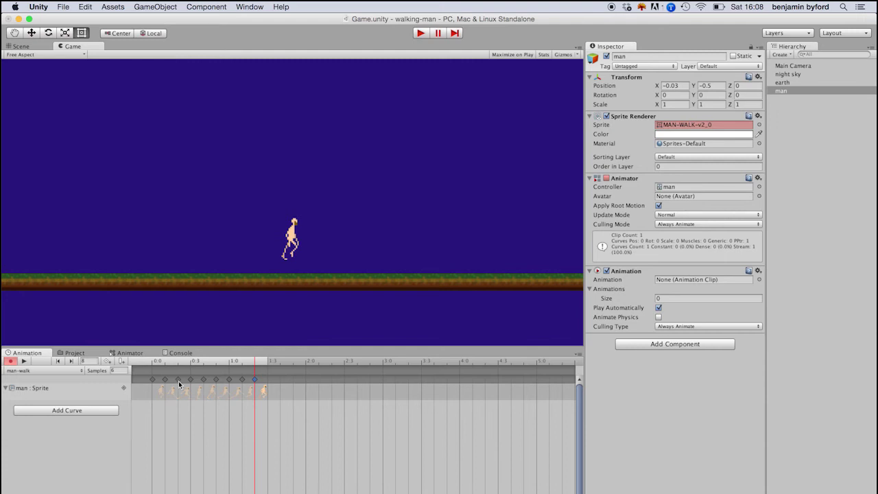
left_click(152, 381)
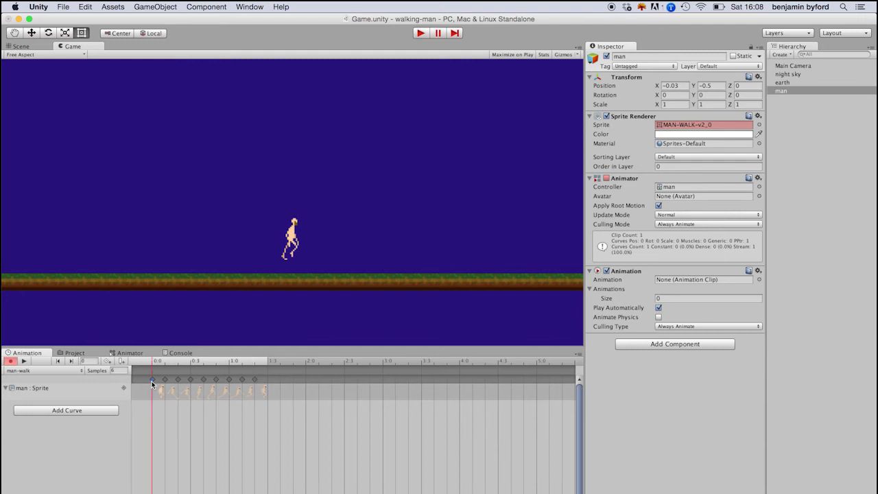
left_click(254, 379)
right_click(254, 382)
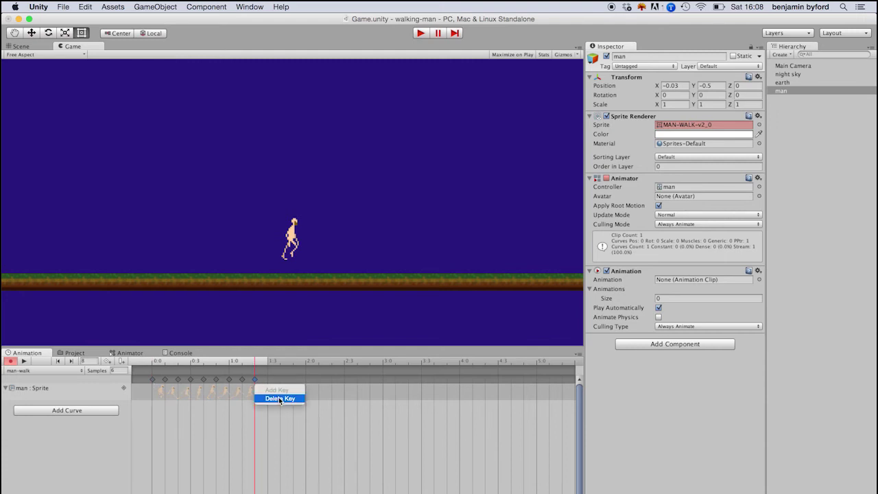
left_click(269, 398)
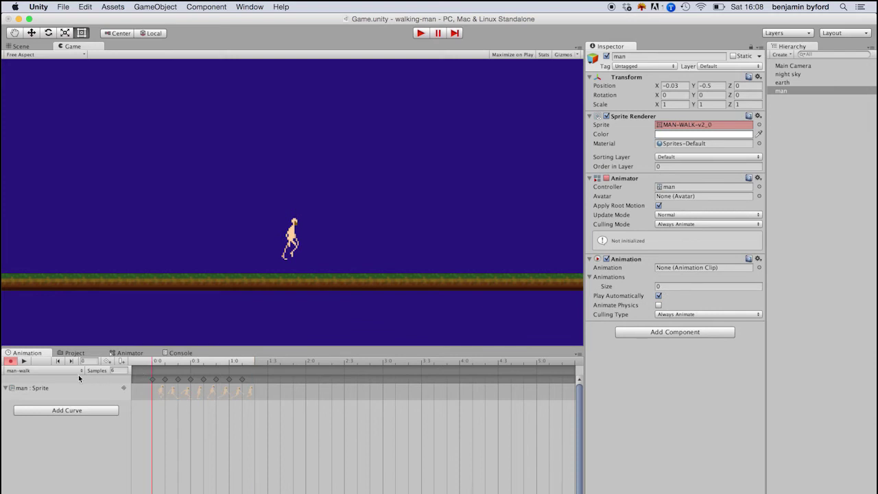
- Preview the shortened walk, test it in Play mode, and show the Animator graph
left_click(25, 362)
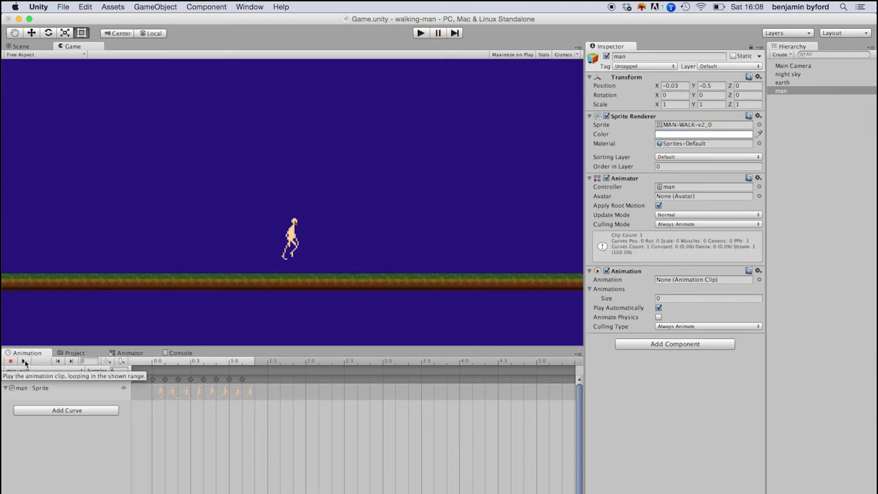
left_click(25, 362)
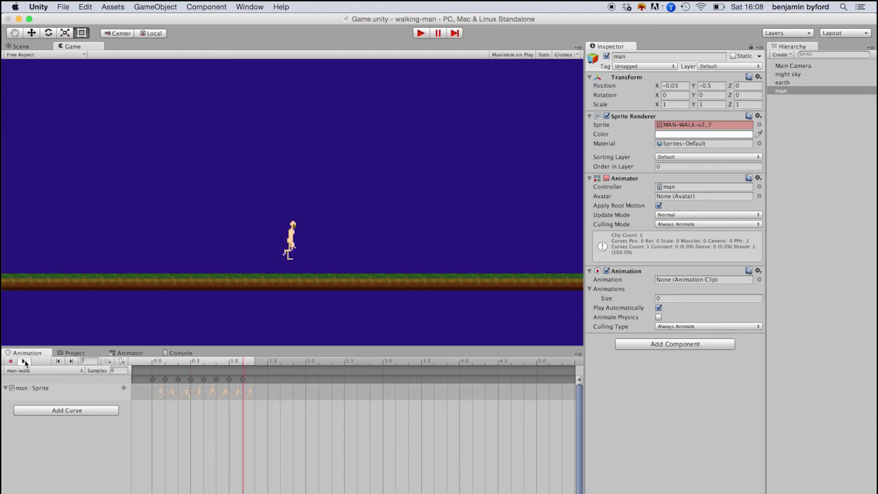
left_click(24, 362)
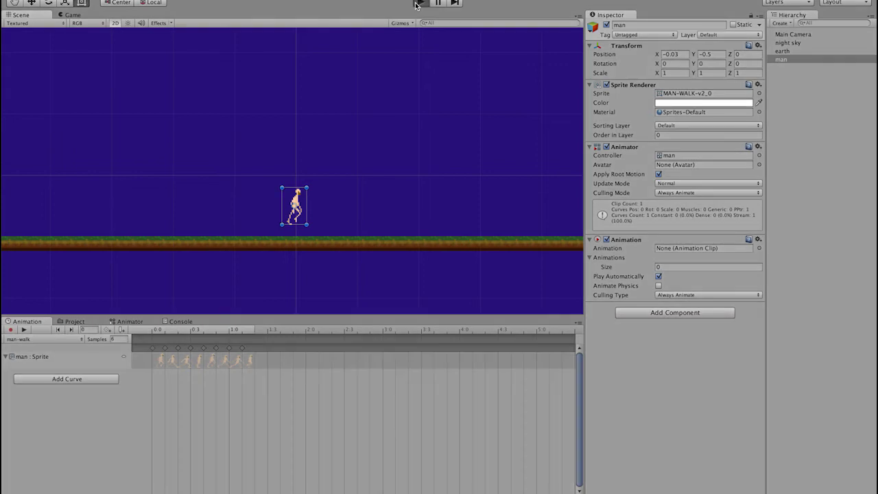
left_click(417, 4)
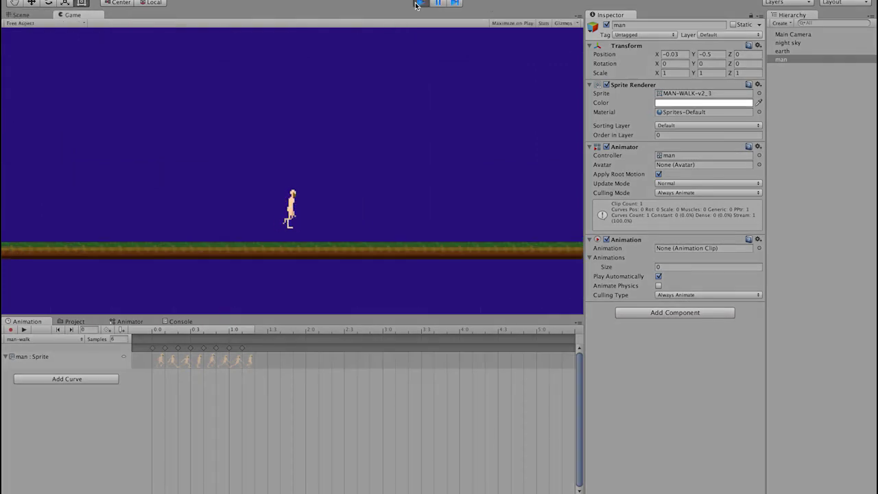
left_click(418, 3)
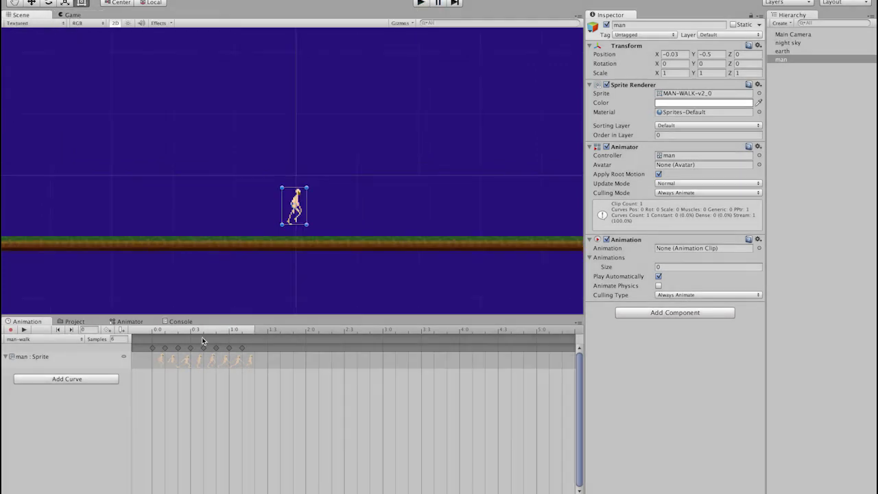
left_click(126, 321)
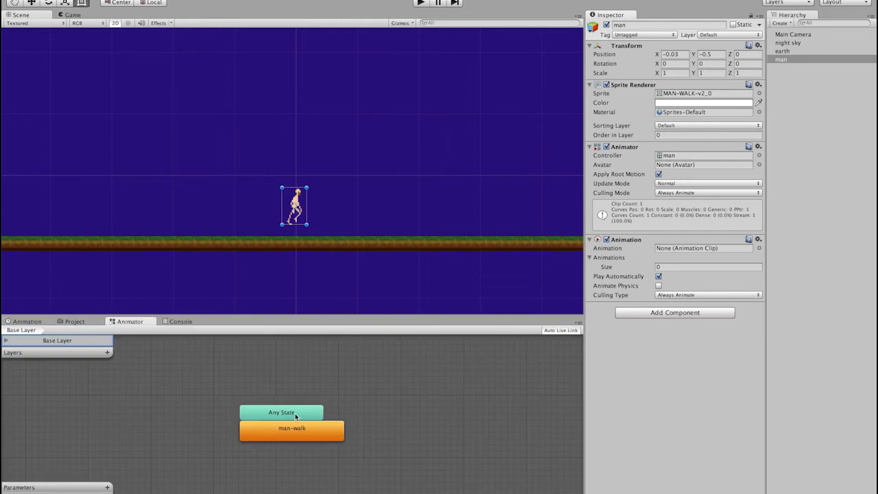
- Move the Any State node left of man-walk in the Animator graph
left_click_drag(295, 417, 190, 390)
left_click(309, 443)
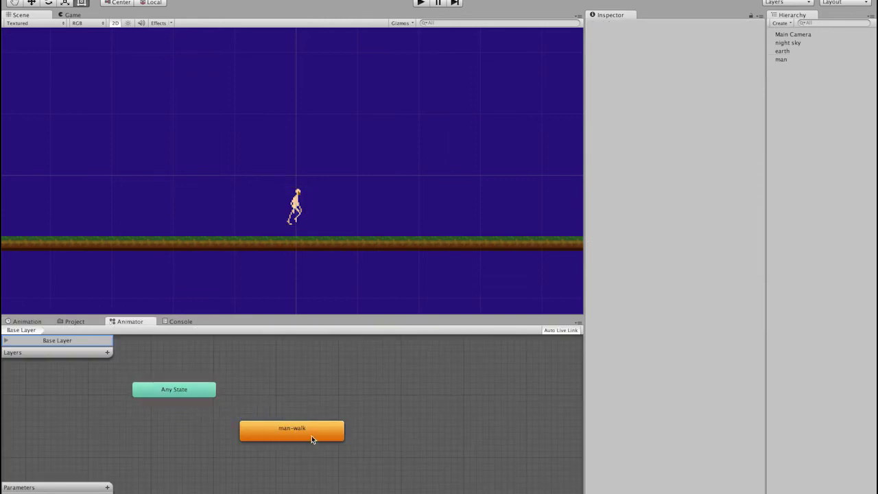
left_click(313, 431)
right_click(313, 431)
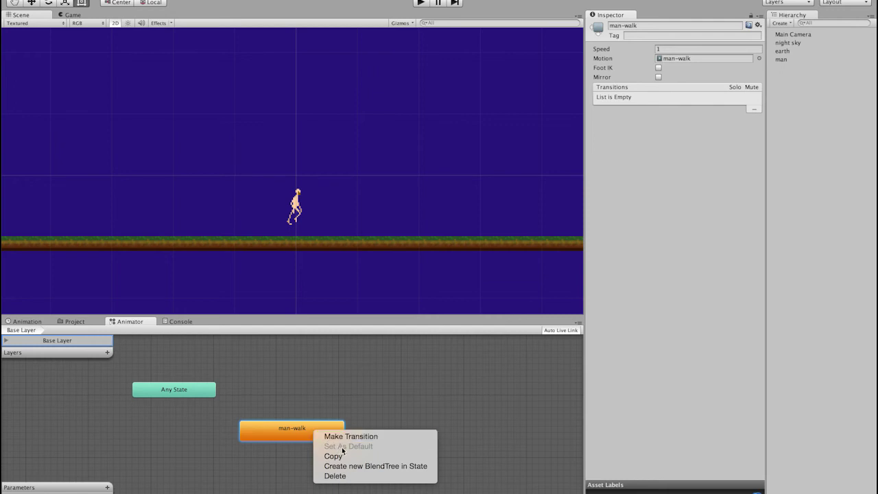
left_click(308, 416)
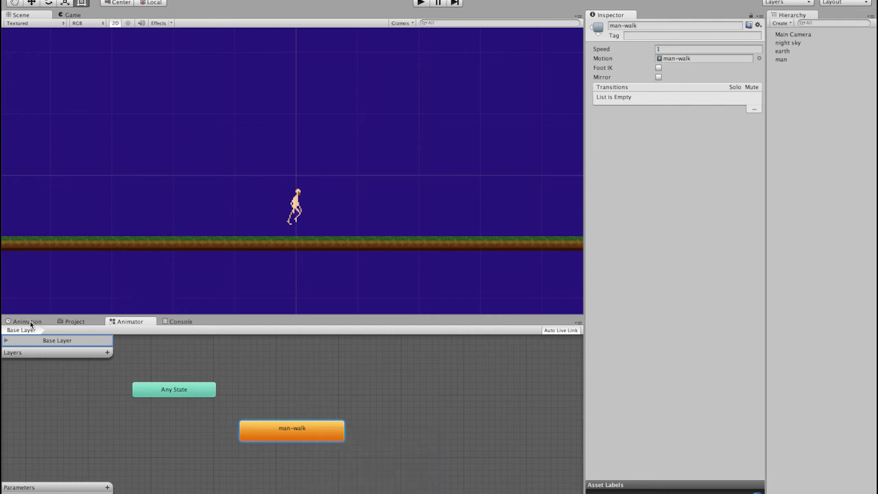
- Reorder the Project and Animator tabs, then open the graph canvas's Create State menu
left_click(77, 322)
left_click_drag(127, 332, 127, 326)
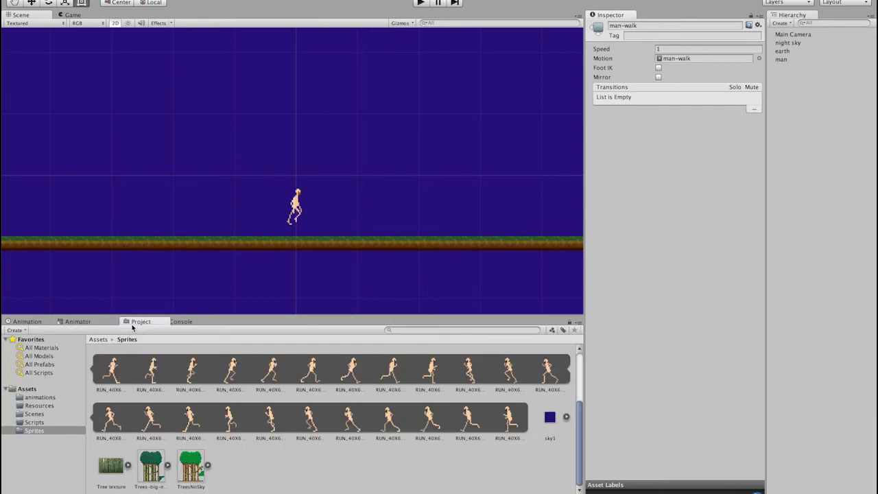
left_click(78, 324)
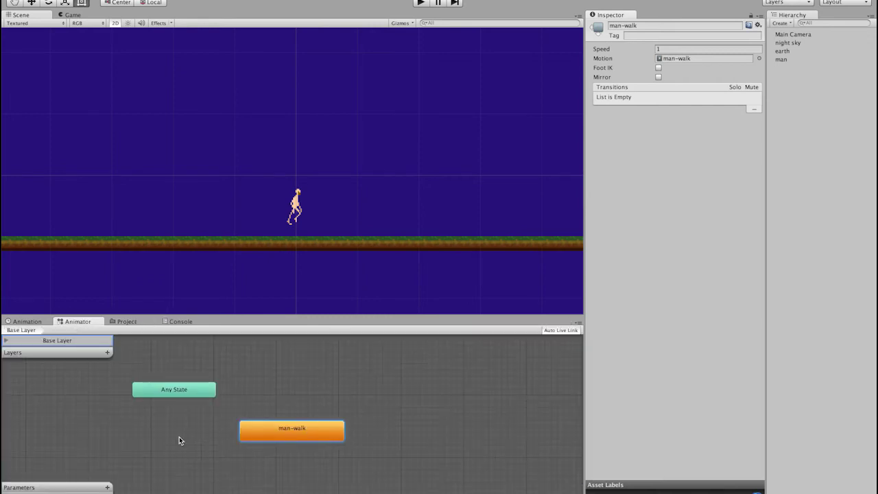
right_click(295, 407)
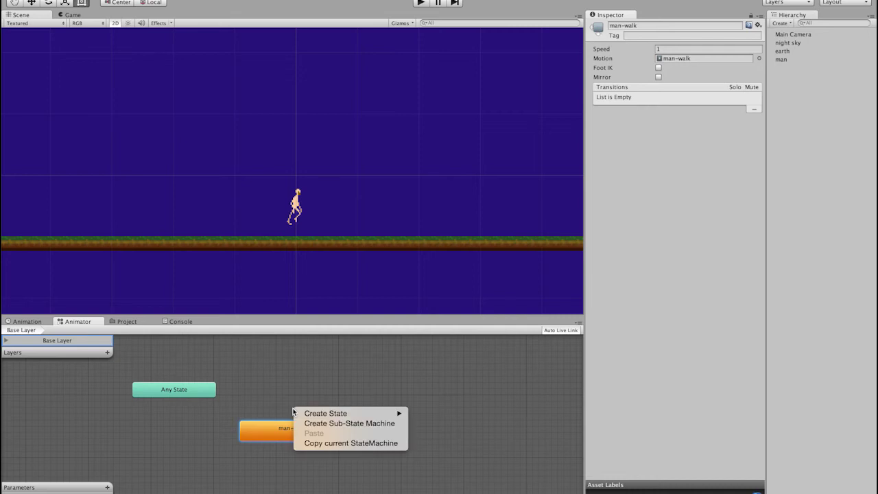
mouse_move(388, 415)
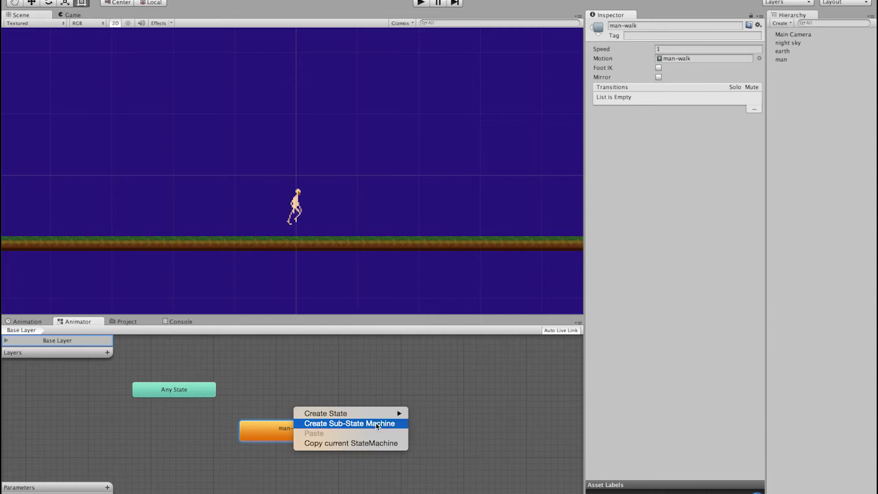
- Create an empty state above man-walk and rename it idle in the Inspector
mouse_move(393, 415)
left_click(427, 415)
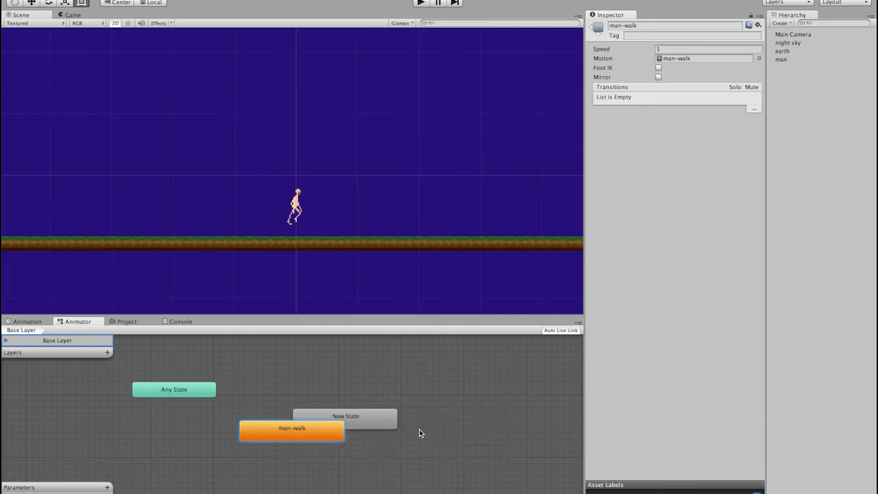
left_click_drag(360, 416, 305, 398)
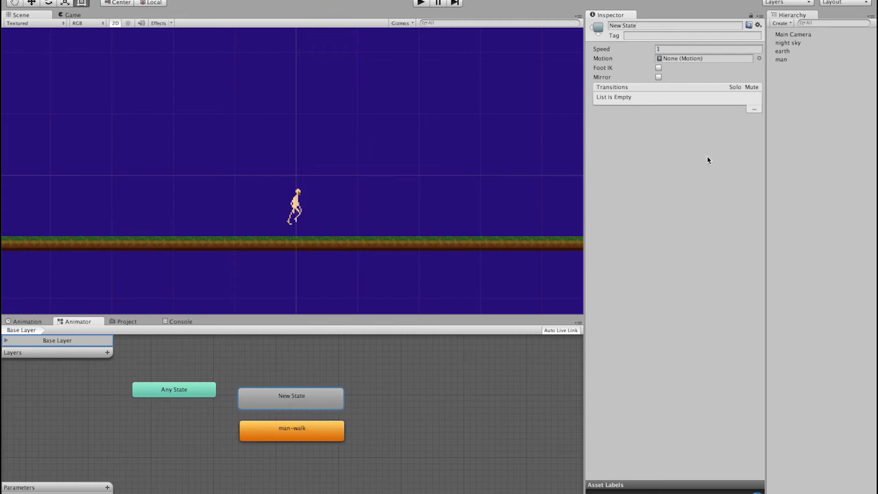
left_click(655, 25)
type("Ide")
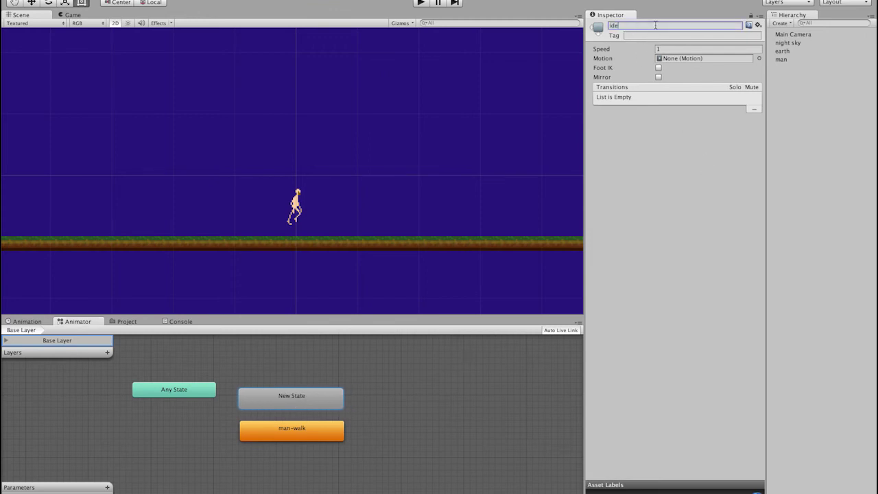
type("l")
key("BackSpace")
key("BackSpace")
type("le")
key("Tab")
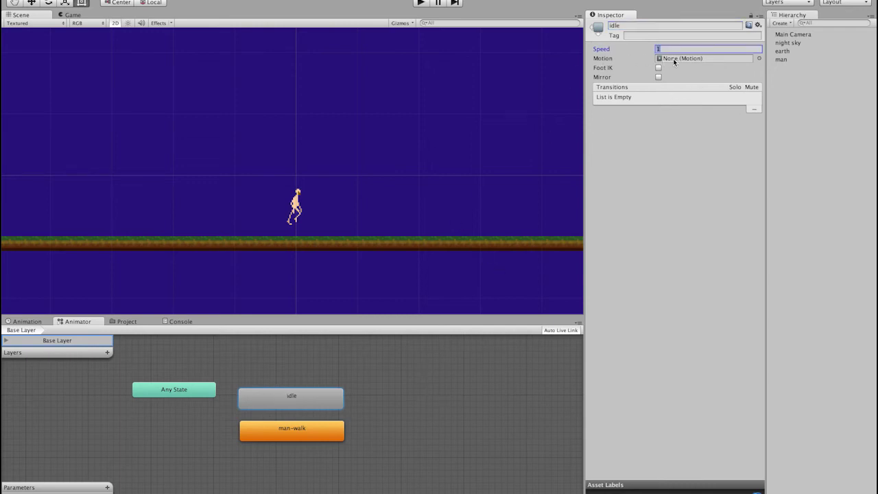
- Select the idle state and open its context menu
left_click(288, 431)
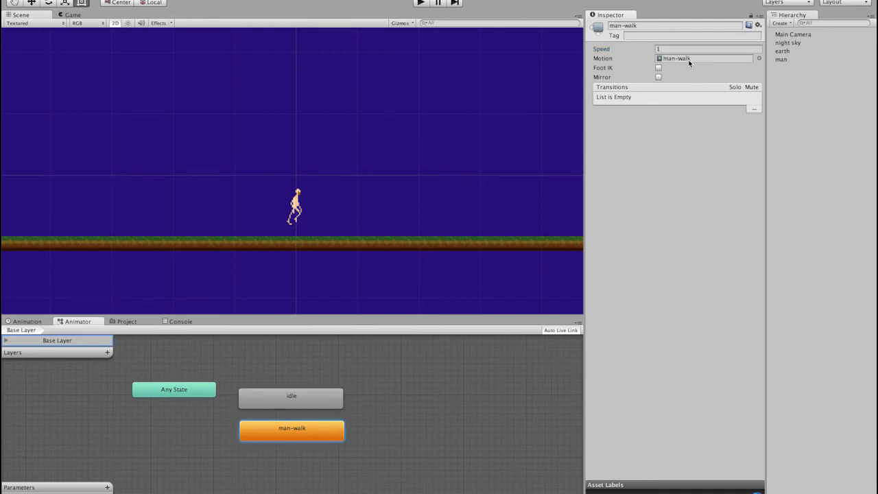
left_click(319, 396)
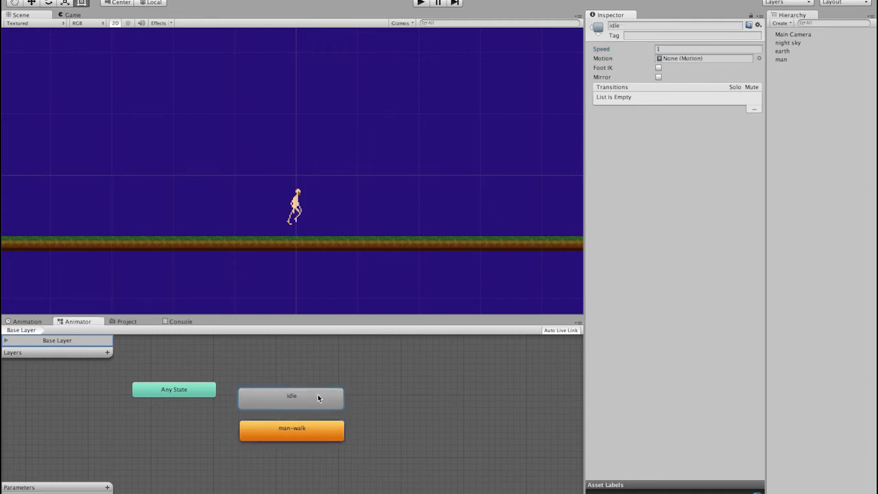
right_click(318, 395)
- Set idle as the default state and make a transition from idle to man-walk
left_click(363, 410)
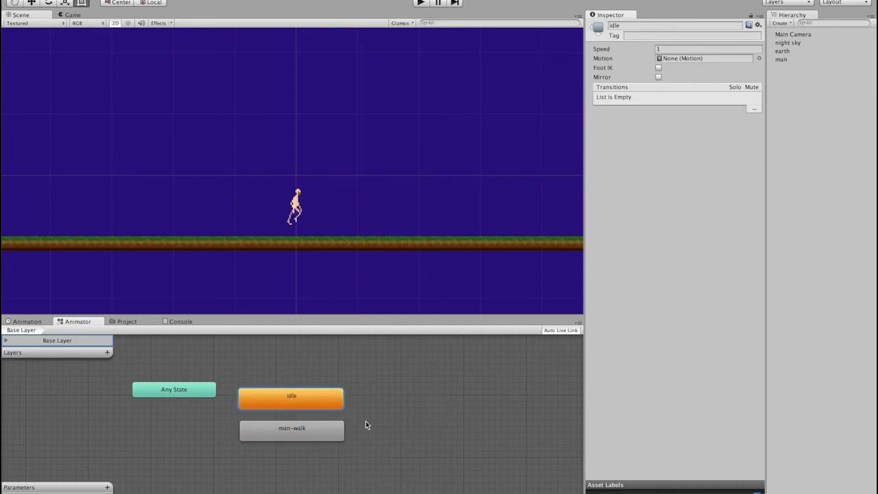
right_click(294, 397)
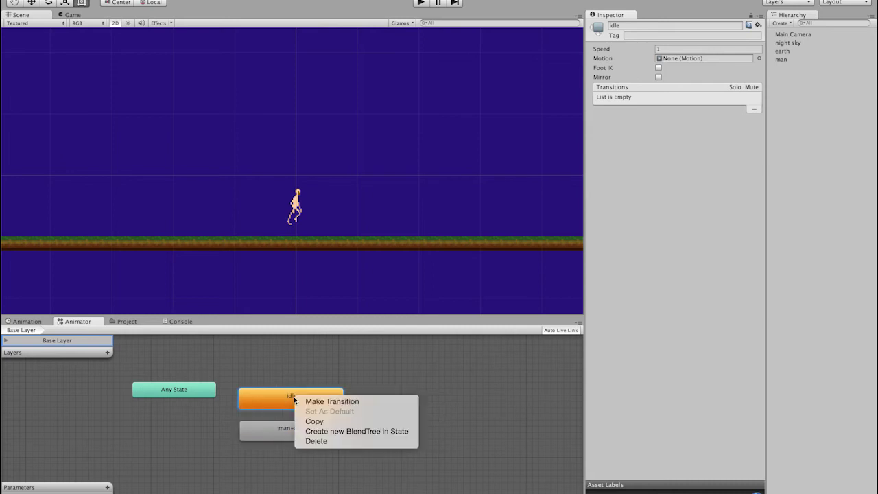
left_click(335, 404)
left_click(299, 435)
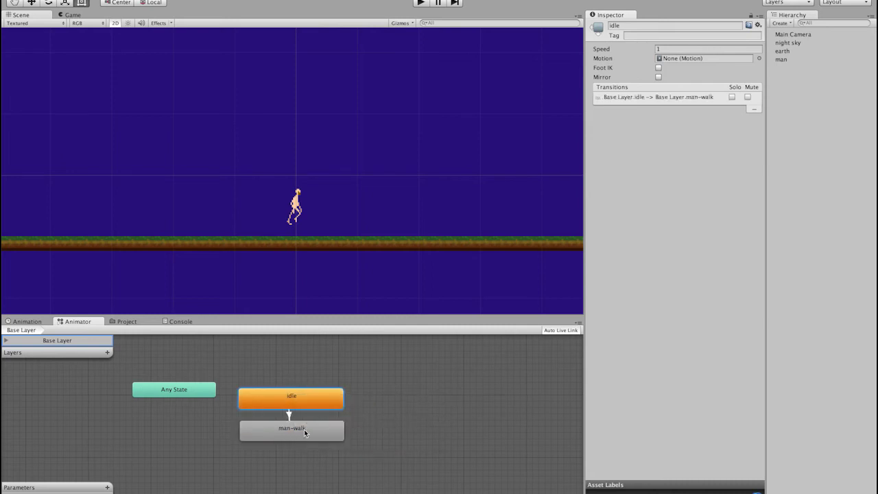
- Make a transition from man-walk back to idle and select idle to check it
left_click(305, 432)
right_click(304, 431)
left_click(321, 434)
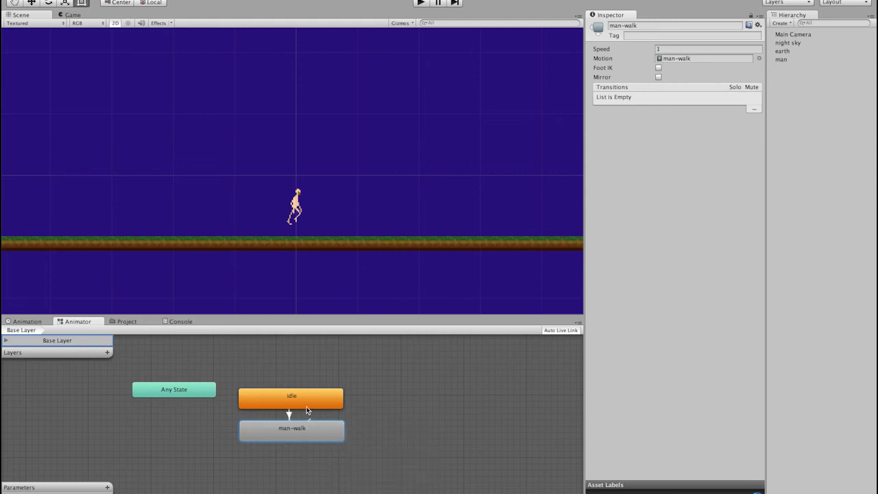
left_click(306, 396)
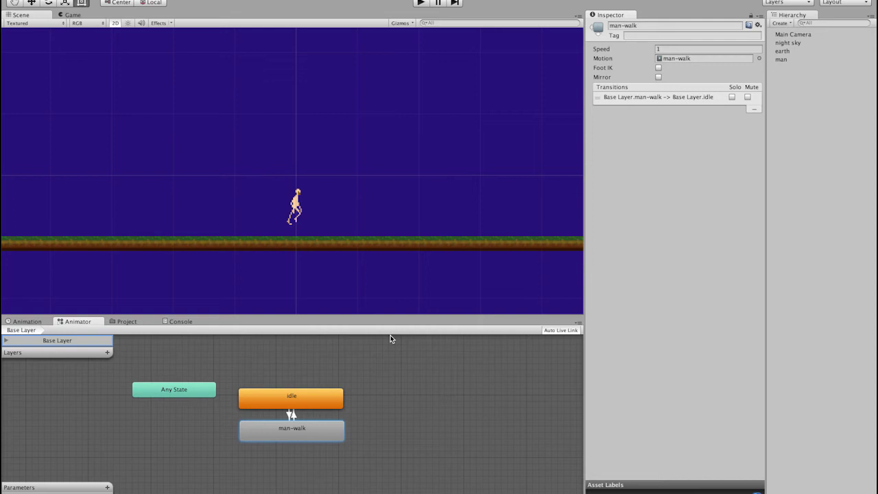
left_click(287, 405)
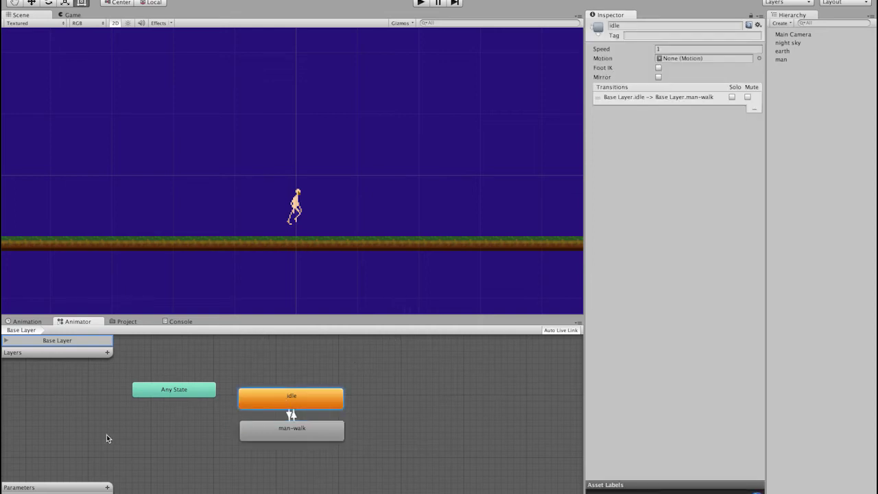
- Add a Bool parameter named walk and select the idle-to-man-walk transition
left_click(108, 488)
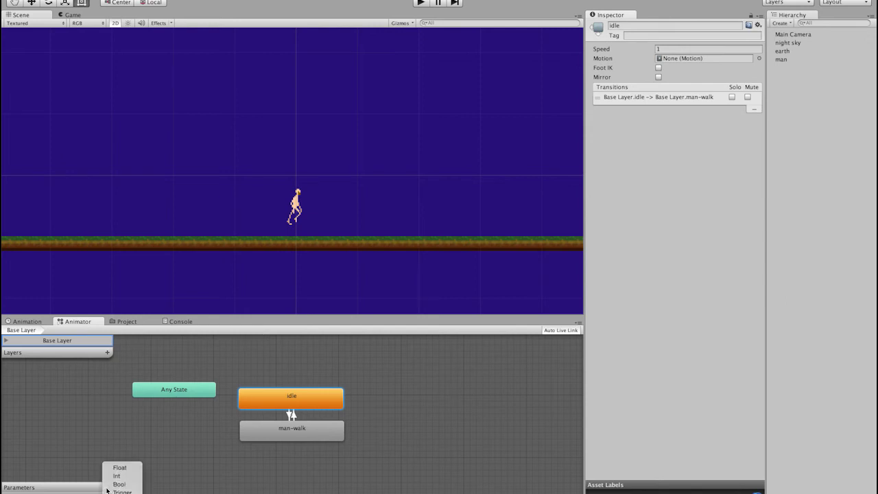
left_click(123, 487)
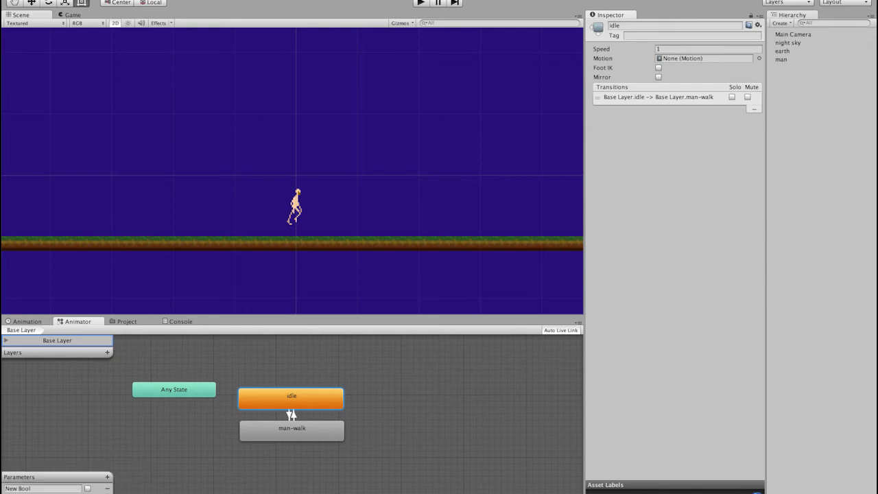
type("walk")
left_click(135, 488)
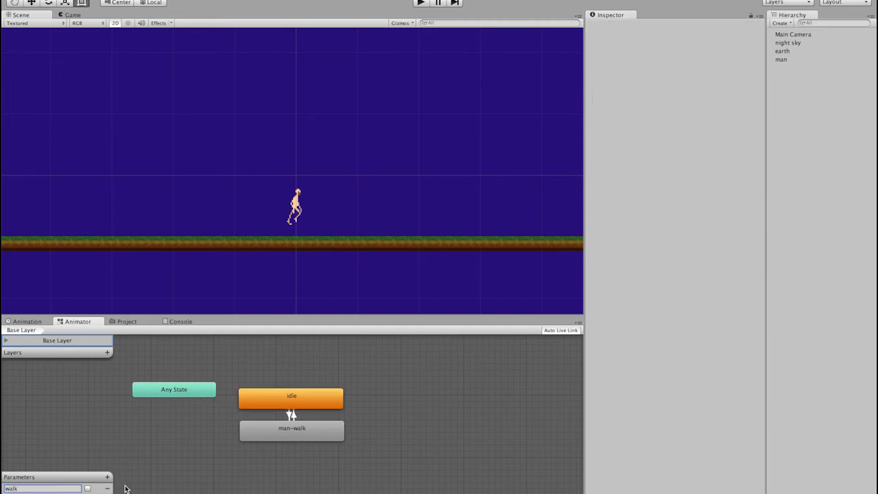
left_click(306, 406)
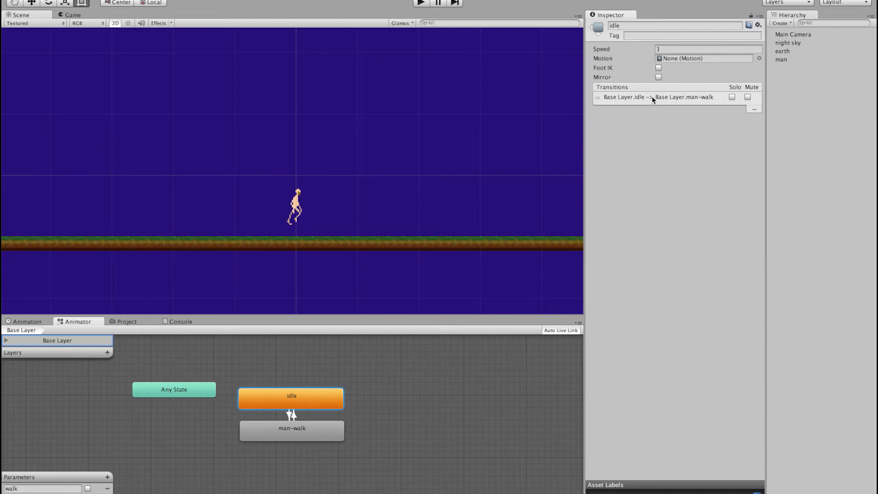
left_click(291, 415)
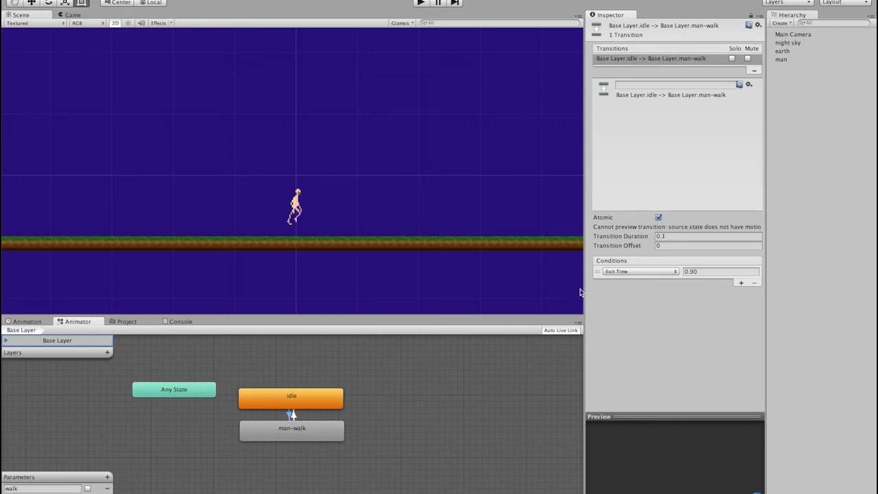
- Replace the Exit Time condition with walk true, then select the man-walk-to-idle transition
left_click(741, 283)
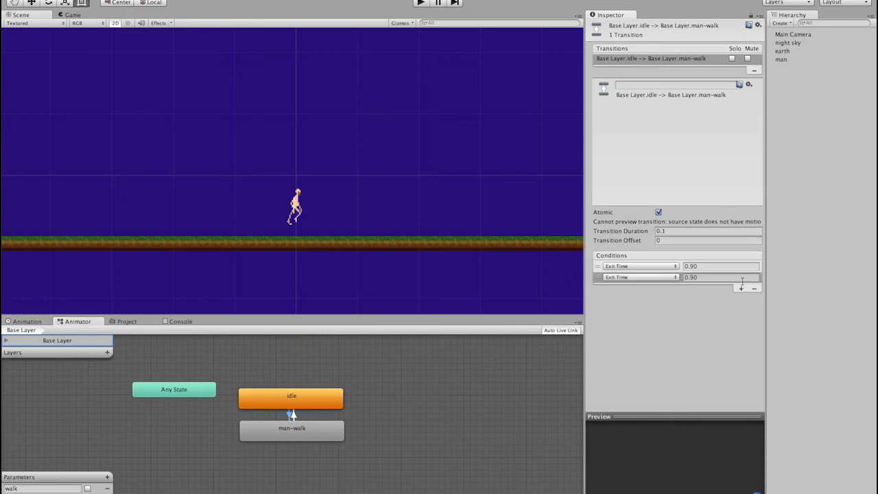
left_click(626, 276)
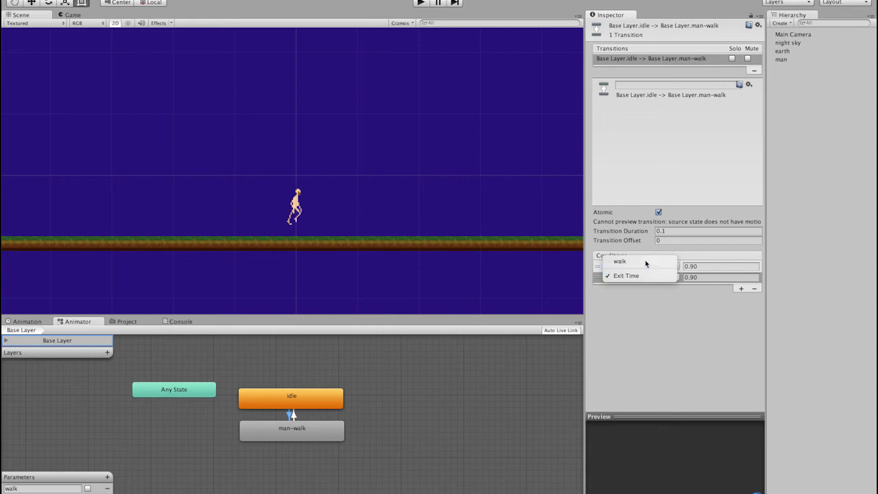
left_click(620, 261)
left_click(661, 266)
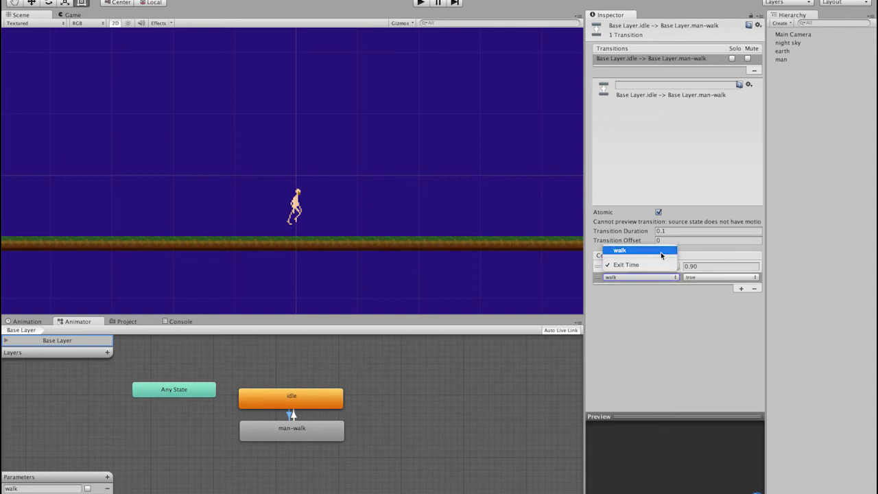
left_click(661, 252)
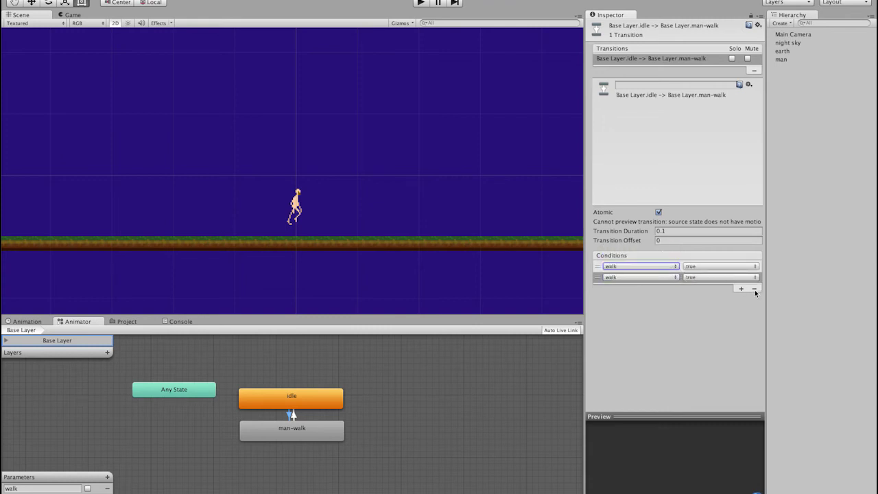
left_click(755, 288)
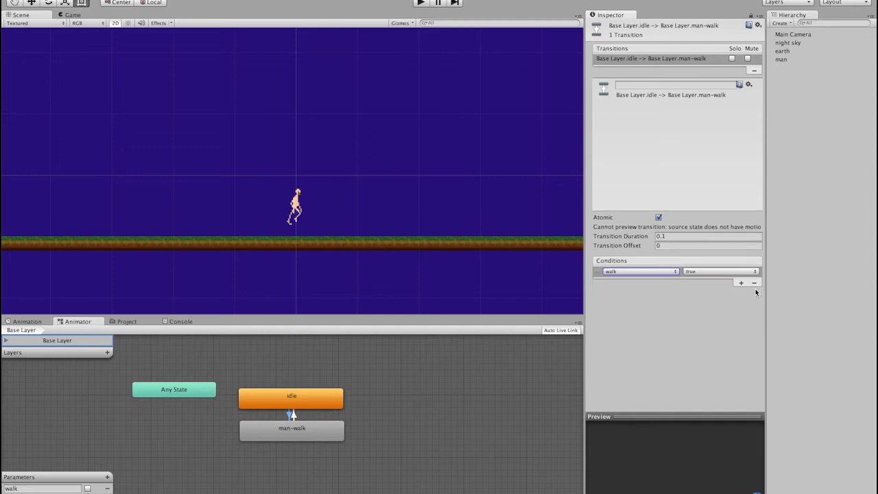
left_click(293, 415)
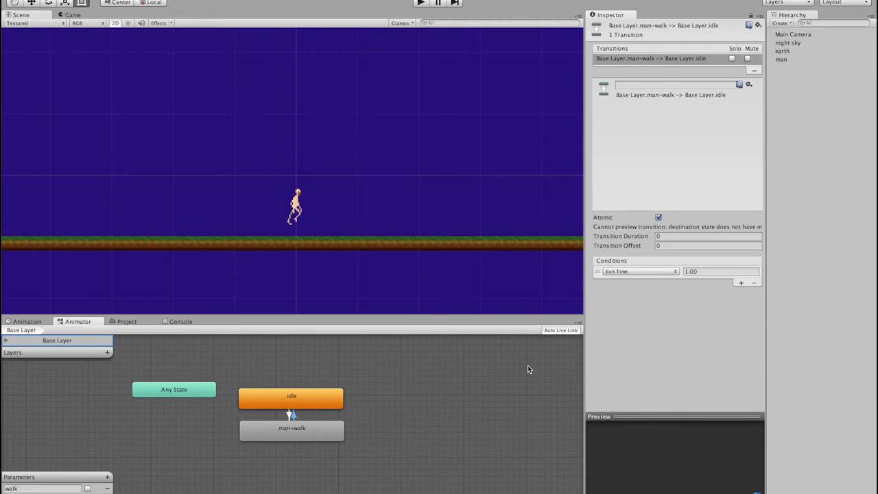
- Make the man-walk-to-idle transition's condition require walk to be false
left_click(631, 271)
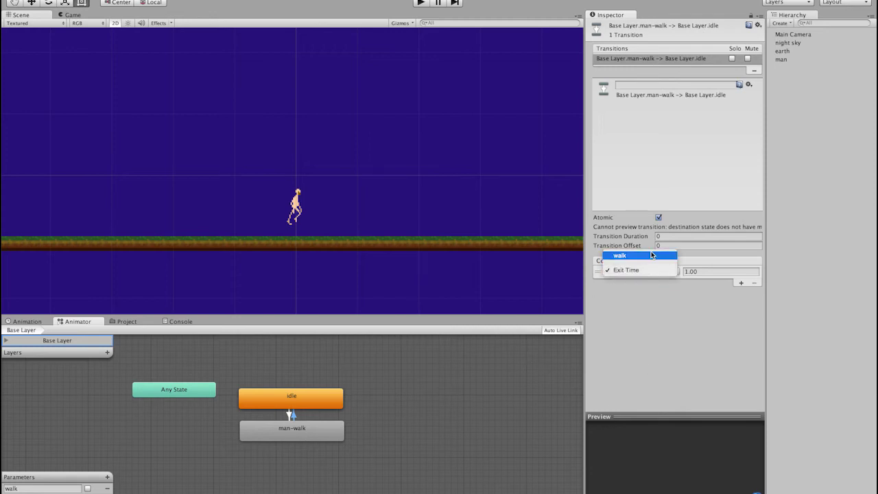
left_click(651, 253)
left_click(715, 272)
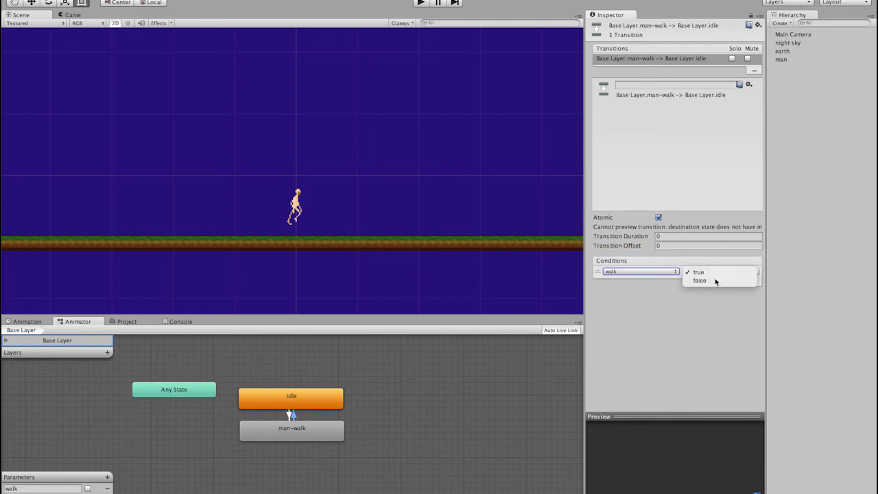
left_click(713, 279)
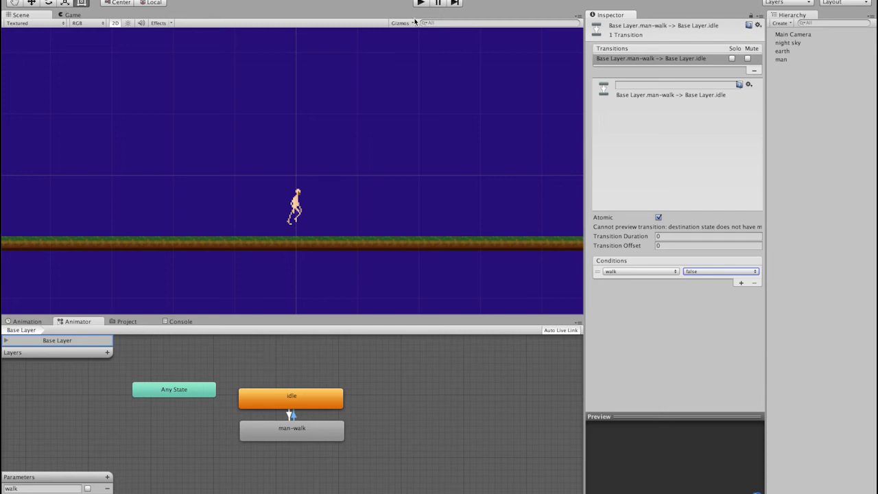
- Start play mode to test the idle animation
right_click(295, 409)
left_click(291, 412)
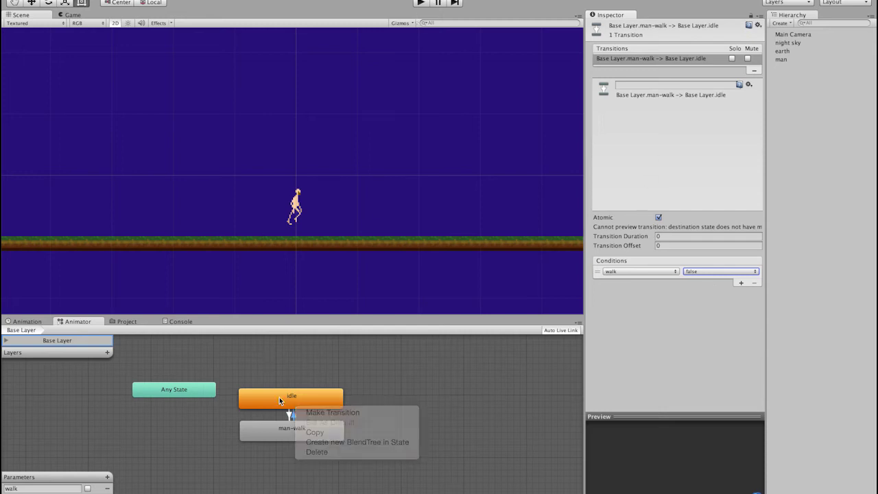
left_click(422, 3)
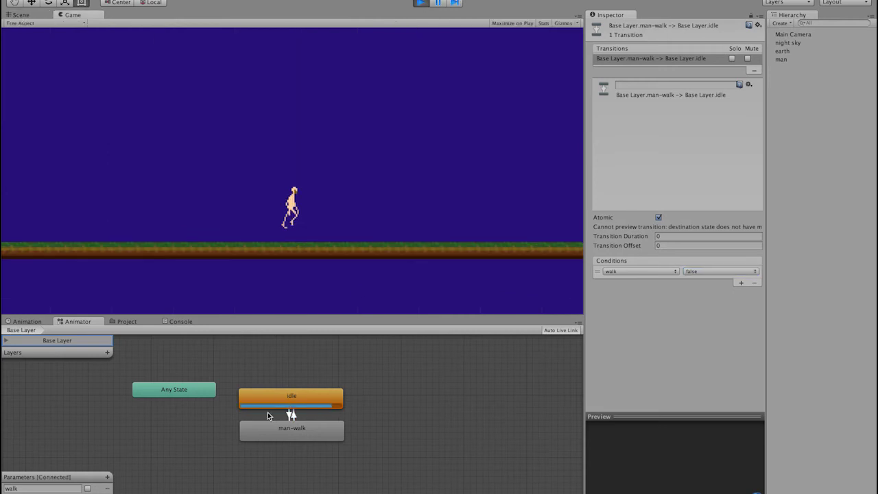
- Tick and then untick the walk parameter during play, then stop the game
left_click(87, 488)
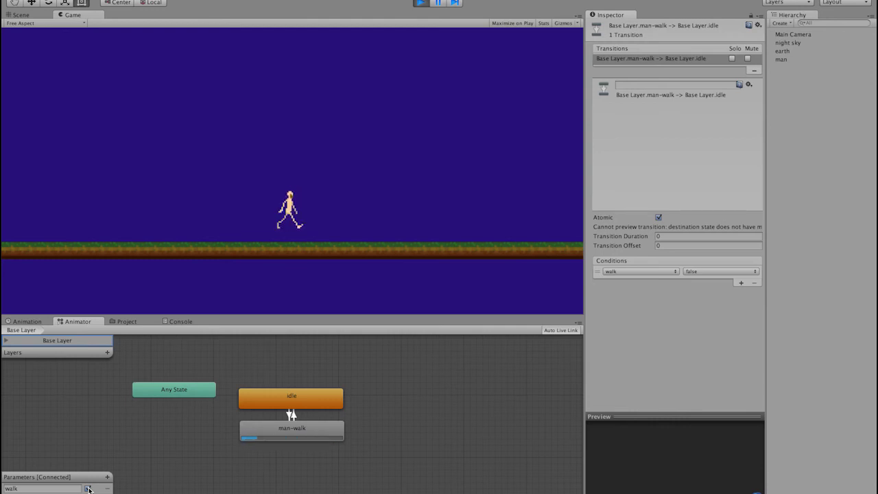
left_click(88, 489)
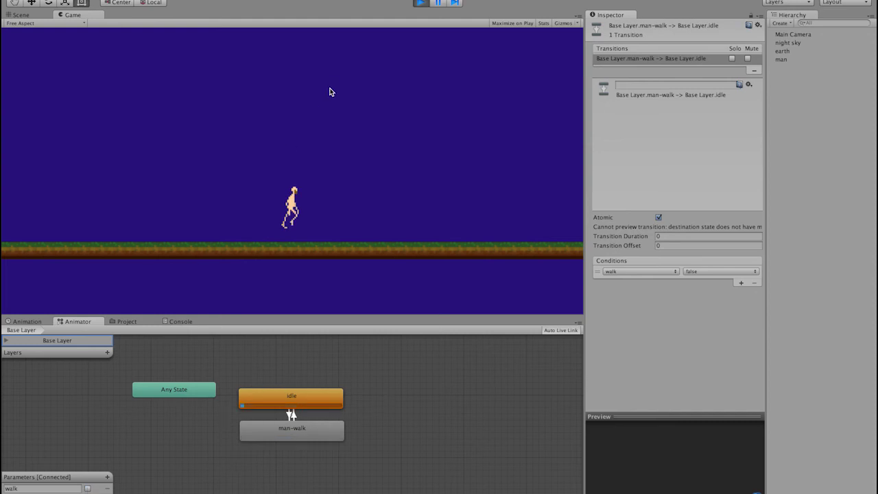
left_click(420, 2)
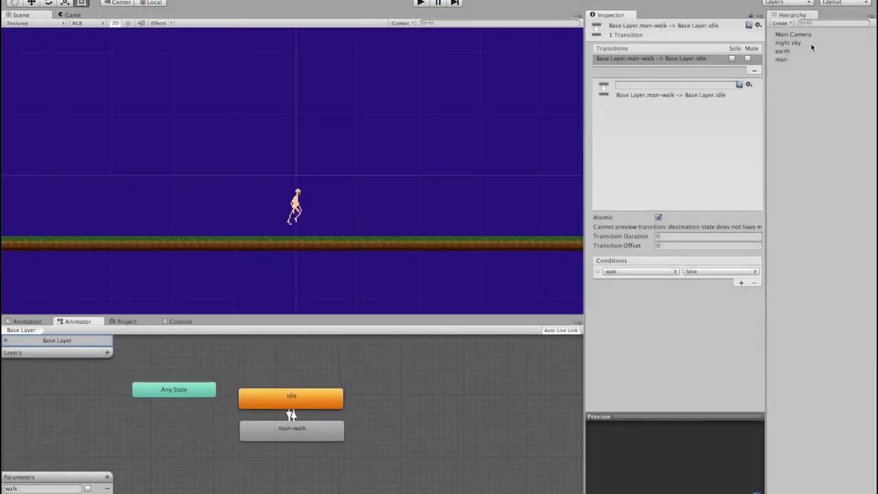
- Inspect the night sky, earth and Main Camera objects, ending with the man selected
left_click(788, 43)
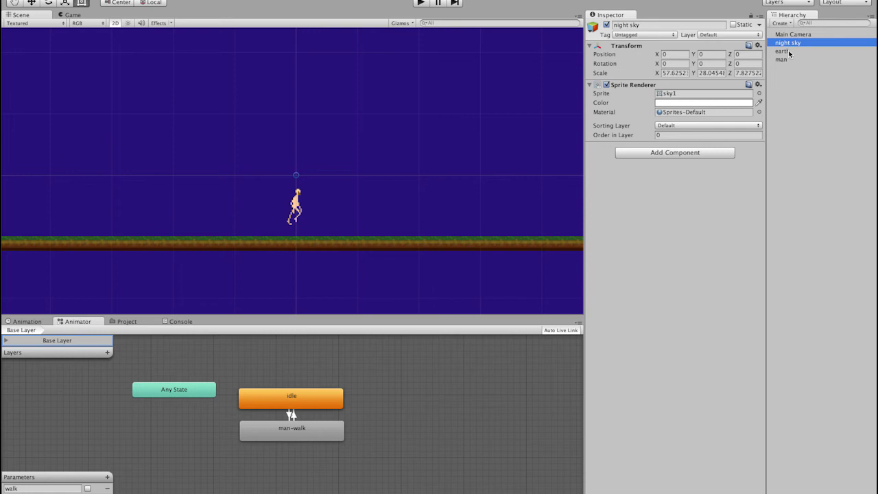
left_click(790, 51)
left_click(794, 41)
left_click(795, 34)
left_click(790, 59)
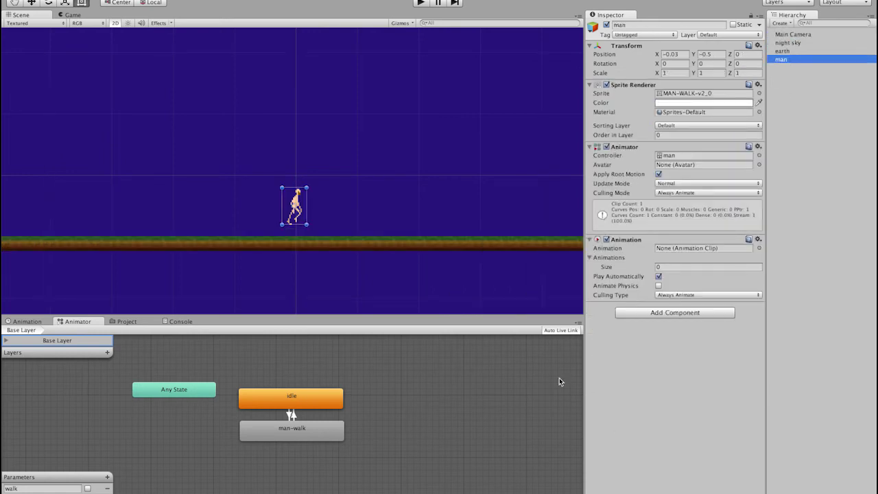
- Add a new C# script component named animateMan to the man
left_click(673, 312)
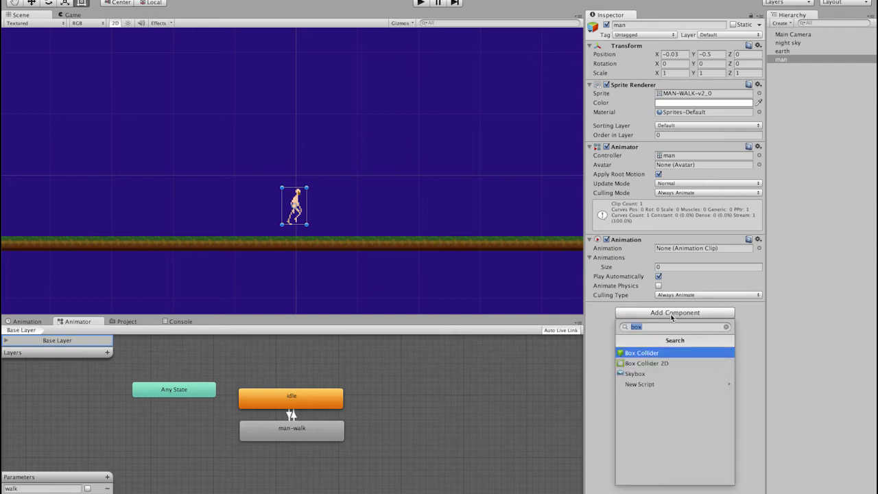
left_click(656, 385)
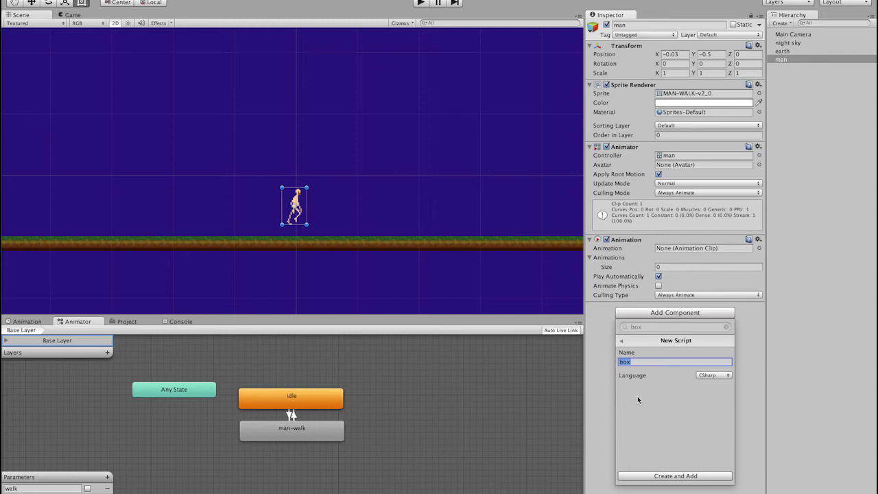
type("animateMan")
left_click(661, 475)
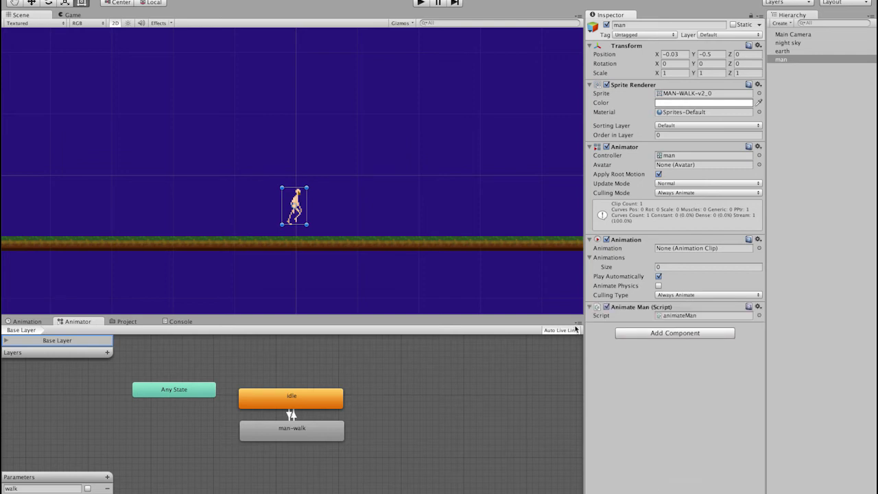
- Open the animateMan script in MonoDevelop with the cursor inside Start
double_click(680, 316)
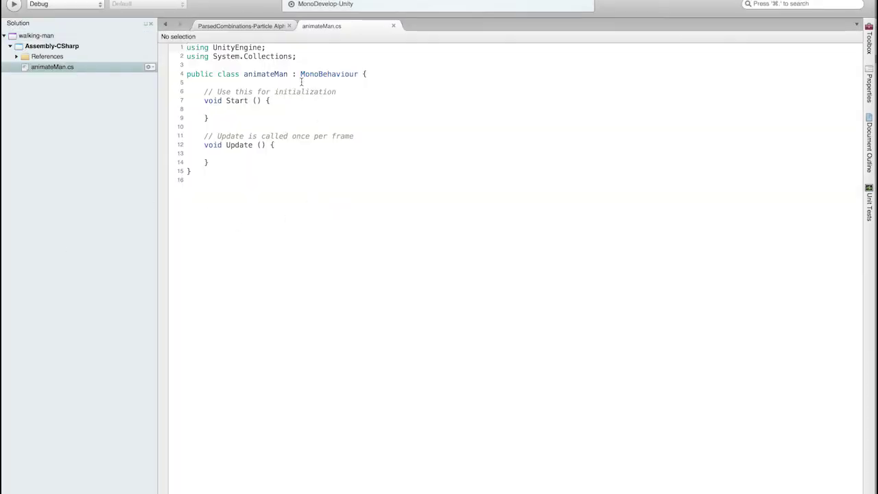
left_click(250, 122)
left_click(274, 110)
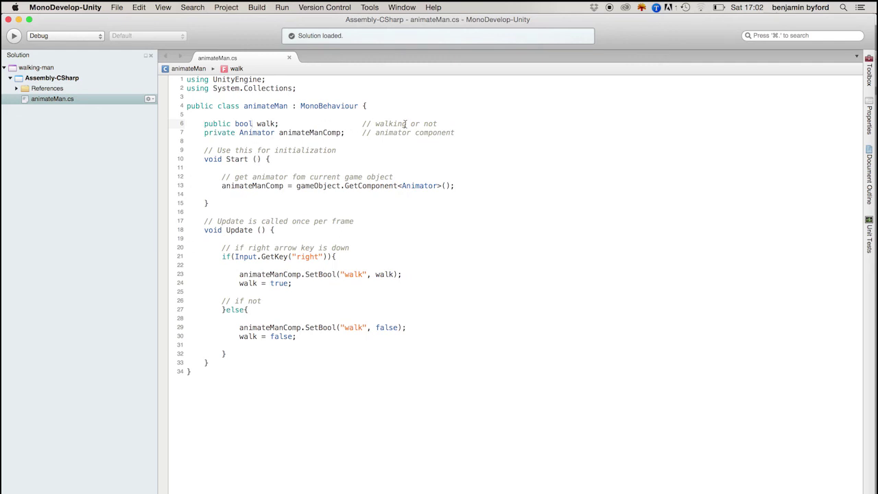
- Review the walk bool, the Animator field animateManComp and its GetComponent assignment
double_click(265, 123)
double_click(236, 178)
double_click(248, 186)
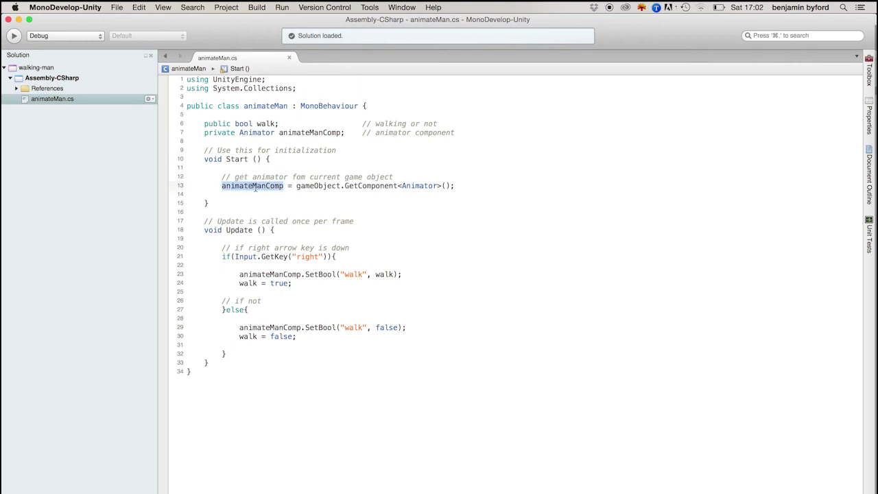
double_click(306, 133)
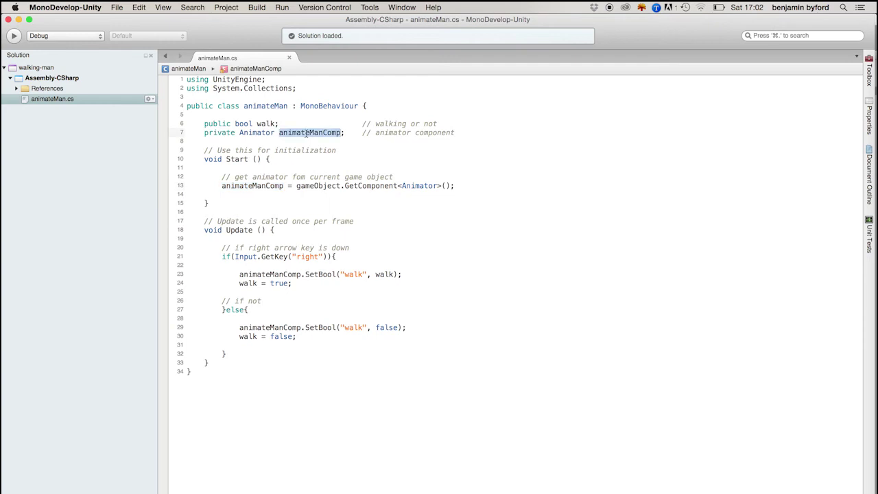
double_click(264, 185)
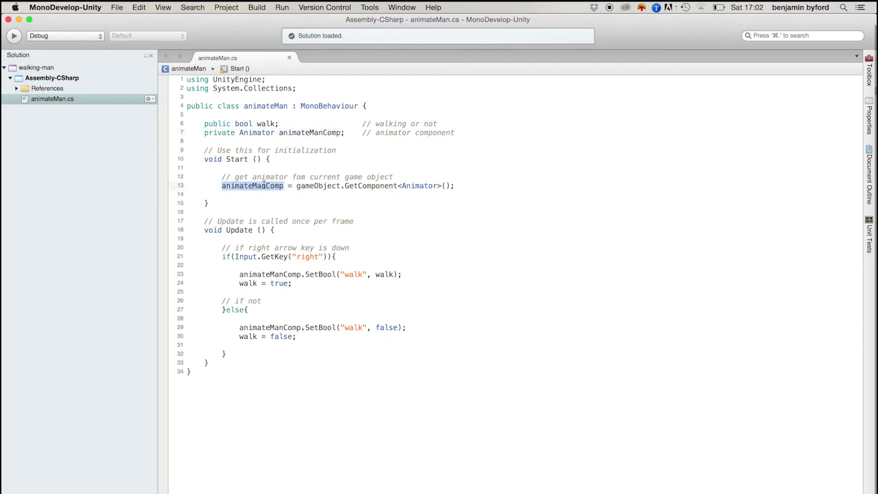
double_click(412, 186)
double_click(257, 132)
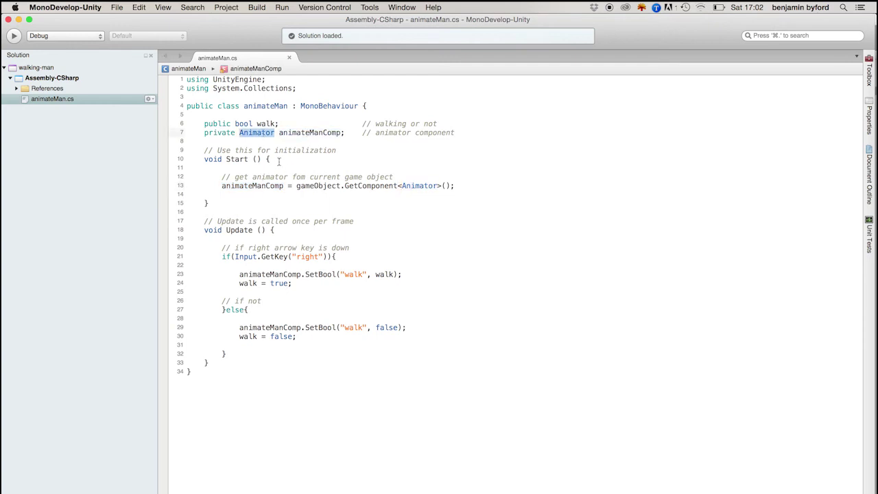
- Review the Update logic setting walk from the right-arrow key, including the else block
left_click(257, 230)
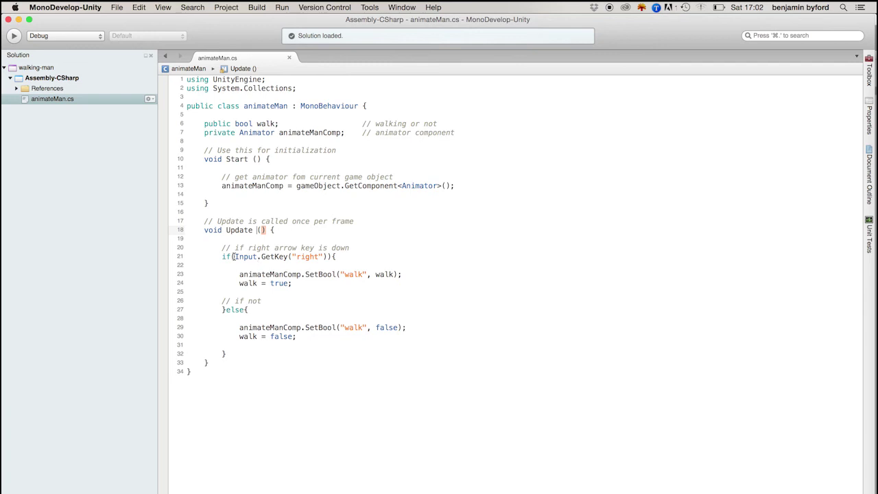
left_click(224, 314)
left_click(259, 311)
key("super+Tab")
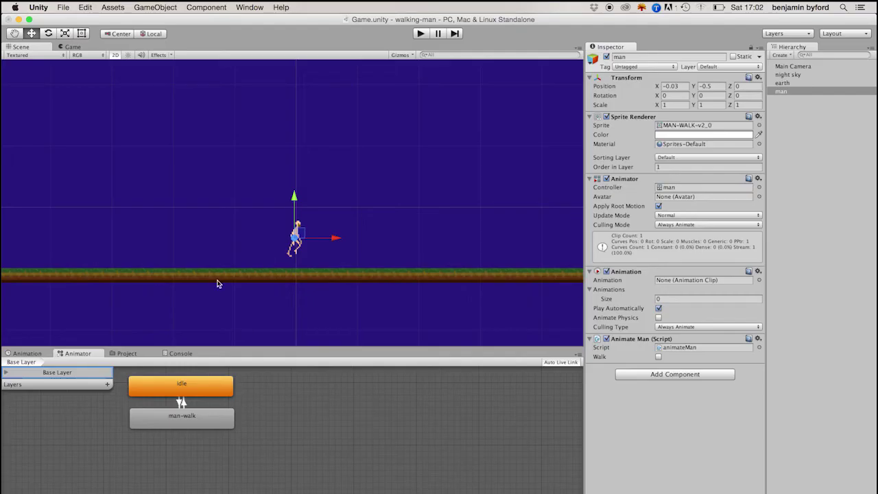
left_click(420, 34)
key("Right")
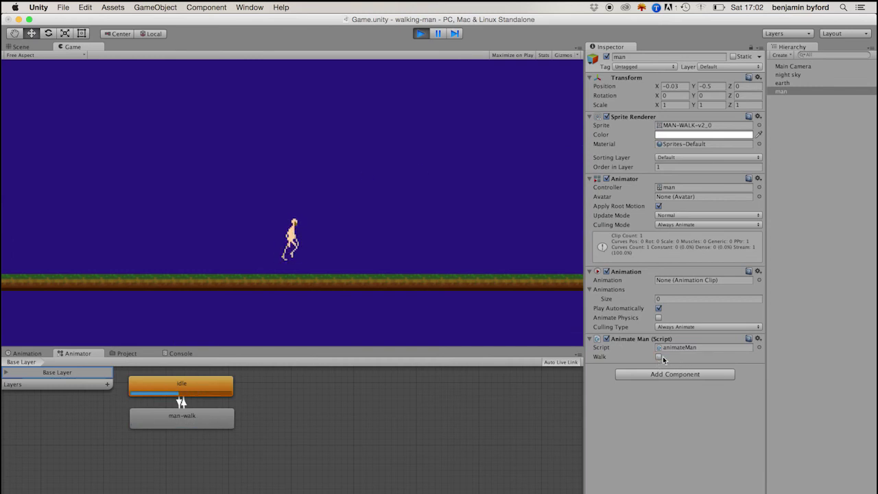
key("Right")
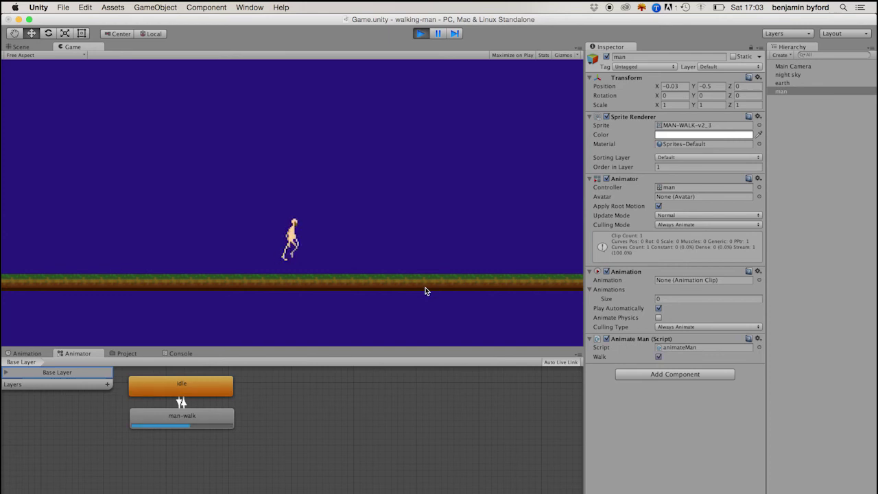
left_click(419, 37)
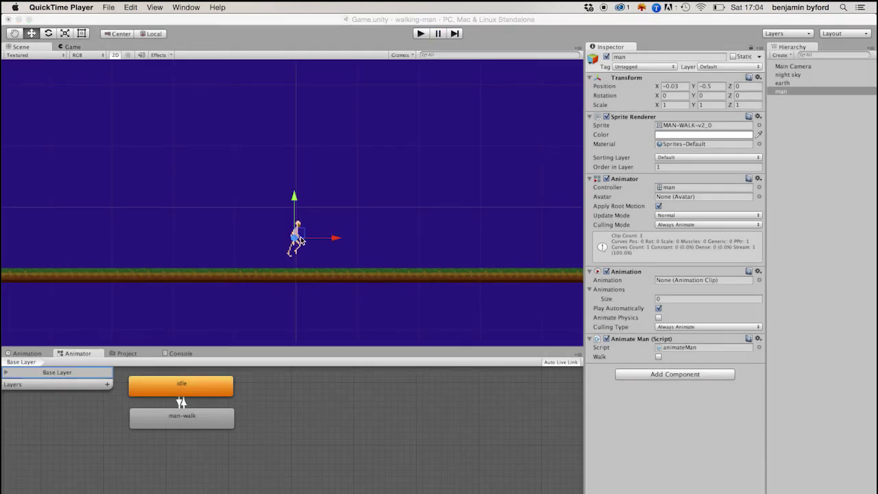
- Add a Physics 2D Box Collider 2D component to the man
left_click(289, 263)
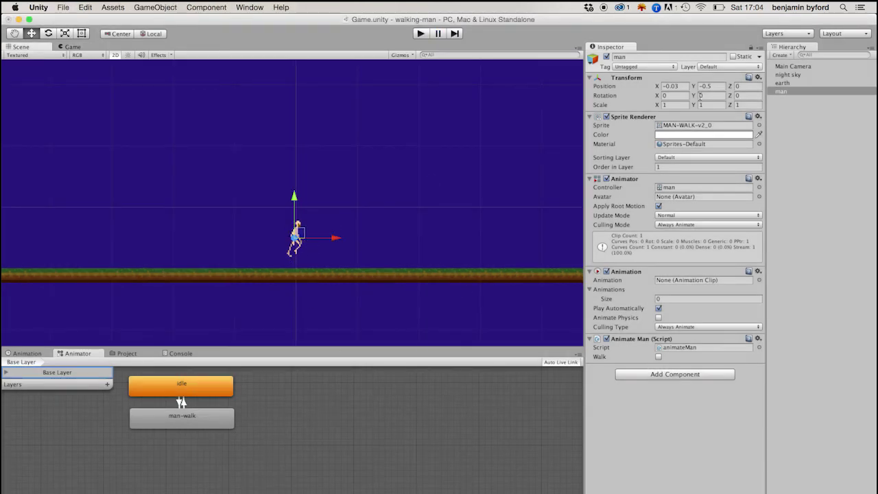
left_click(777, 91)
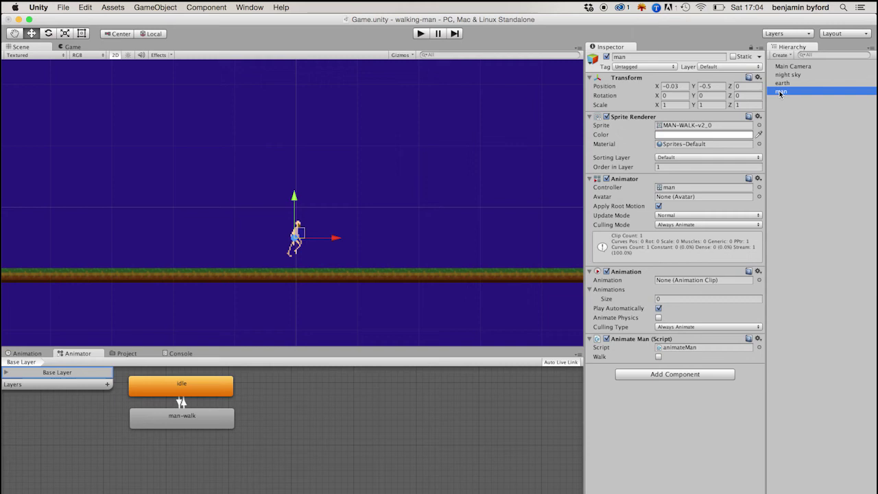
left_click(658, 375)
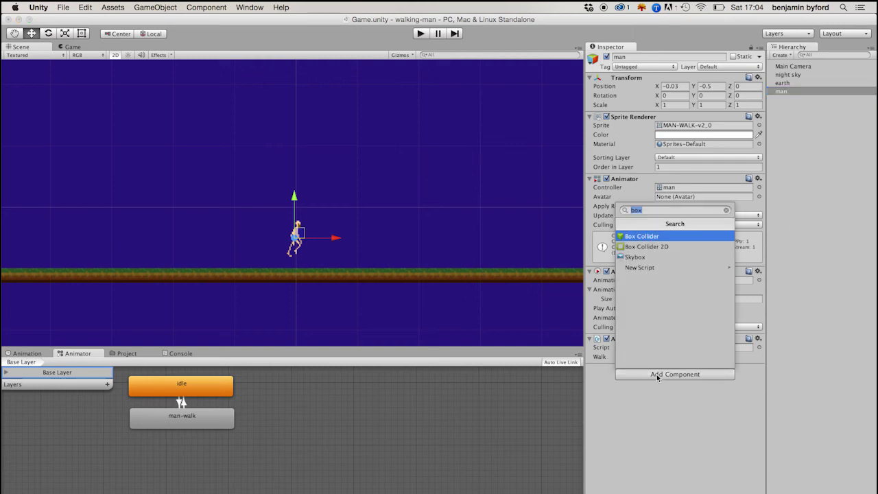
key("BackSpace")
type("box")
key("BackSpace")
key("BackSpace")
key("BackSpace")
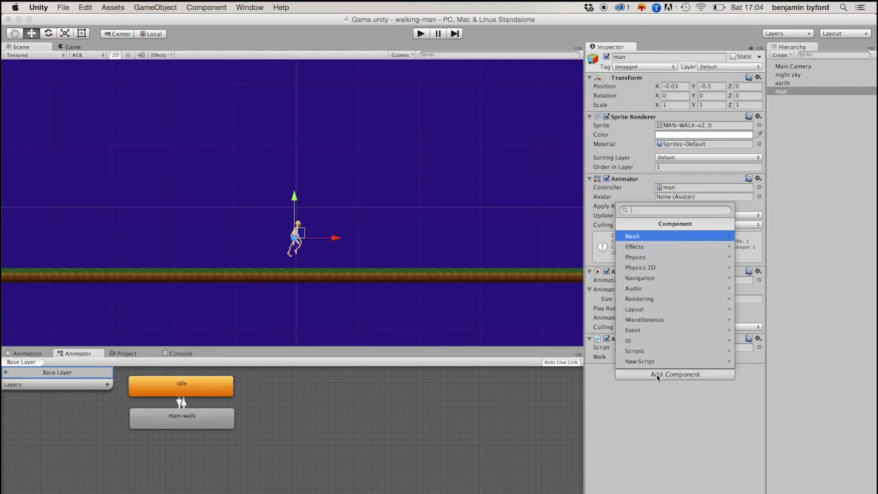
left_click(656, 267)
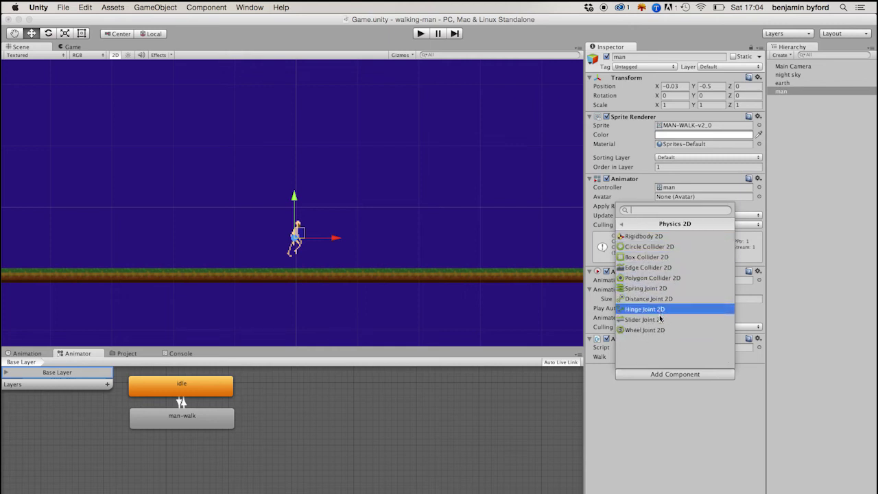
left_click(662, 257)
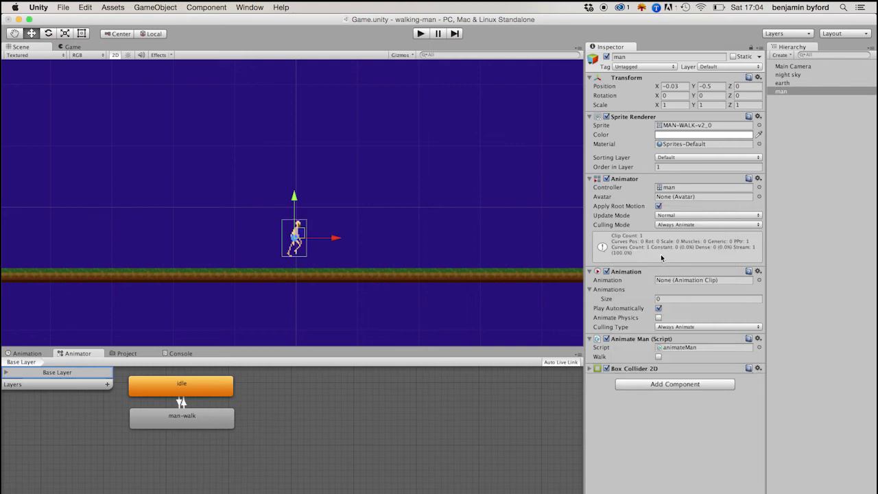
- Narrow the collider to about 0.349 × 0.6 by dragging its left edge inward
left_click(590, 369)
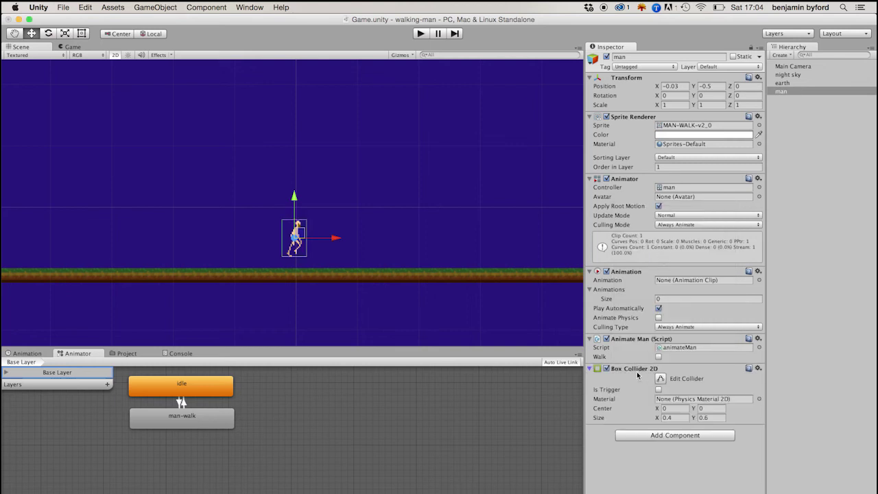
left_click(660, 379)
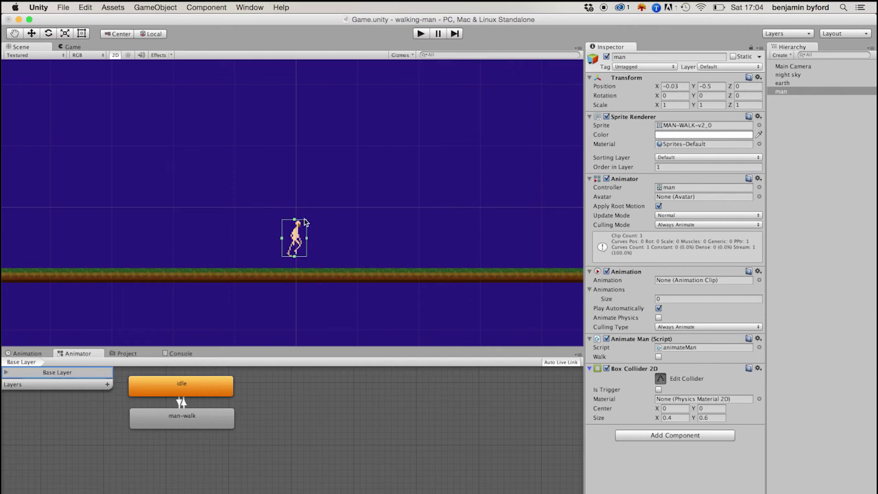
left_click_drag(282, 239, 305, 242)
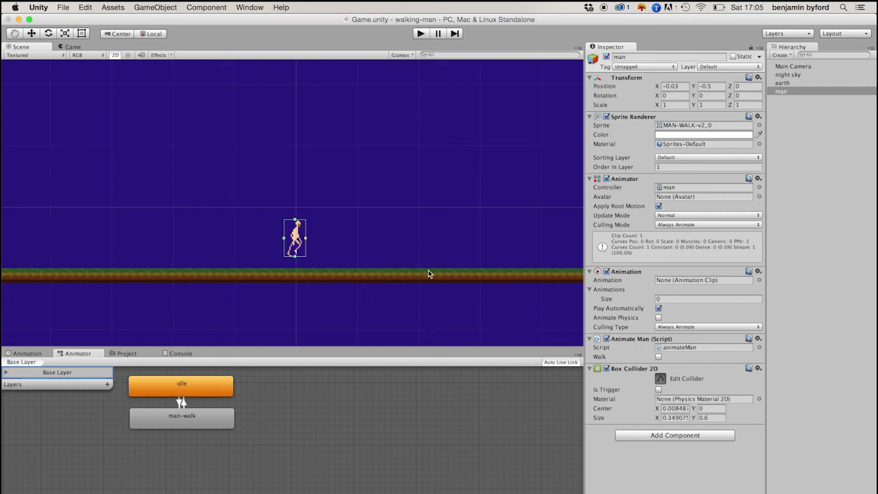
- Add a Rigidbody 2D to the man, keeping Gravity Scale 1 and Angular Drag 0.05
left_click(669, 436)
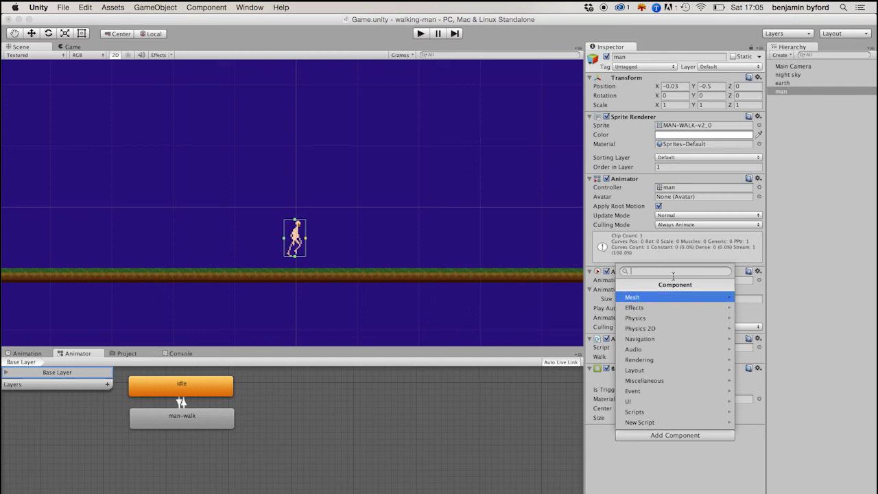
left_click(669, 330)
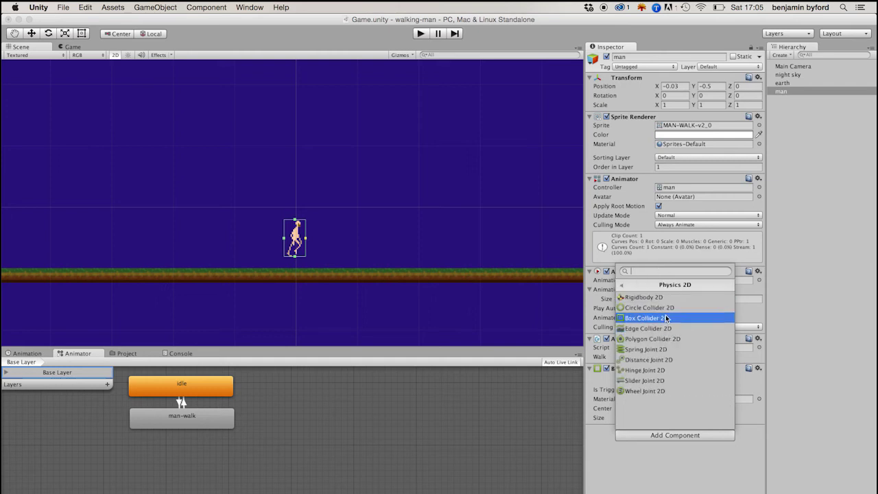
left_click(664, 299)
scroll(614, 407, "down", 1)
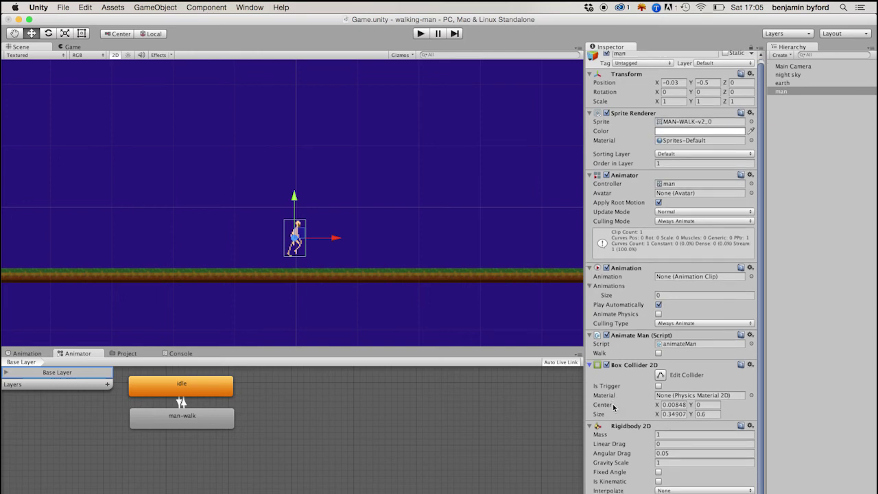
left_click(672, 462)
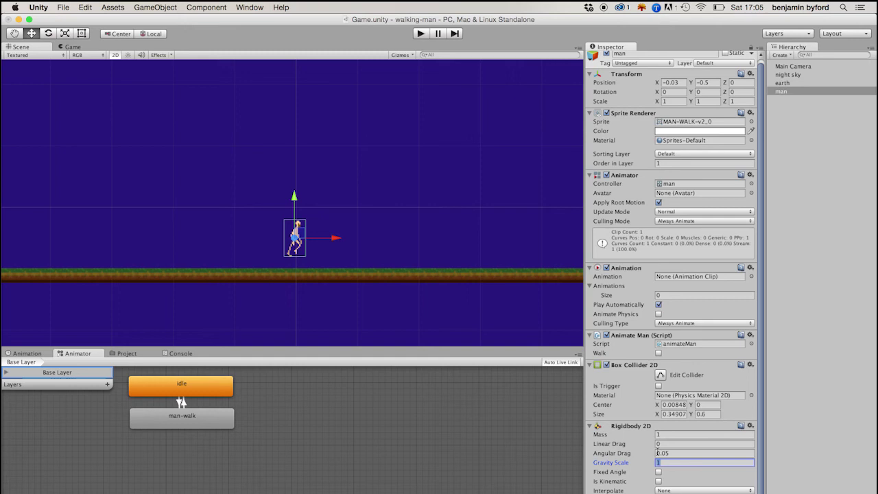
left_click(675, 452)
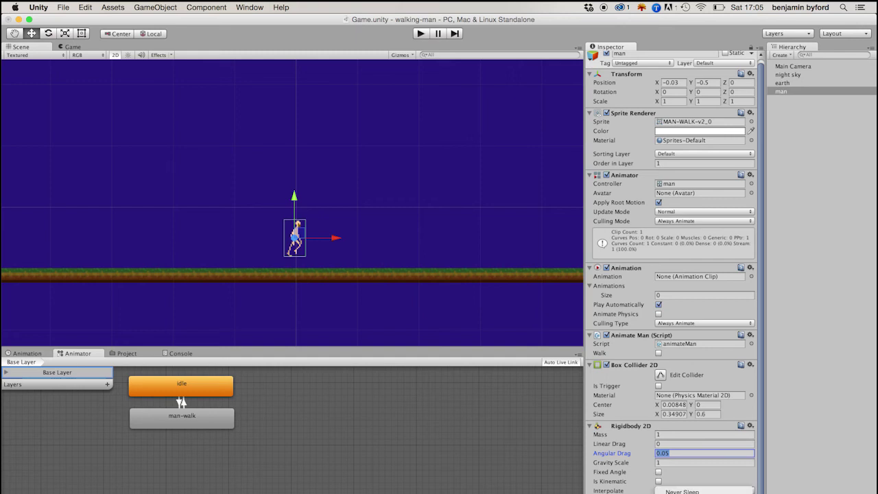
key("Escape")
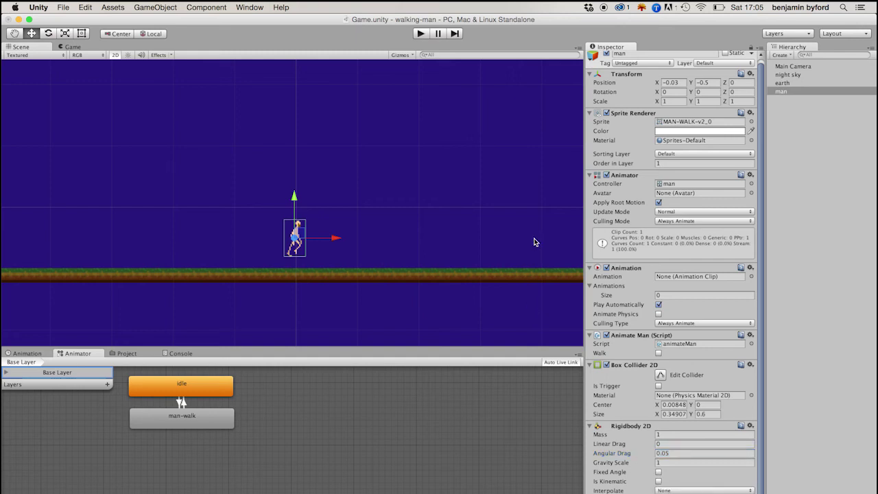
left_click(420, 34)
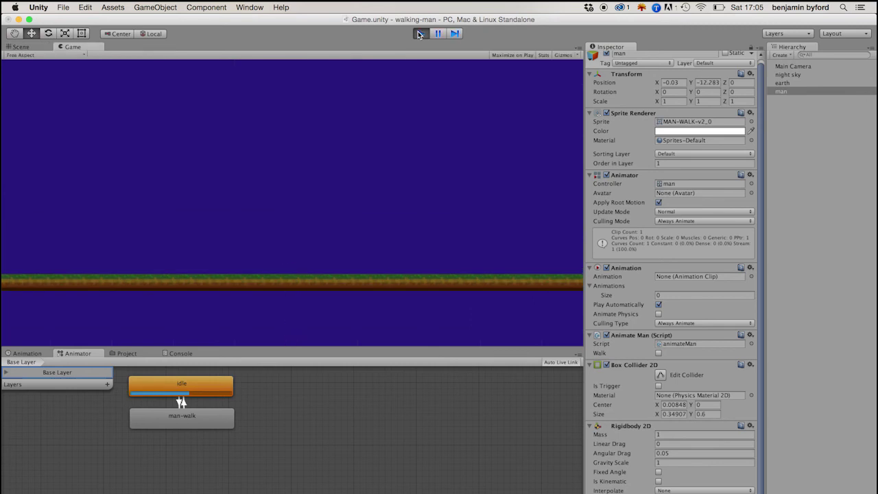
left_click(420, 34)
left_click(420, 34)
left_click(420, 34)
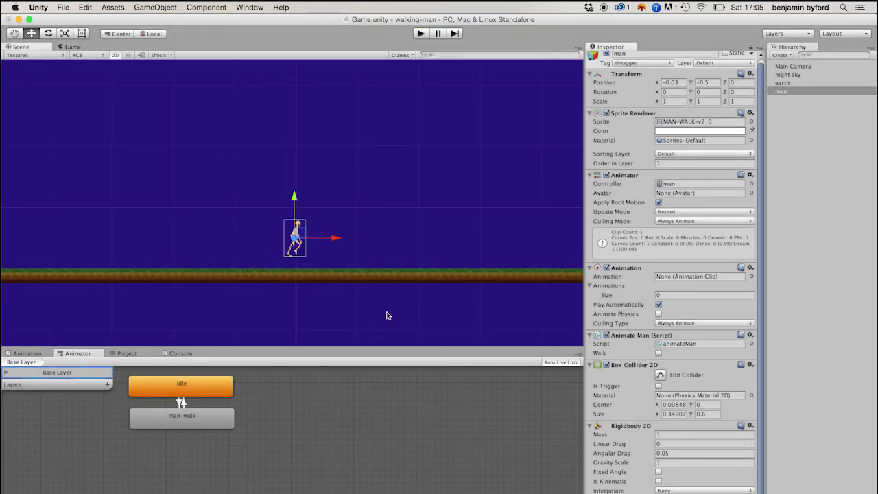
left_click(797, 121)
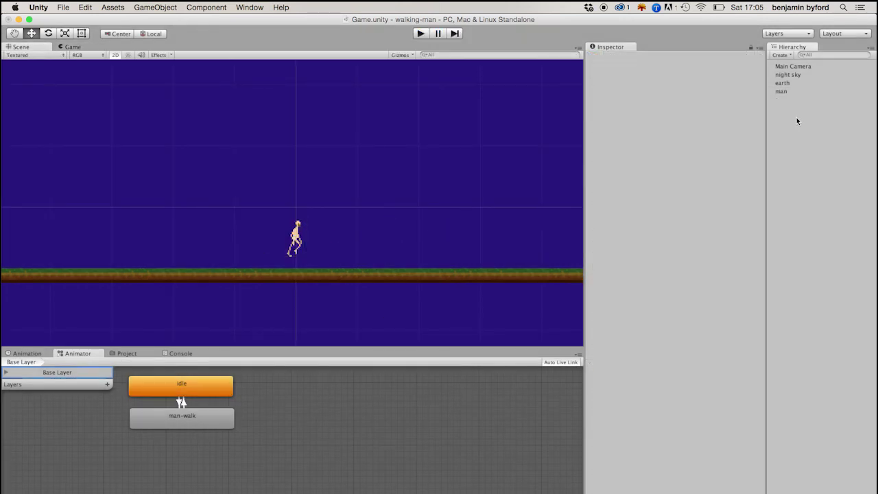
left_click(784, 83)
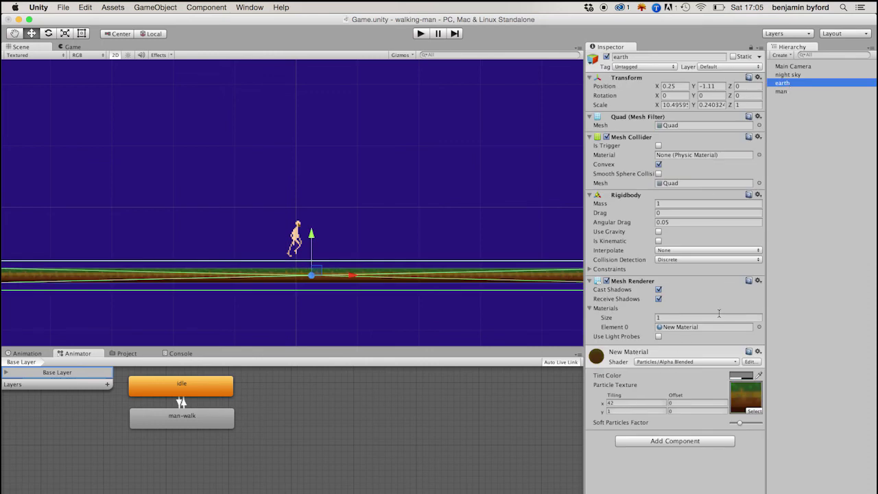
- Create a new 2D Sprite object from the Hierarchy
left_click(819, 122)
right_click(806, 121)
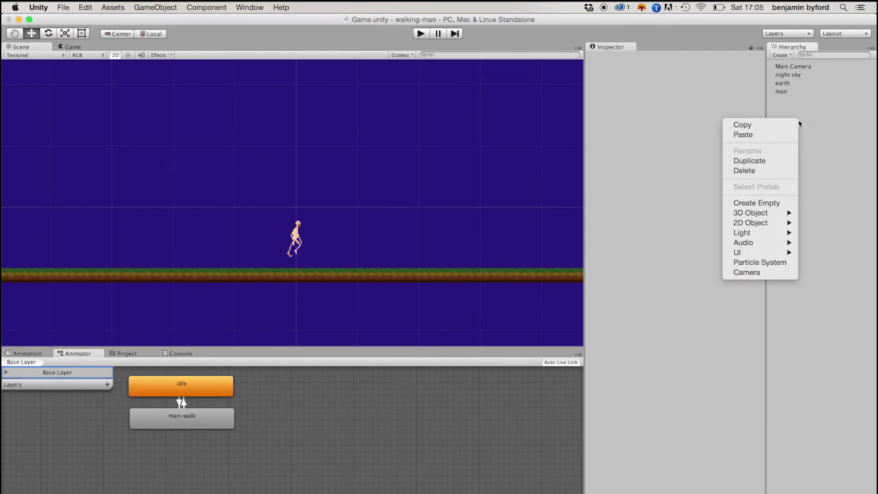
mouse_move(778, 223)
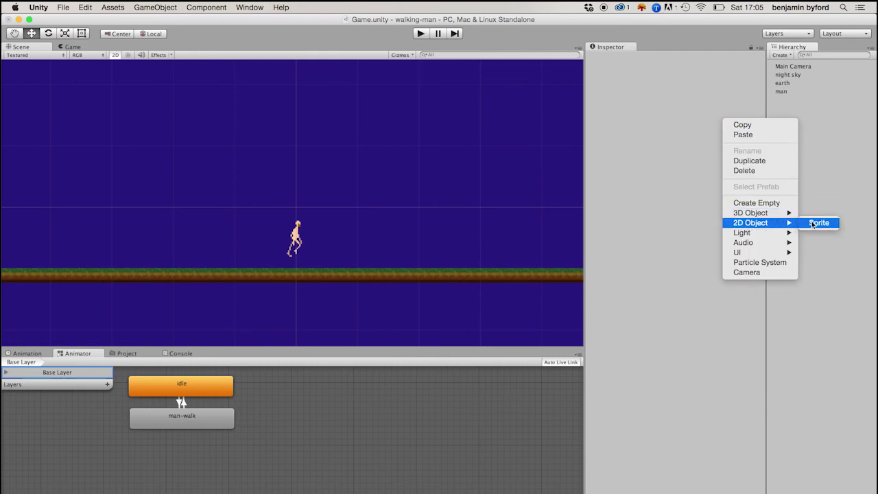
left_click(813, 223)
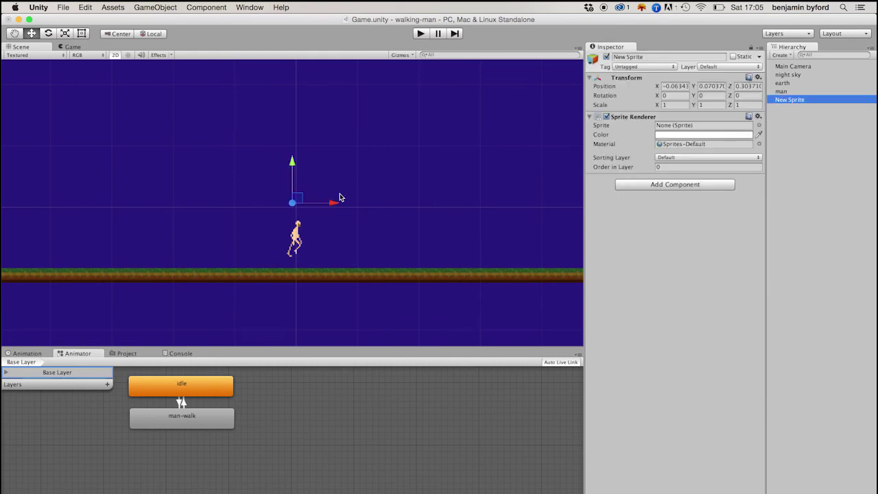
- Assign the Background image as the New Sprite's sprite
left_click(760, 125)
scroll(505, 288, "down", 2)
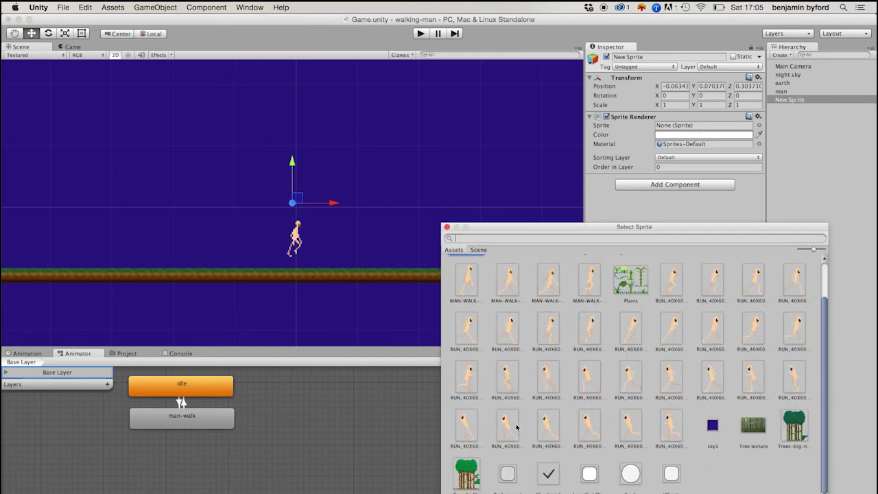
scroll(503, 450, "up", 2)
scroll(638, 331, "down", 2)
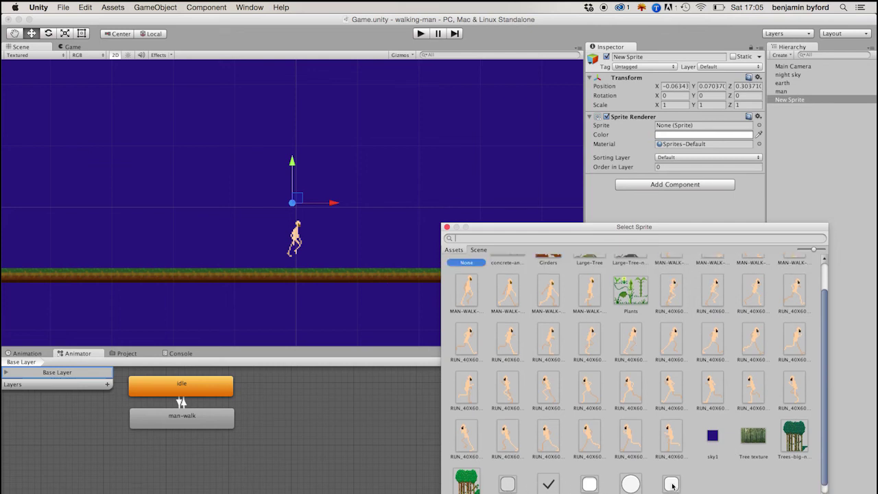
scroll(671, 481, "up", 2)
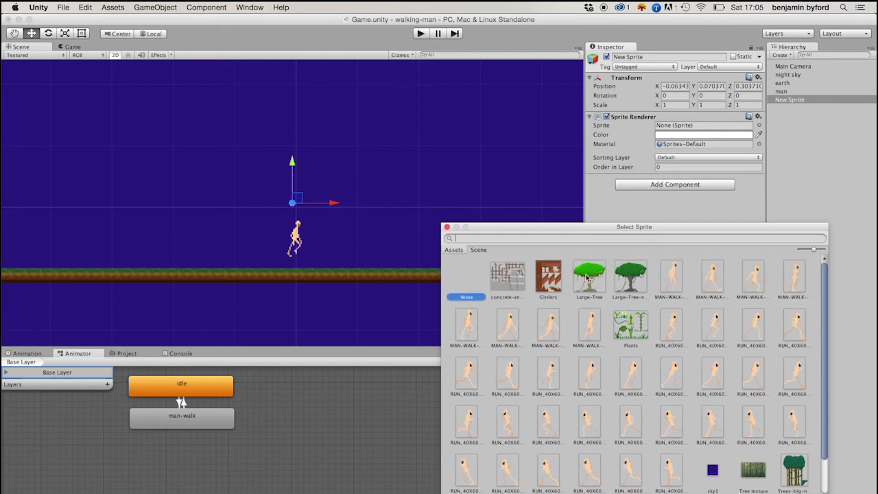
scroll(591, 289, "down", 2)
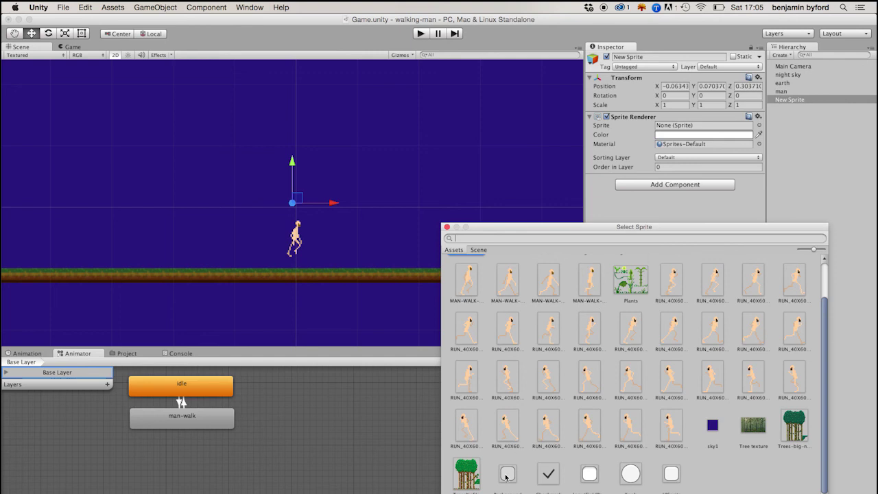
double_click(507, 478)
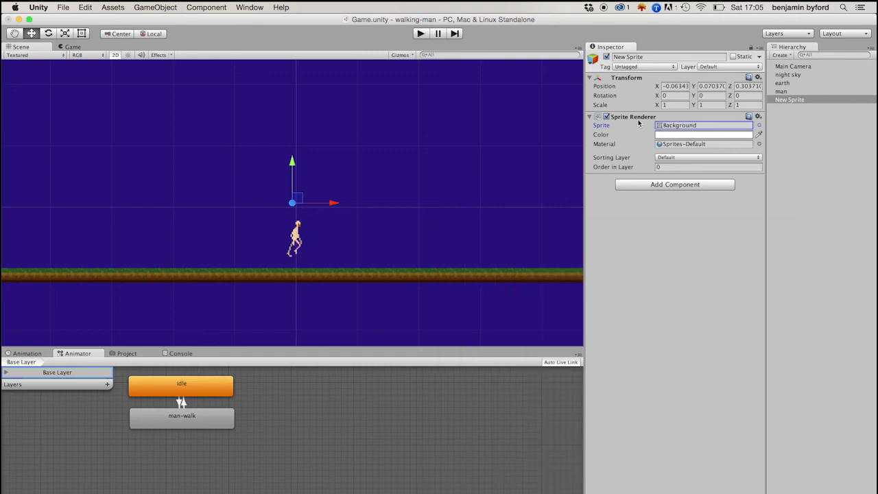
- Set the sprite's scale to 10 and its Order in Layer to 1
left_click(675, 104)
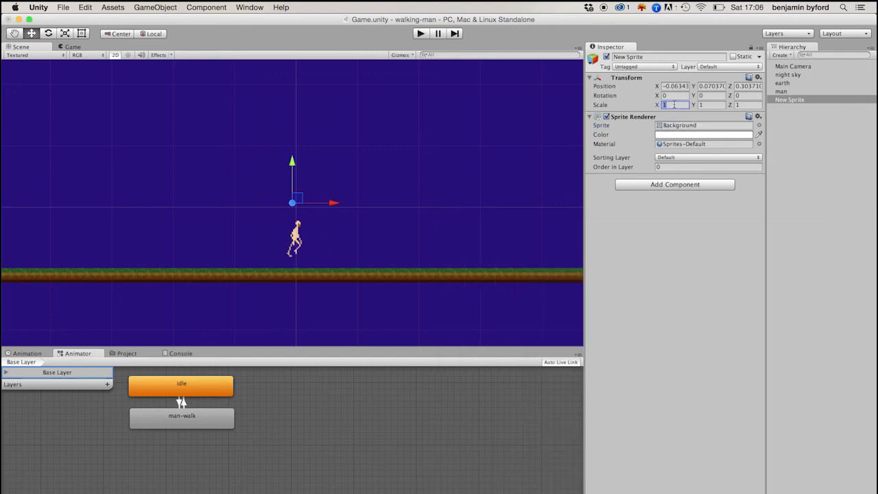
type("10")
key("Tab")
key("Tab")
type("10")
key("Return")
left_click(672, 167)
type("1")
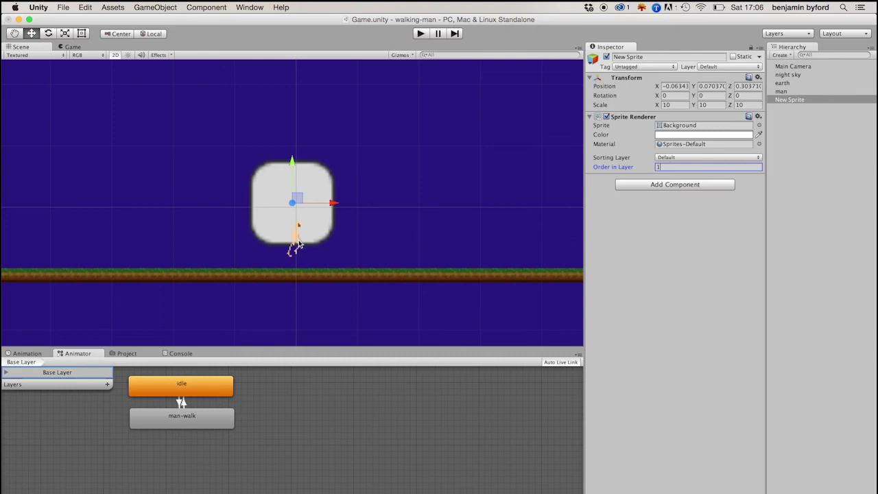
- Move the sprite below the ground and stretch it wide with the Scale tool
left_click_drag(294, 203, 295, 313)
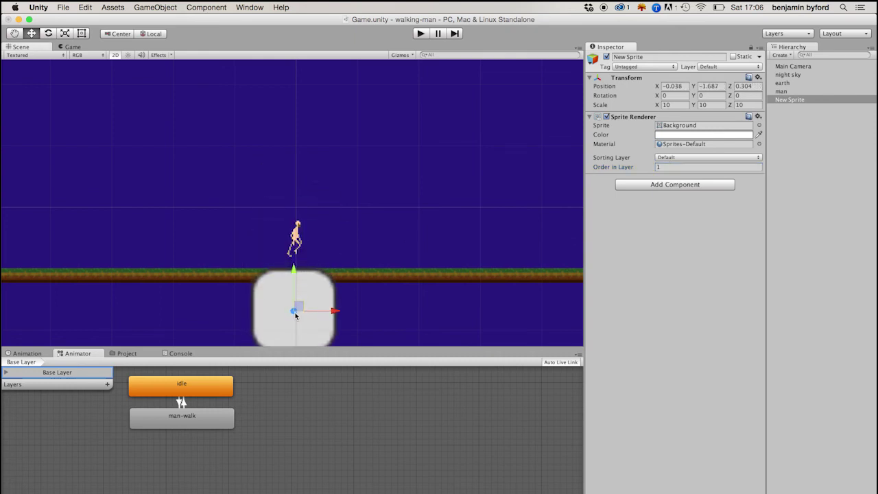
scroll(296, 315, "down", 3)
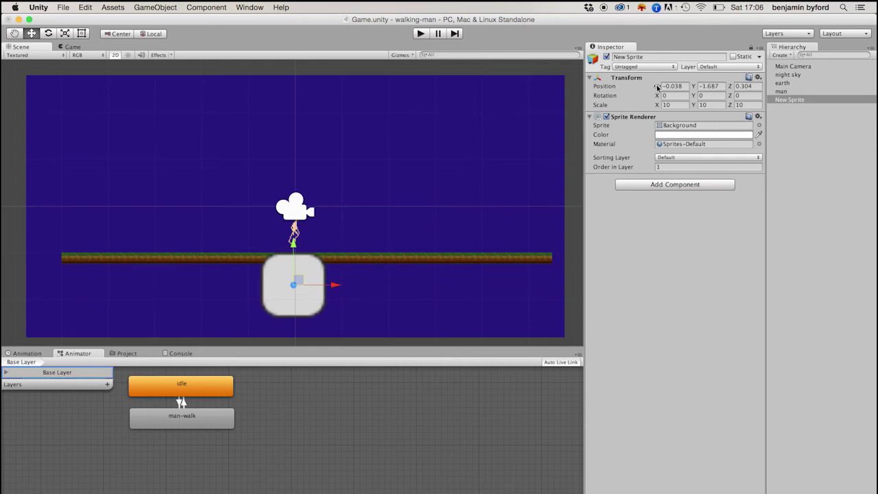
left_click(66, 35)
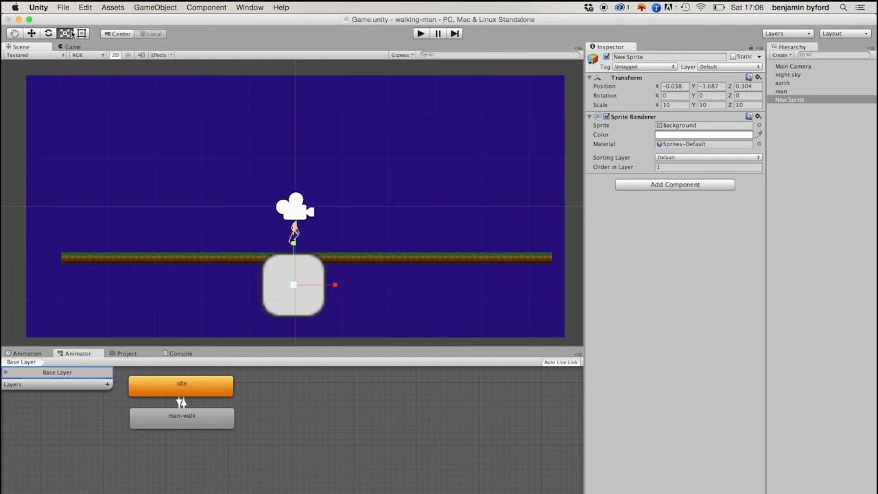
left_click_drag(336, 289, 578, 299)
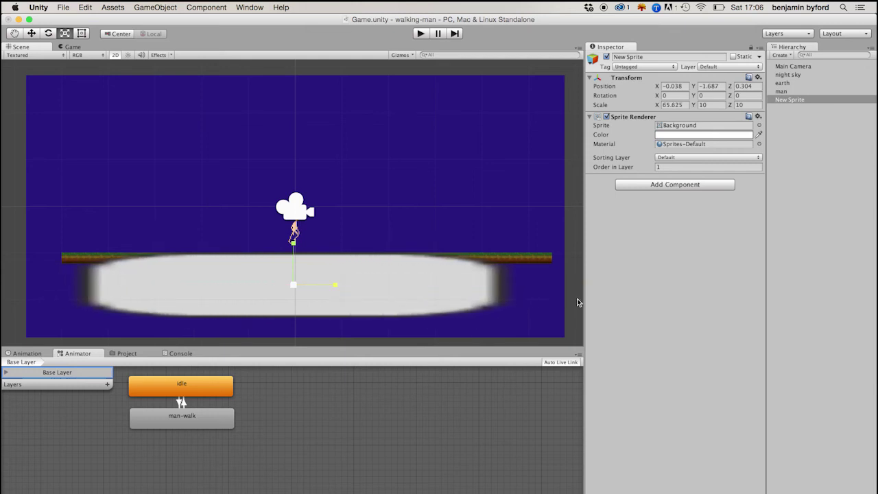
left_click(32, 35)
scroll(379, 282, "up", 1)
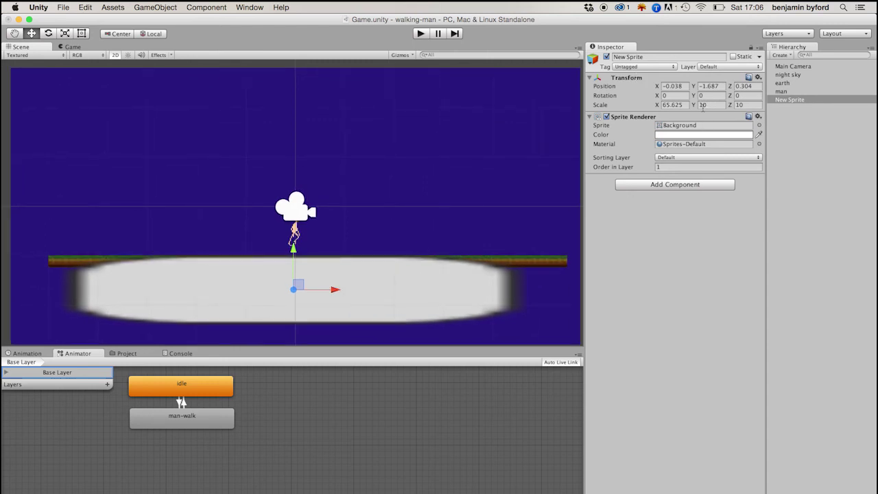
- Set the sprite's X scale to 65 and its Order in Layer back to 0
left_click(673, 105)
type("10")
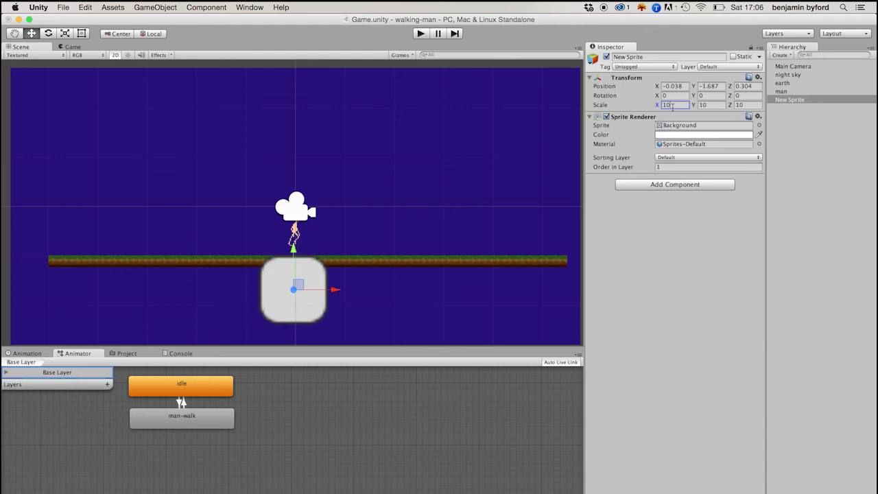
key("BackSpace")
key("BackSpace")
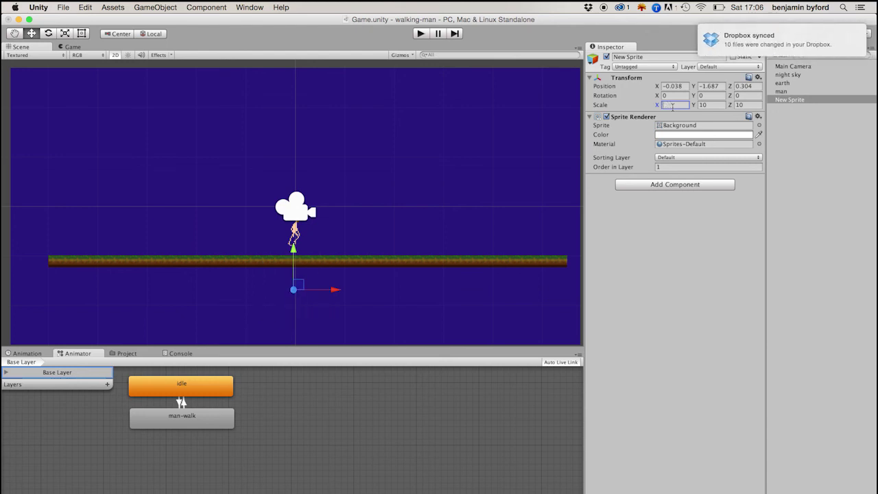
type("65")
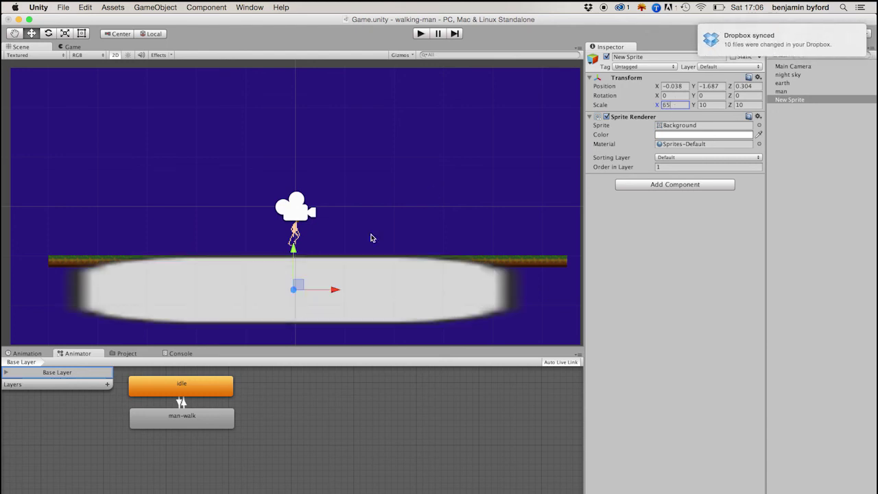
left_click(664, 167)
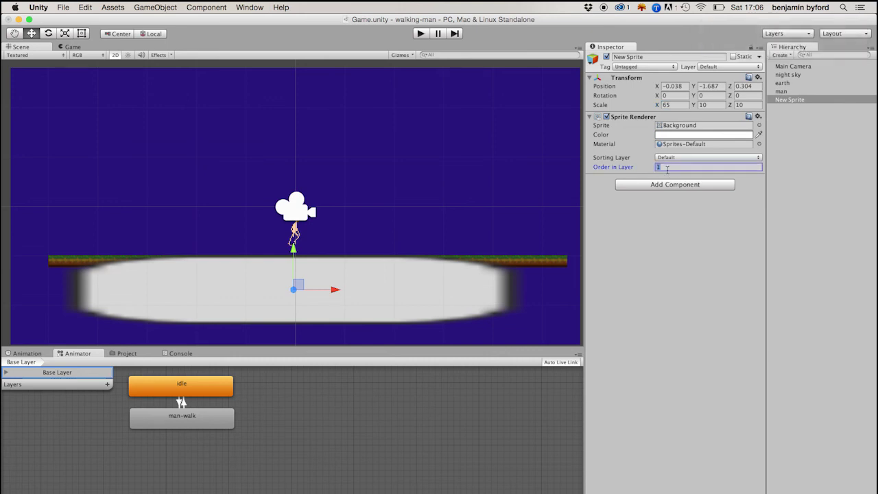
type("0")
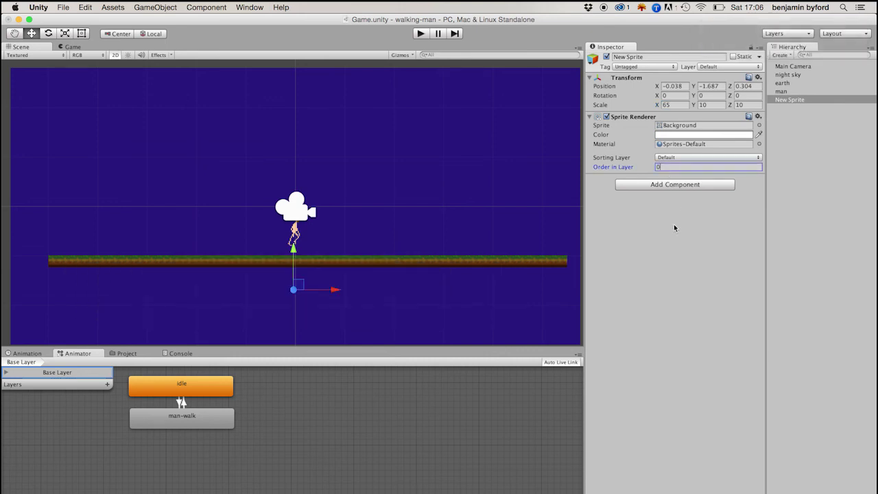
- Add a box collider to the ground sprite by searching 'box'
left_click(680, 273)
left_click(664, 183)
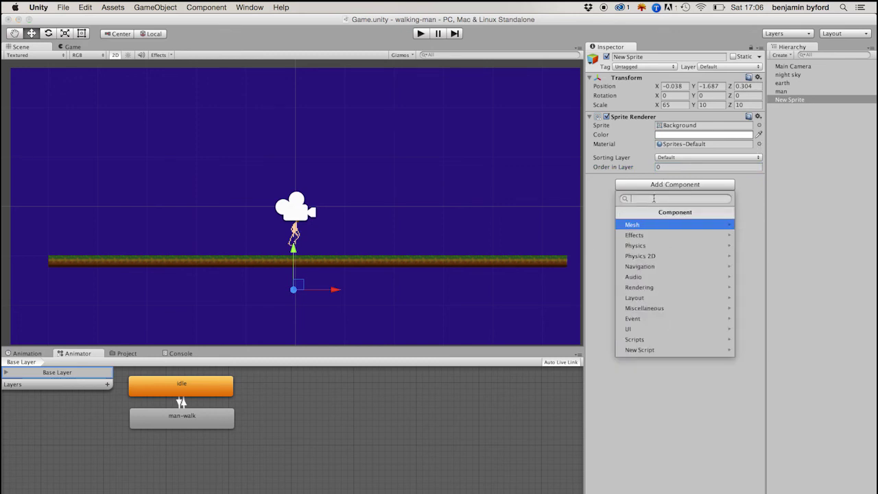
type("box")
key("Return")
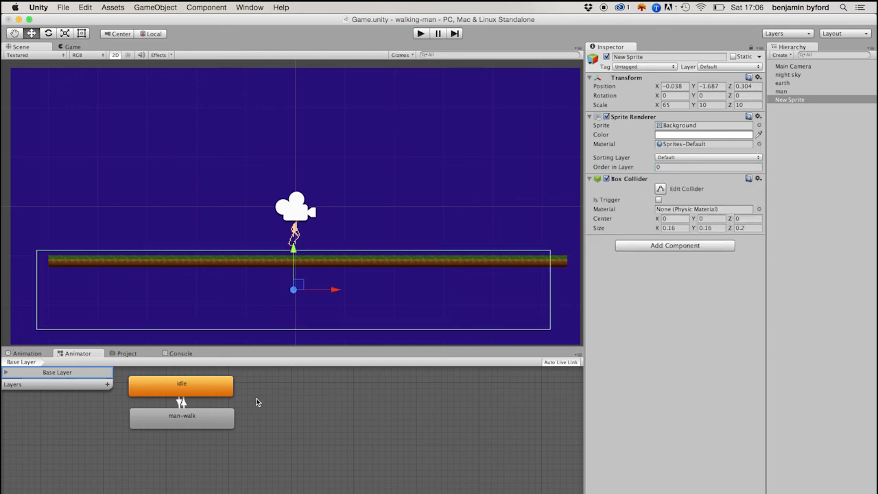
- Fit the ground's Box Collider 2D to its top strip, then run the scene
left_click(295, 296)
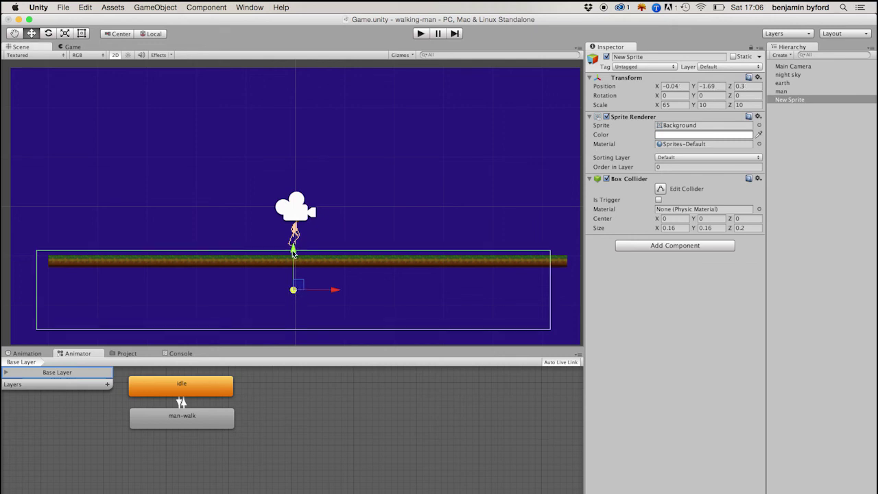
mouse_move(293, 252)
left_mouse_down()
mouse_move(295, 265)
mouse_move(299, 259)
left_mouse_up()
scroll(297, 274, "up", 3)
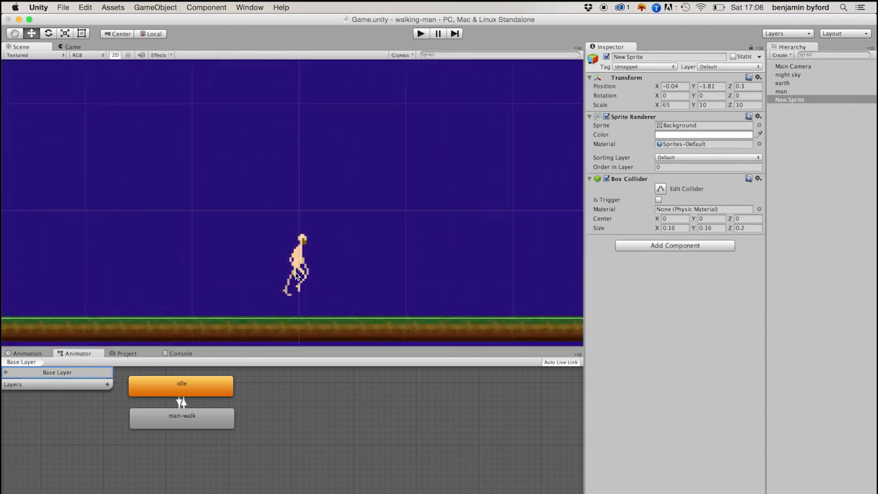
middle_click_drag(297, 274, 303, 213)
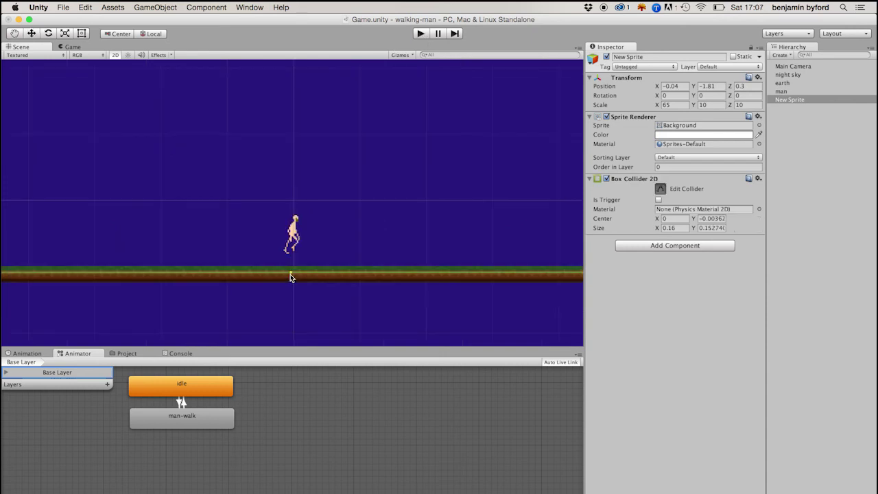
left_click_drag(291, 276, 294, 271, "shift")
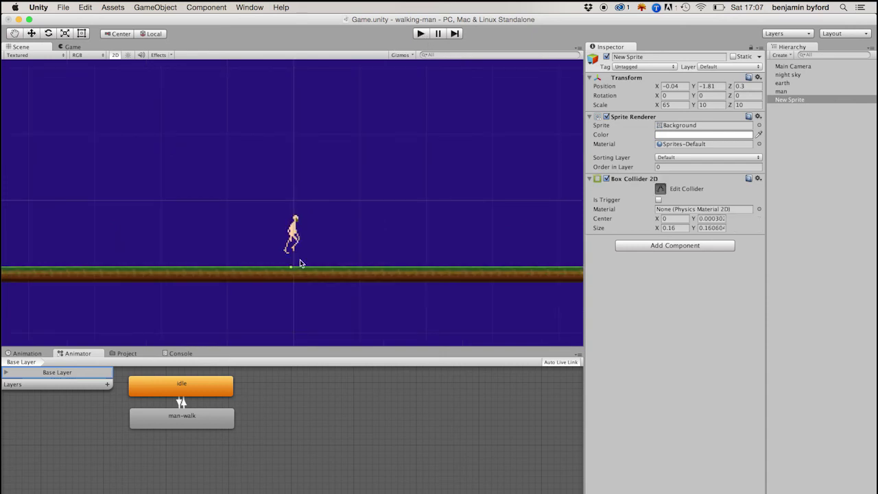
left_click(420, 32)
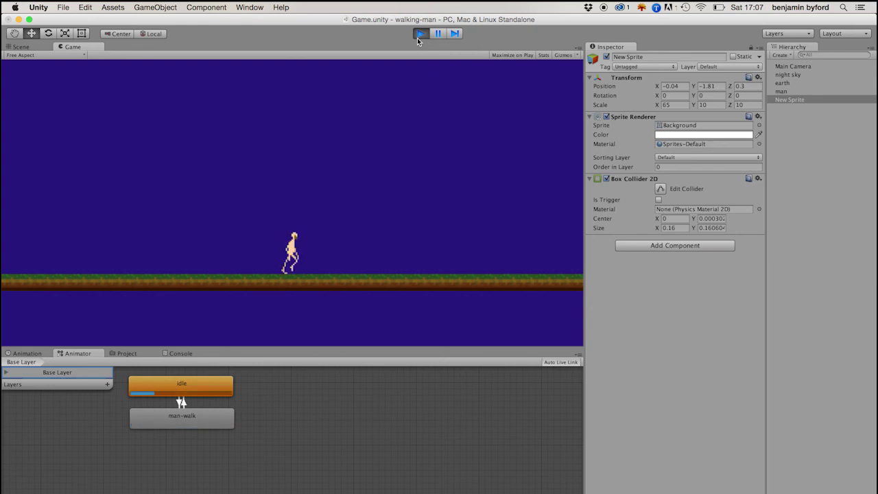
- Stop play mode, then move the night sky slightly and undo the move
left_click(419, 35)
left_click(298, 199)
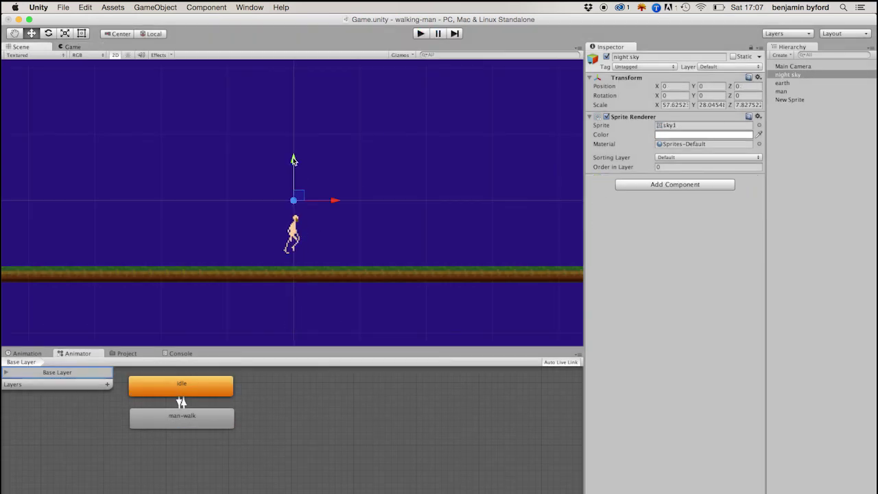
mouse_move(296, 159)
left_mouse_down()
mouse_move(294, 134)
mouse_move(294, 142)
left_mouse_up()
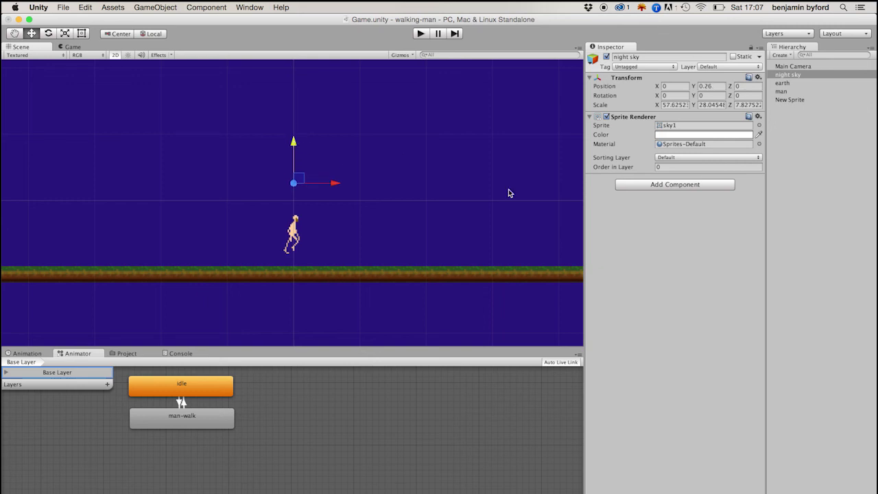
key("super+z")
- Raise the man well above the ground, then play and stop to watch him fall
left_click(292, 233)
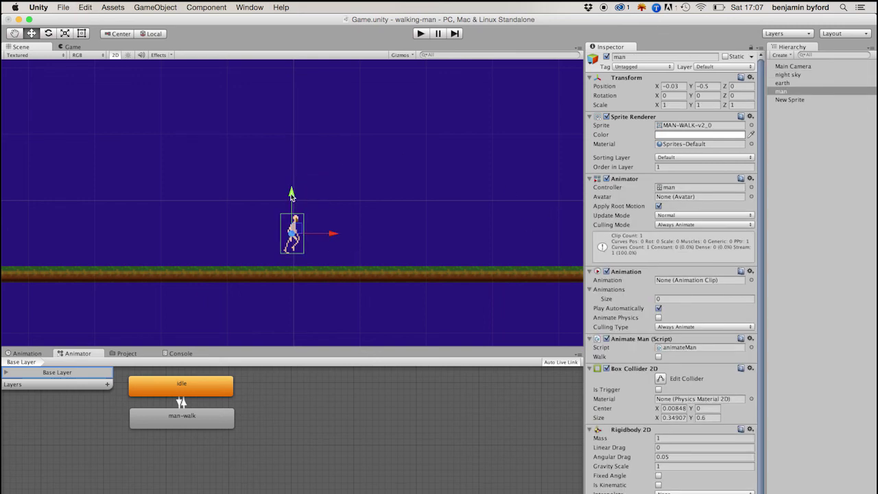
left_click_drag(292, 196, 293, 122)
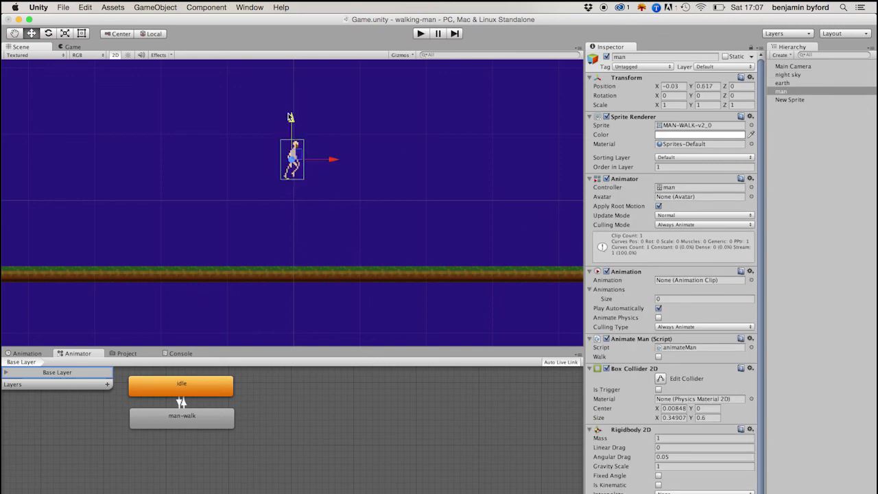
left_click(421, 34)
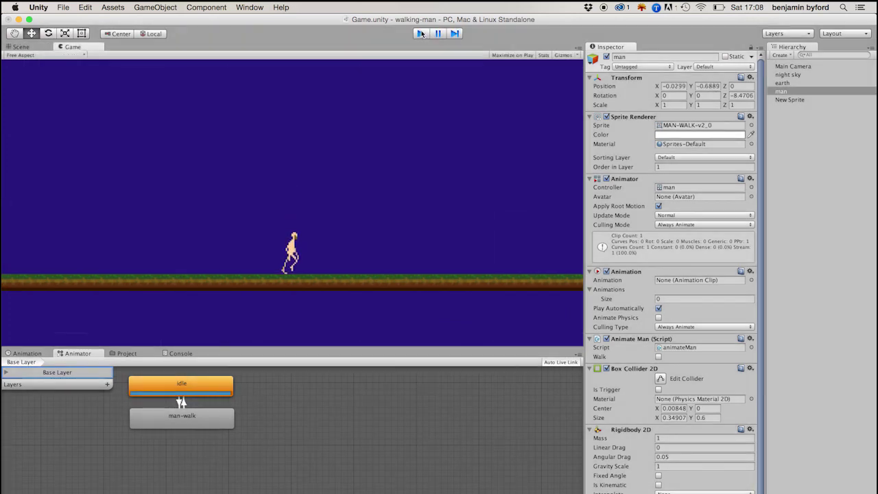
left_click(421, 34)
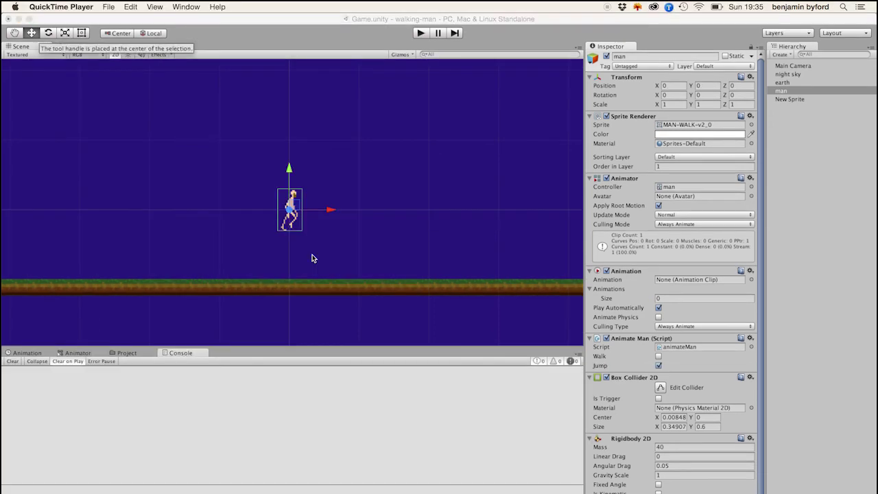
- Play-test the man walking and jumping via the Walk and Jump toggles, then reopen animateMan in MonoDevelop
left_click(677, 349)
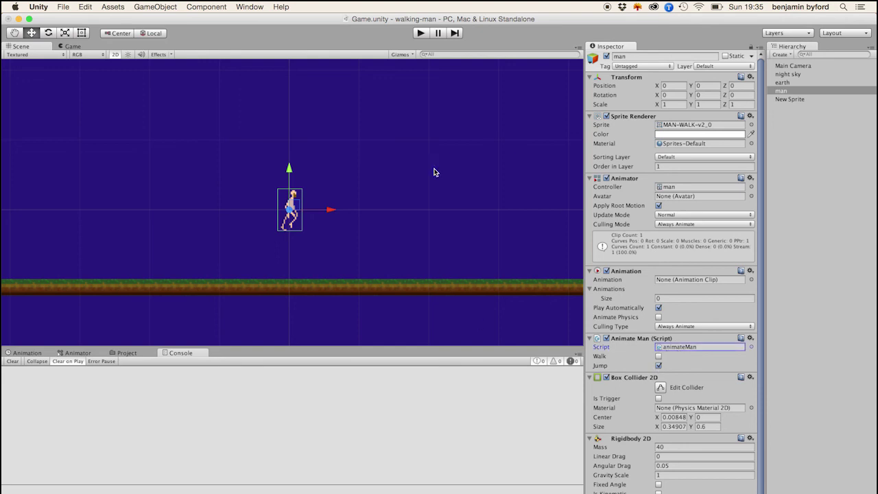
left_click(421, 34)
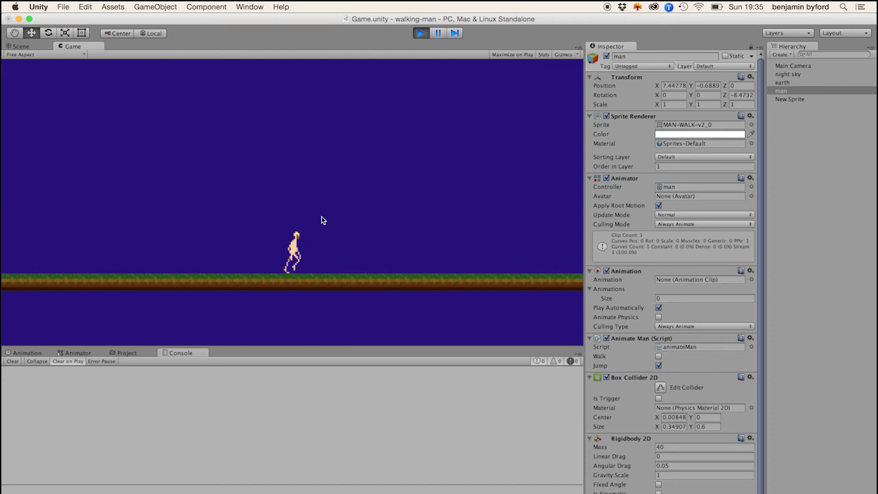
key("Right")
left_click(659, 365)
left_click(659, 357)
left_click(421, 33)
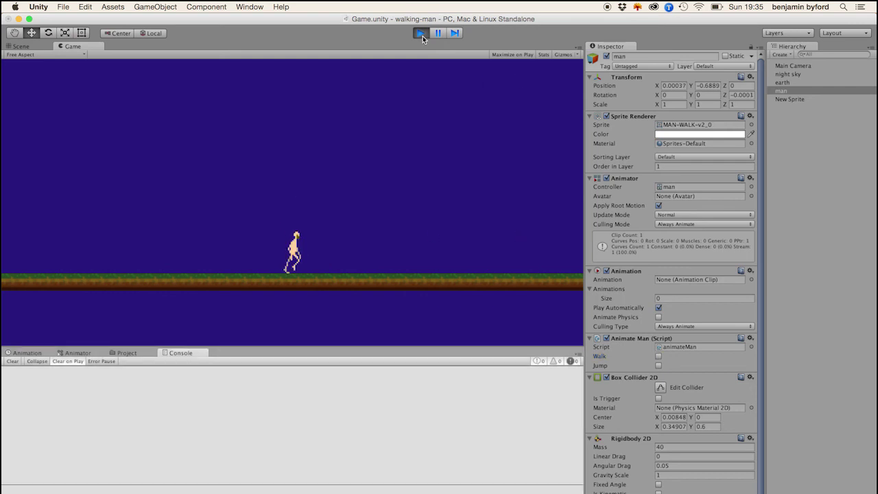
double_click(683, 348)
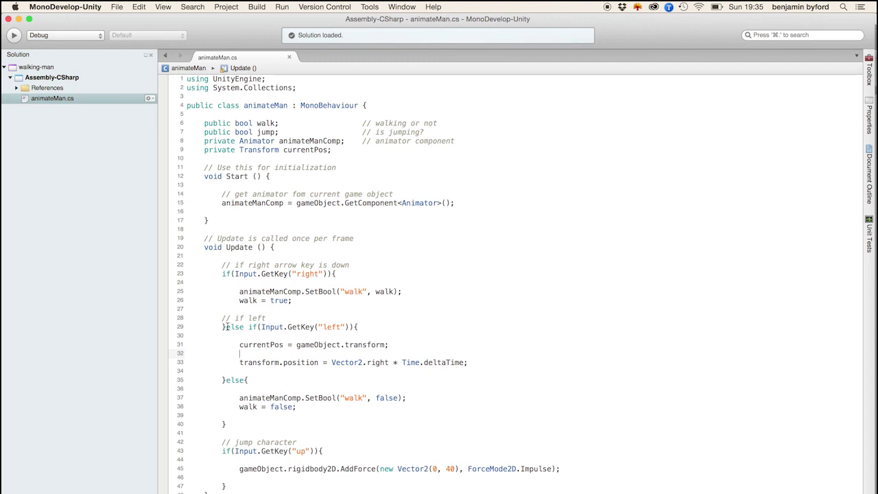
- Review animateMan.cs lines 29–33 and the jump block on lines 42–47, then play the scene in Unity
left_click_drag(232, 327, 317, 371)
left_click(321, 451)
left_click_drag(235, 486, 219, 446)
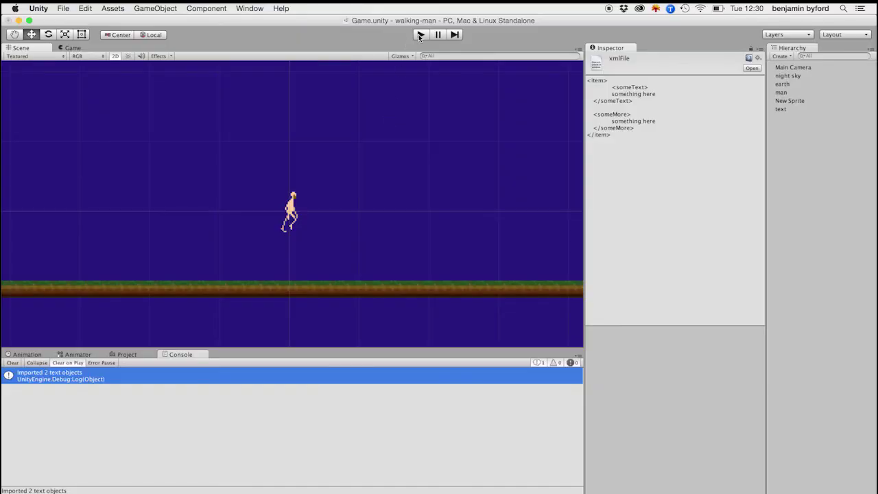
left_click(421, 35)
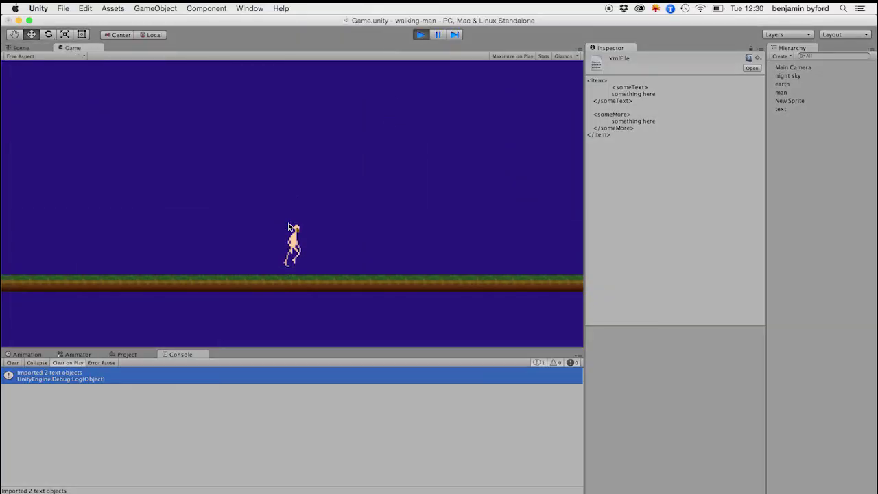
- Stop Play mode and select the text object to show its XMLtext Importer referencing xmlFile
left_click(421, 35)
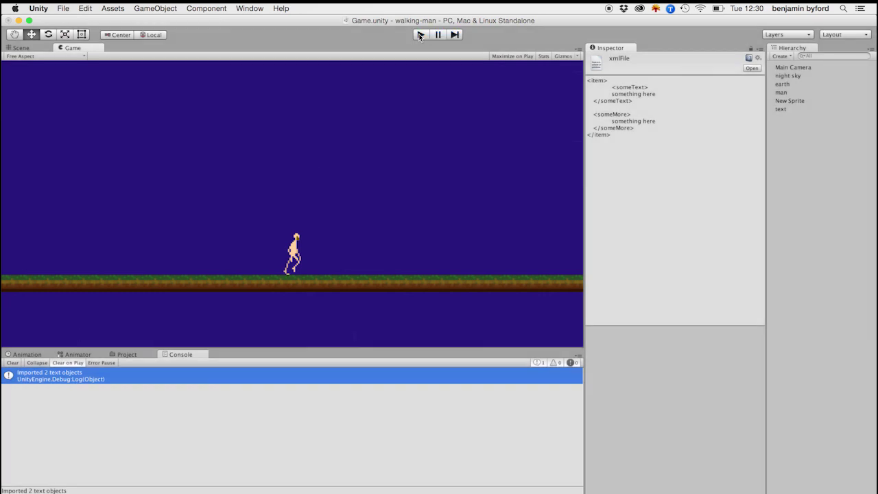
left_click(782, 109)
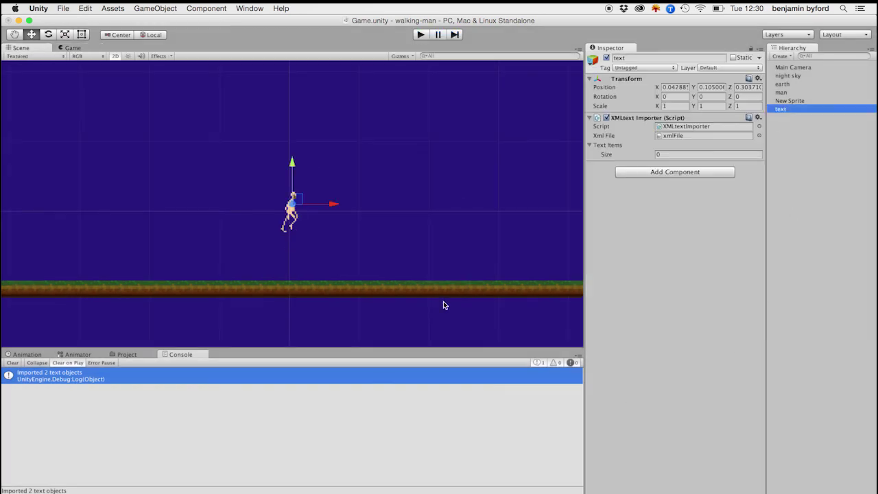
right_click(822, 156)
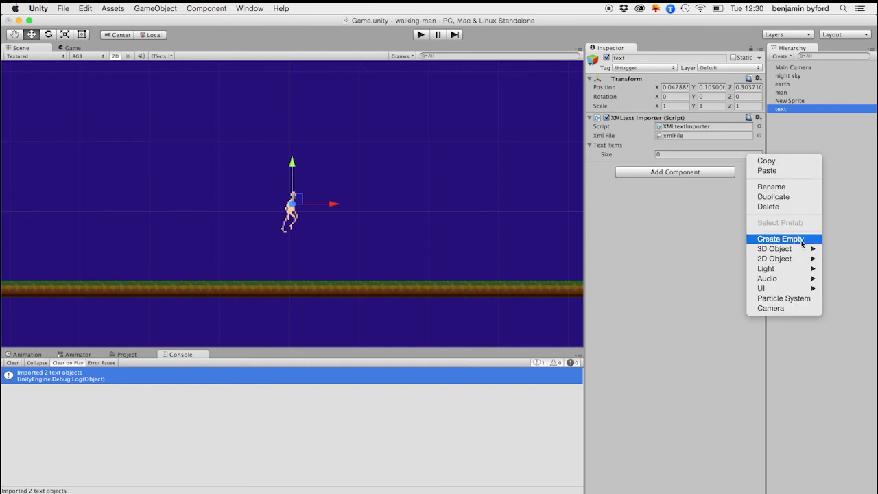
mouse_move(800, 252)
left_click(830, 143)
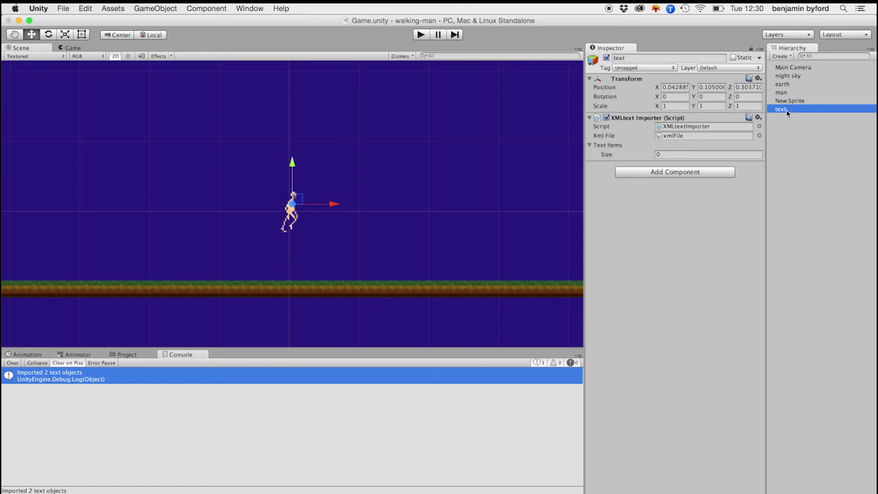
left_click(659, 57)
left_click(805, 155)
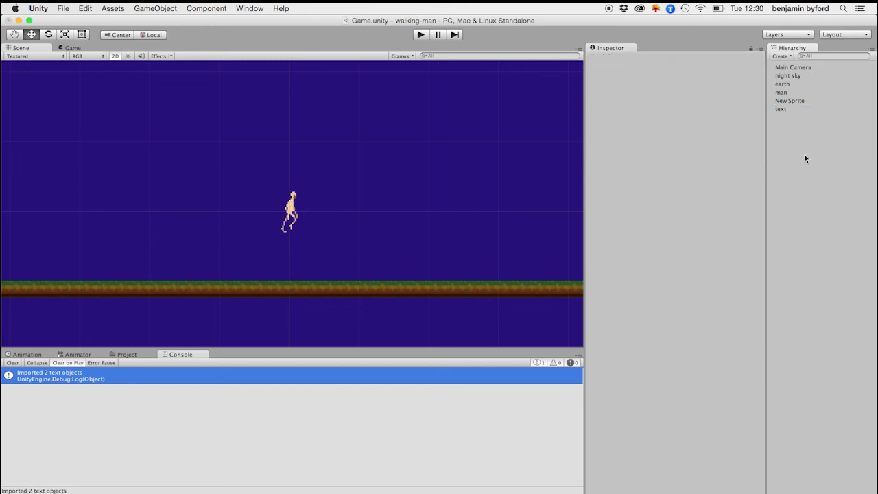
left_click(787, 110)
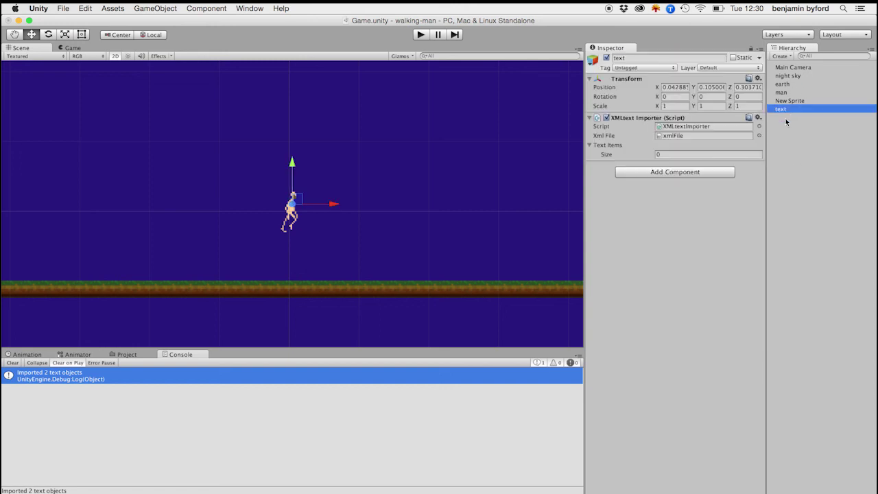
left_click(652, 172)
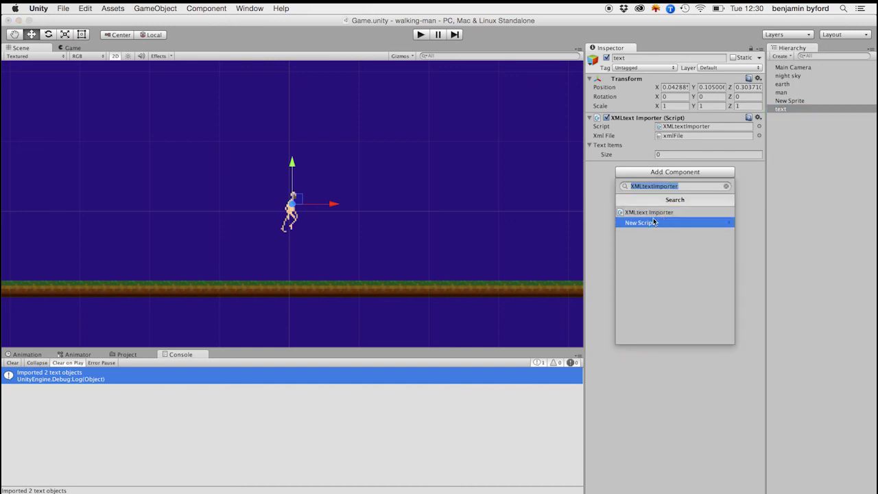
key("BackSpace")
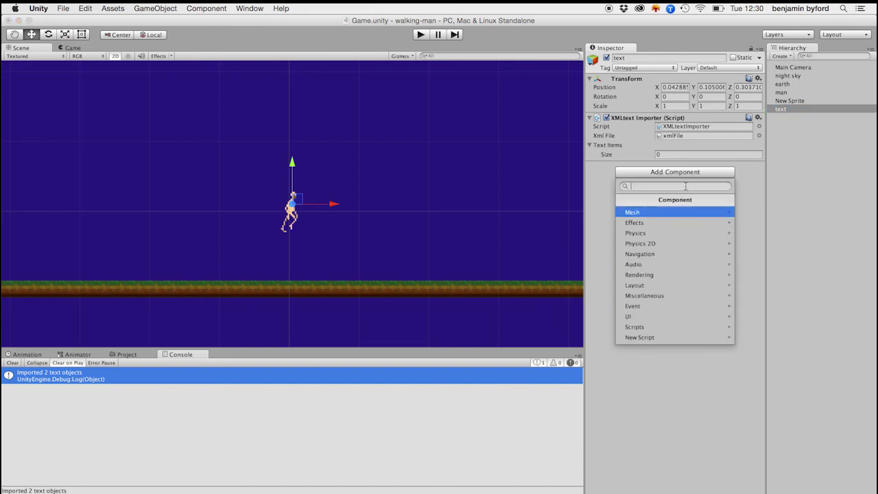
type("newtext")
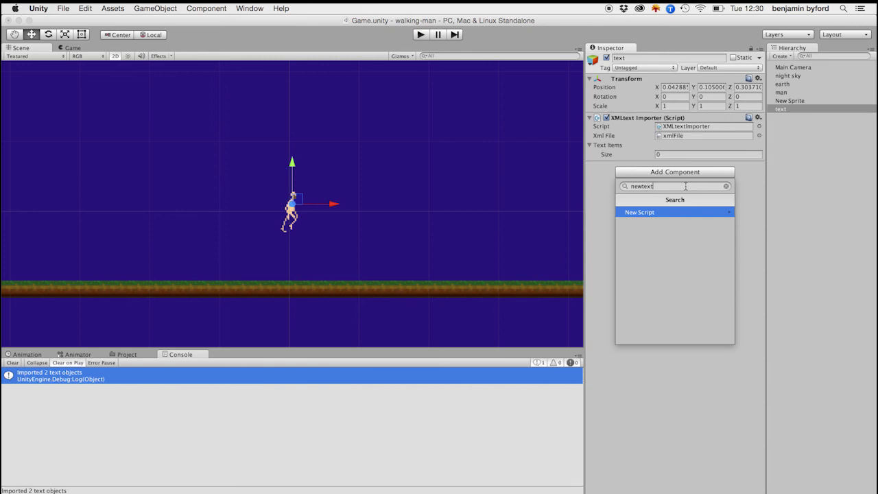
left_click(652, 213)
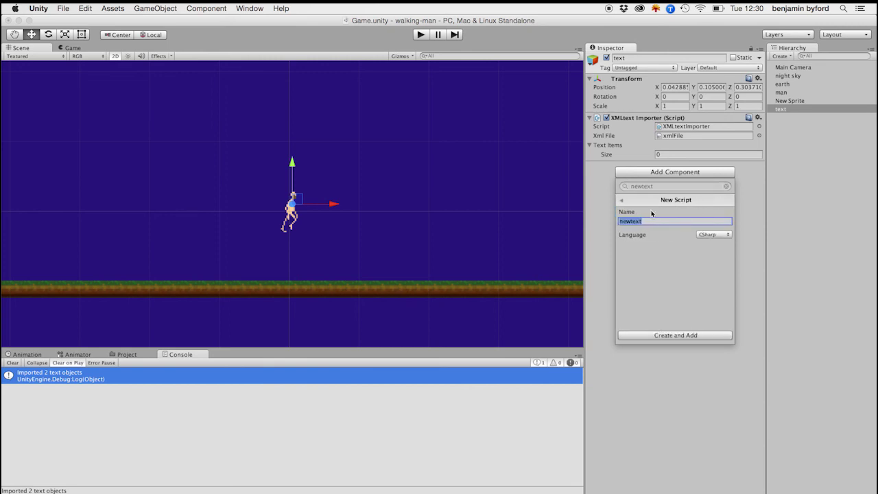
left_click(753, 274)
left_click(680, 128)
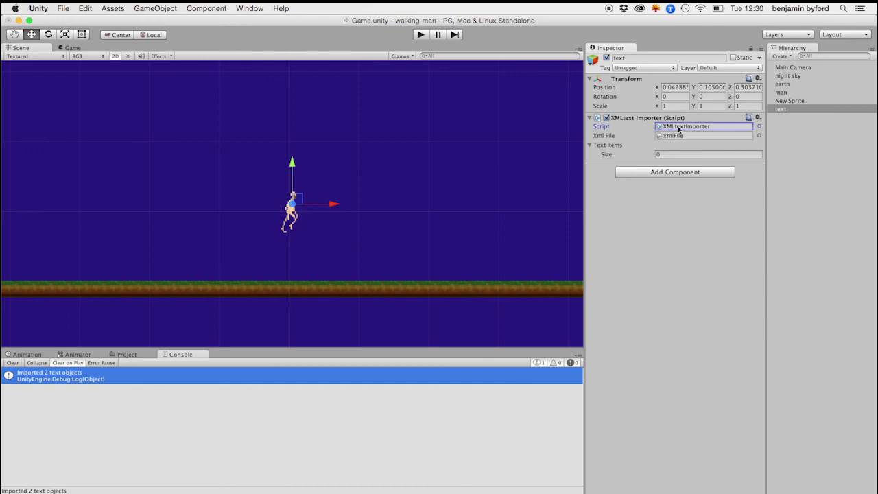
left_click(132, 356)
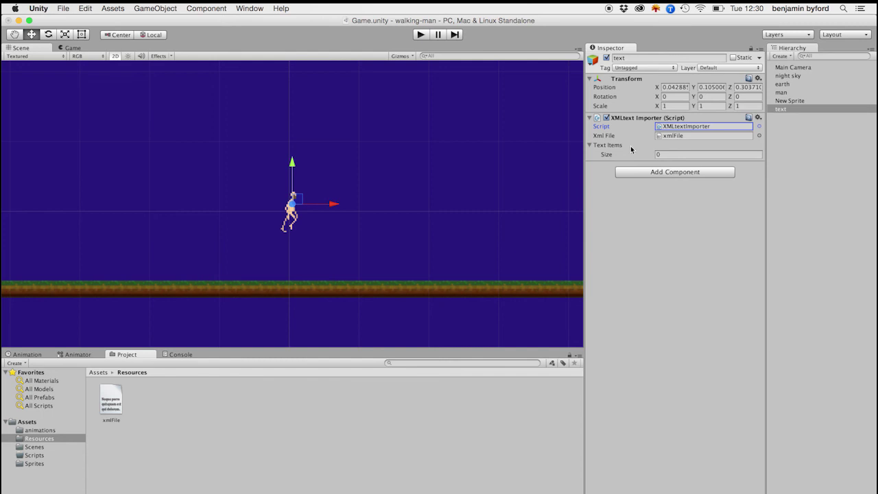
left_click(674, 136)
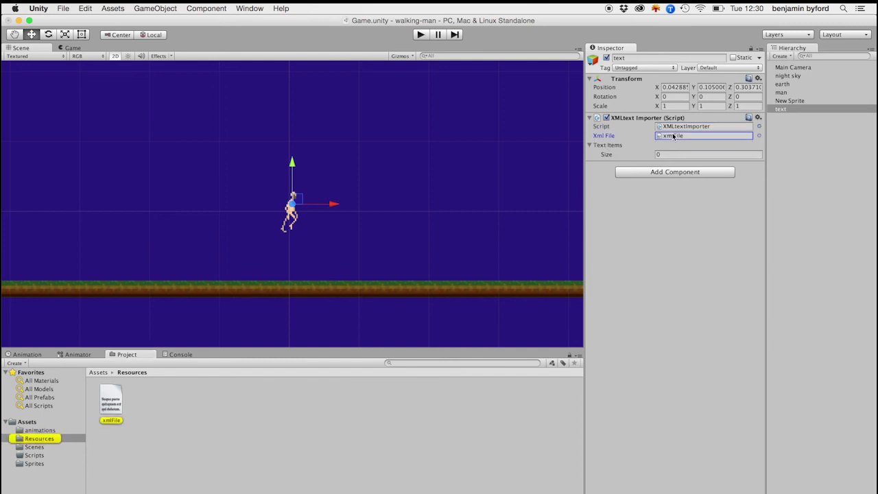
left_click(39, 440)
left_click(111, 405)
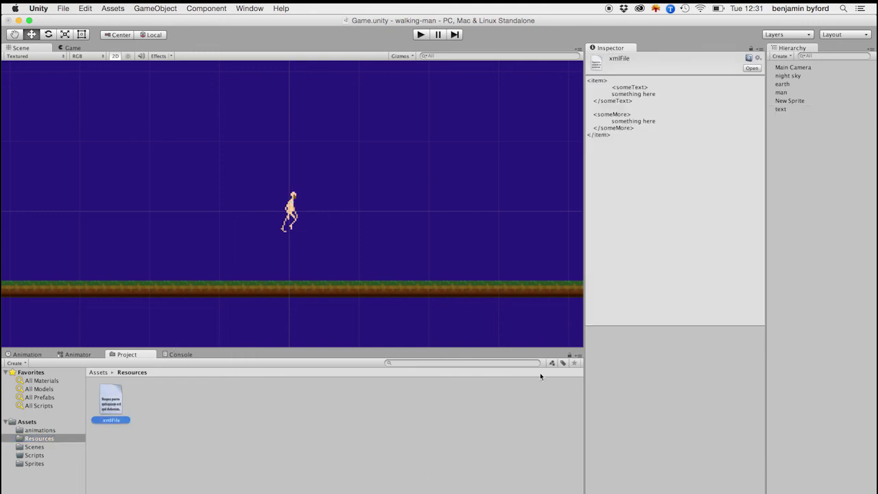
left_click(606, 98)
left_click(782, 109)
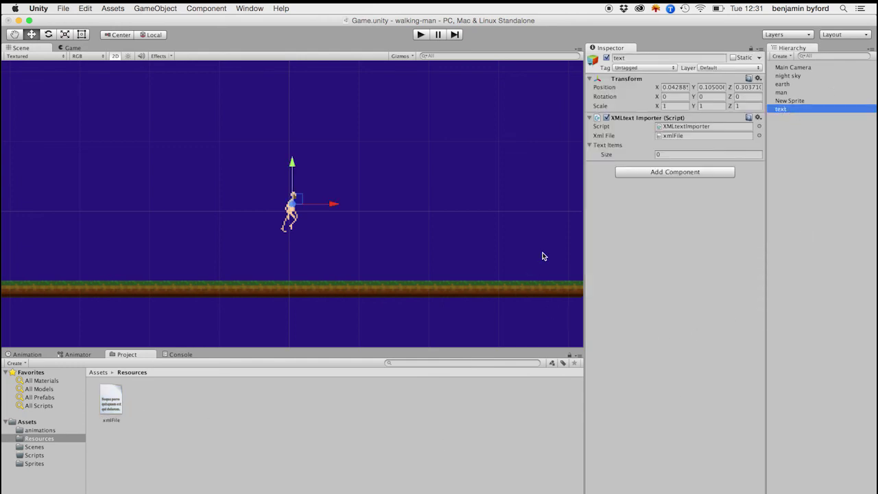
left_click(180, 355)
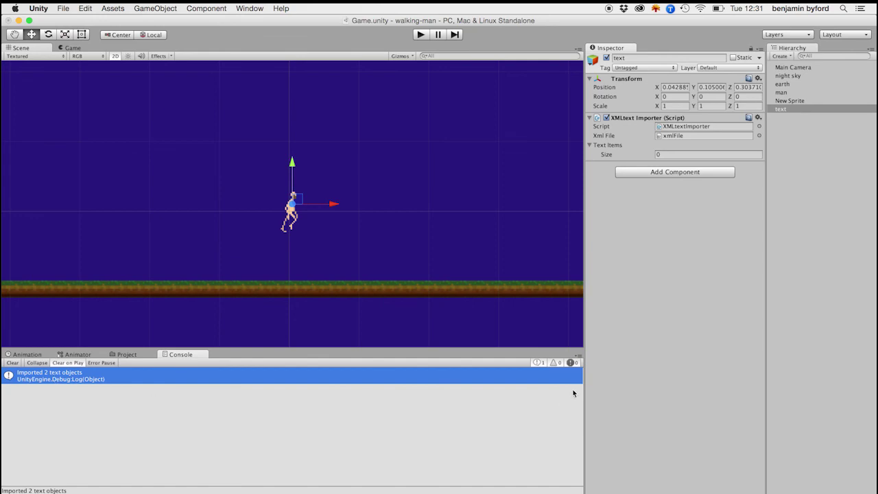
- Open XMLtextImporter.cs and highlight the TextAsset, List and XmlElement types on lines 8–9
double_click(675, 128)
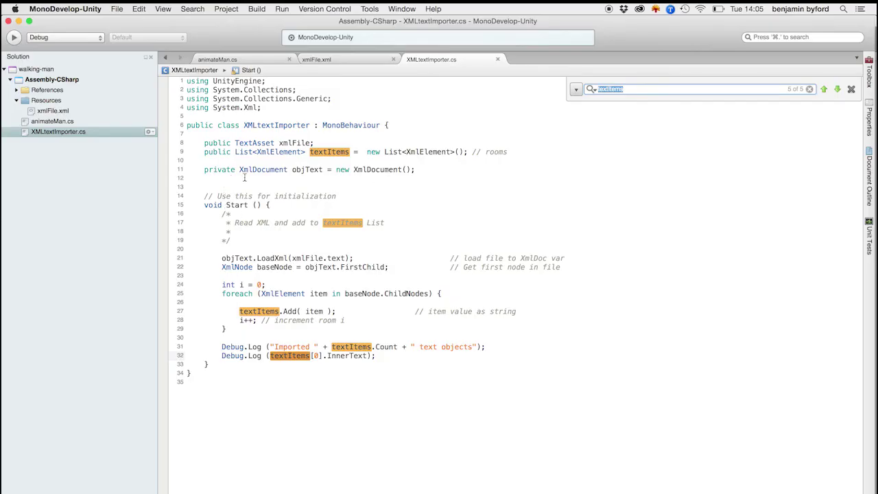
double_click(241, 143)
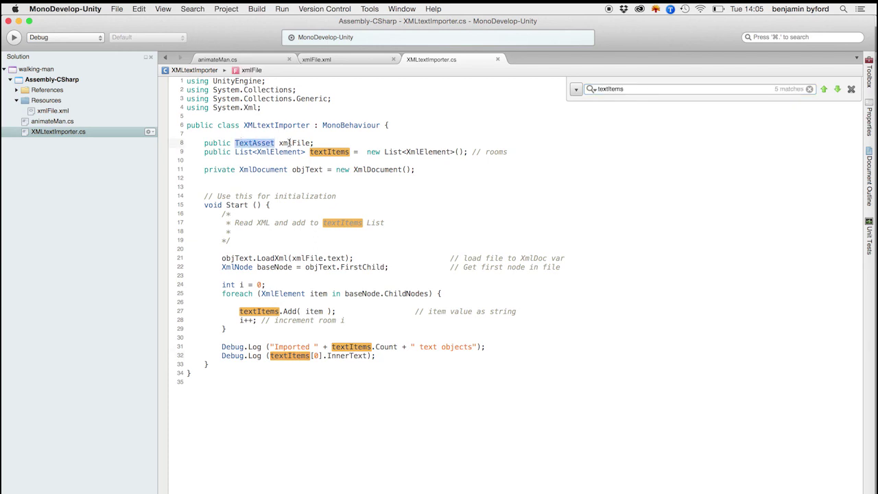
double_click(278, 152)
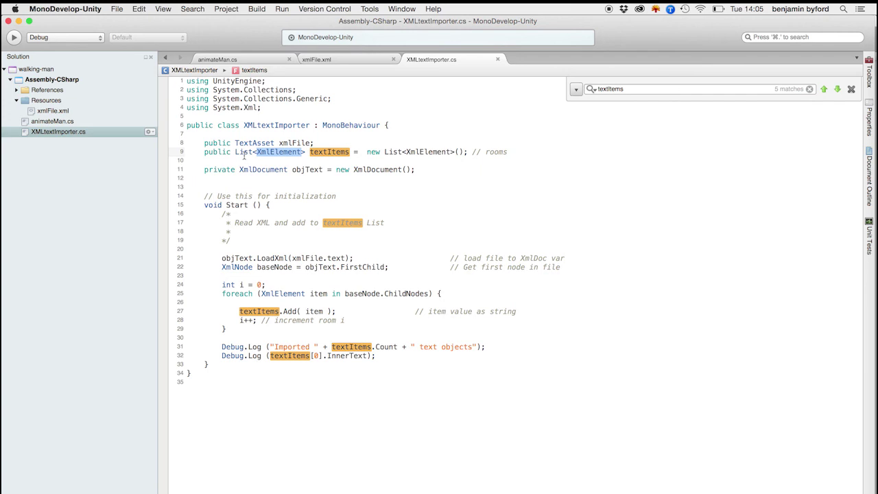
double_click(243, 151)
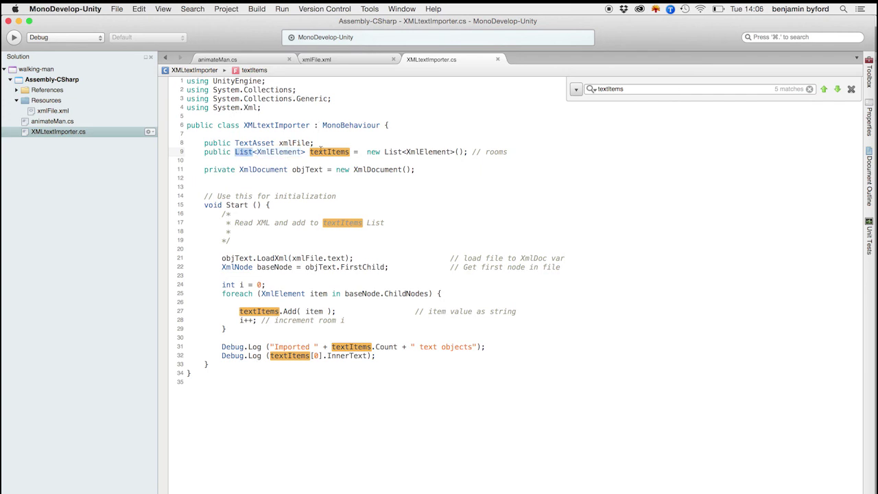
double_click(285, 152)
- Highlight textItems and objText, then search for every objText occurrence, finding 3 matches
double_click(329, 152)
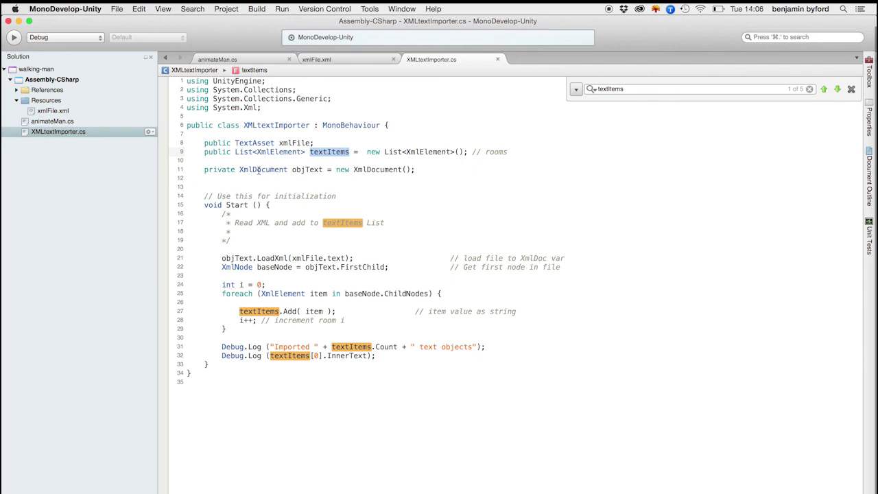
double_click(309, 170)
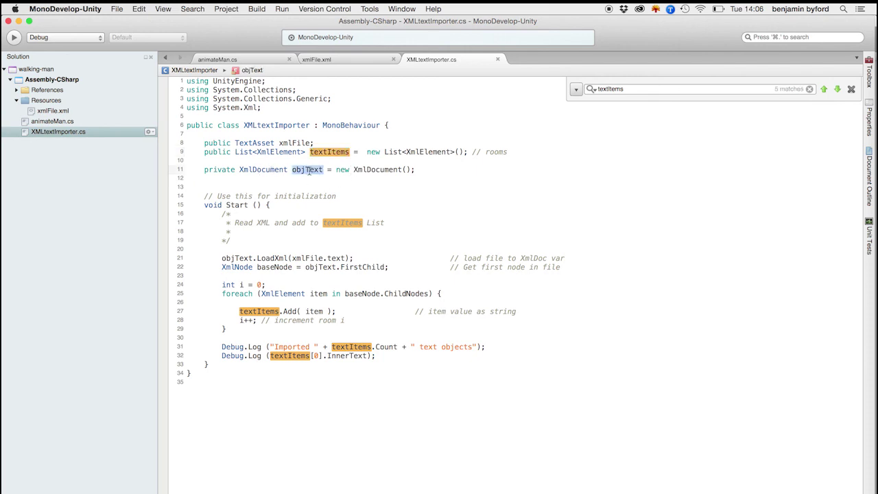
key("super+f")
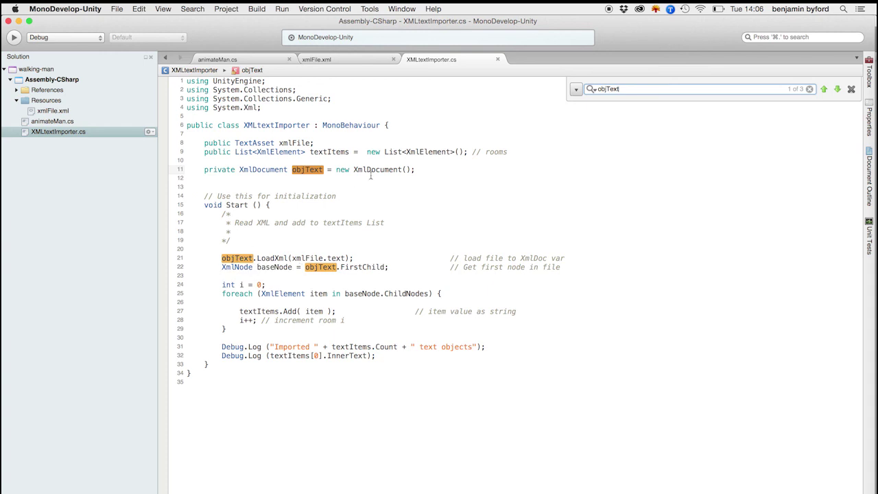
- Inspect the LoadXml(xmlFile.text) call on line 21 and search for every baseNode occurrence
double_click(273, 260)
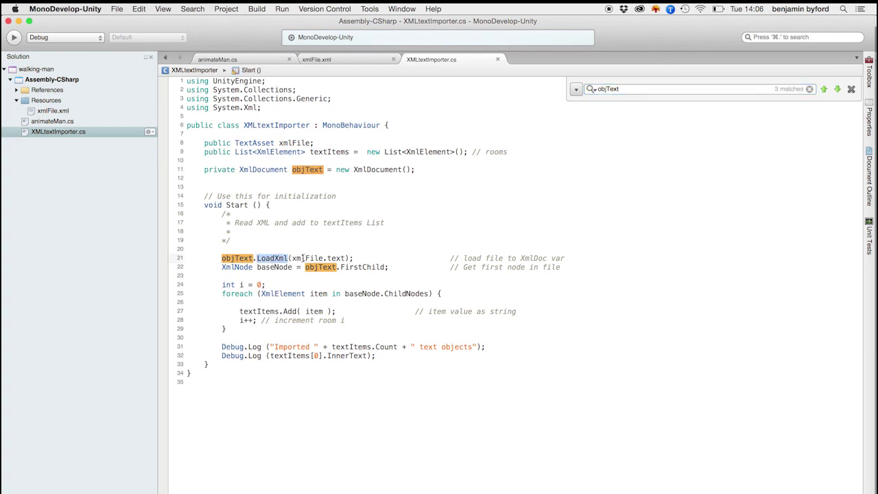
double_click(309, 259)
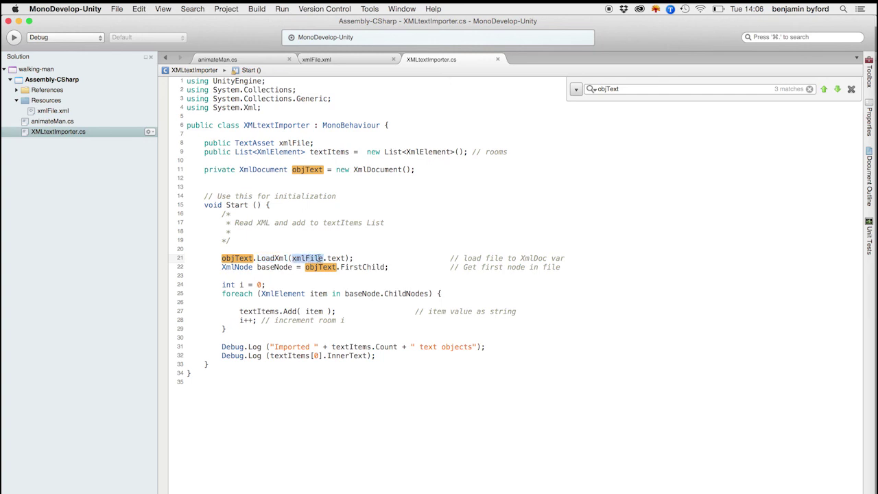
double_click(336, 259)
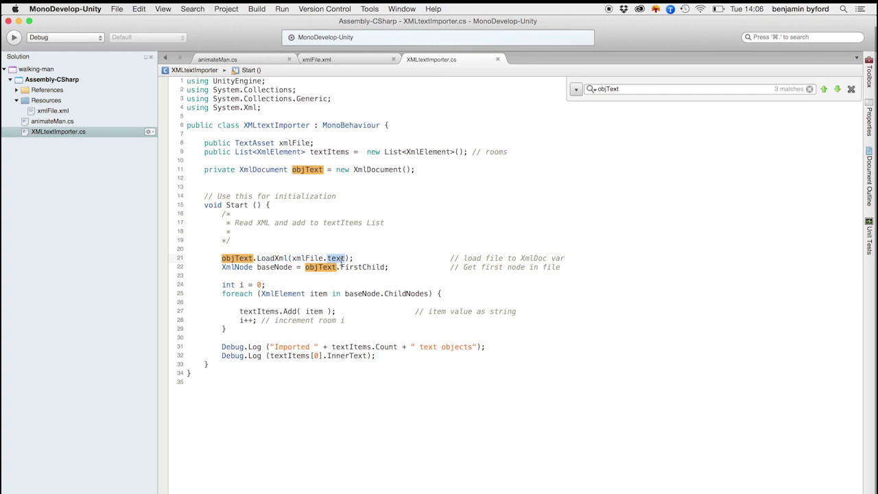
double_click(275, 267)
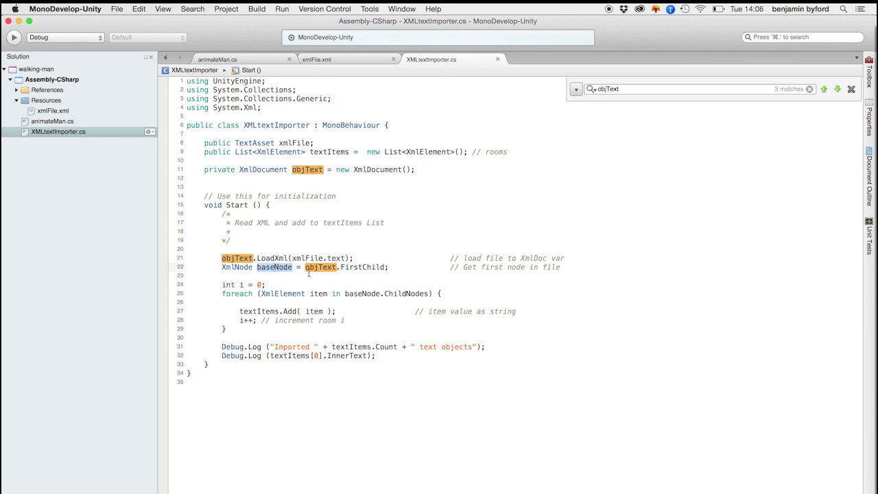
key("super+c")
key("super+f")
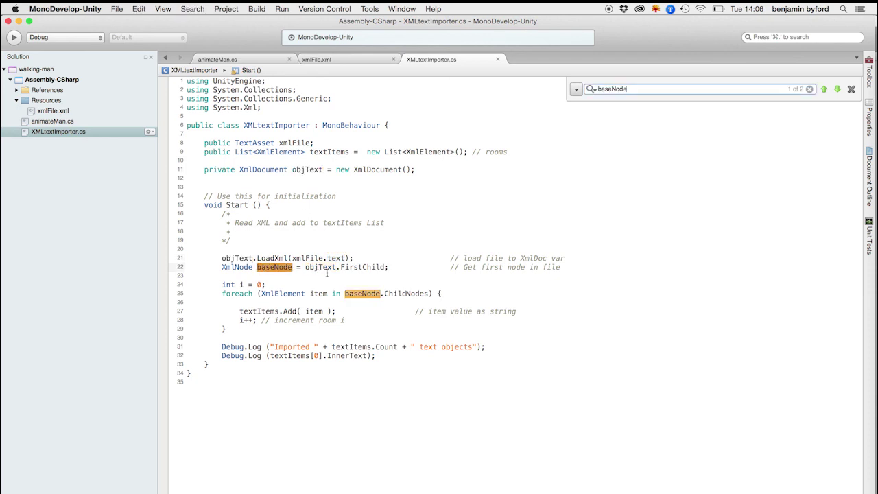
key("super+v")
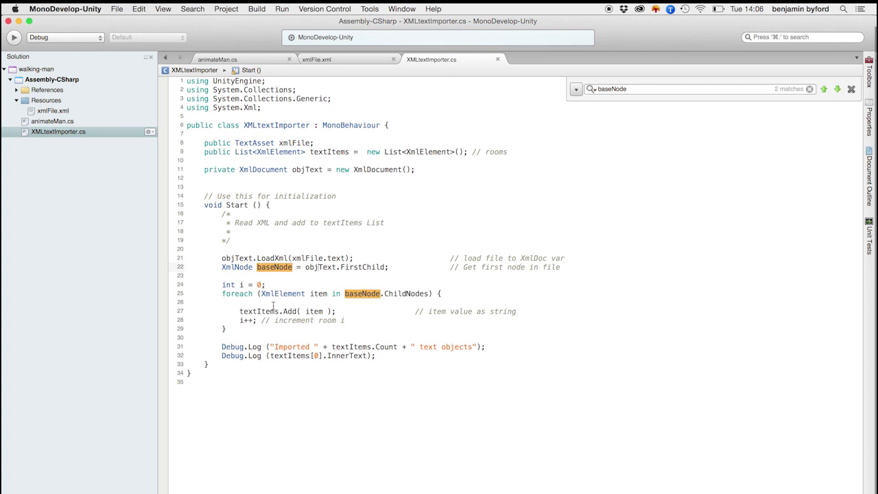
- Search for all 5 textItems occurrences, then move to the xmlFile.xml file
double_click(241, 311)
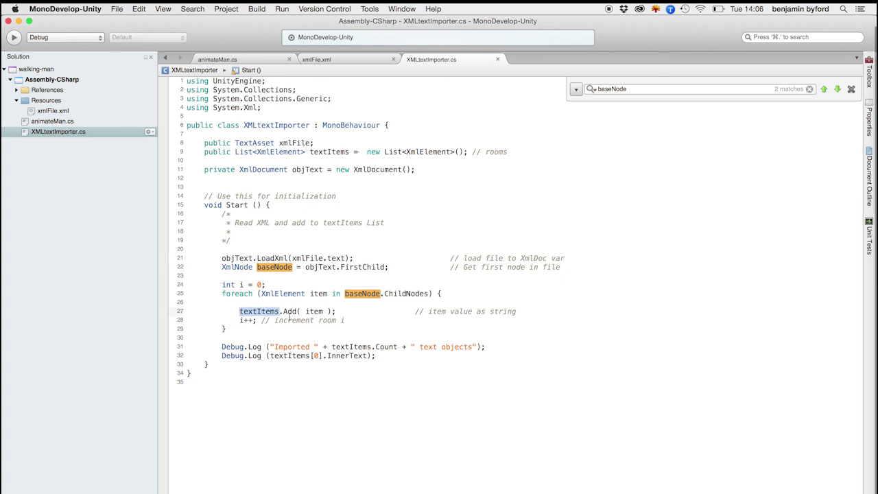
key("super+c")
key("super+f")
key("super+v")
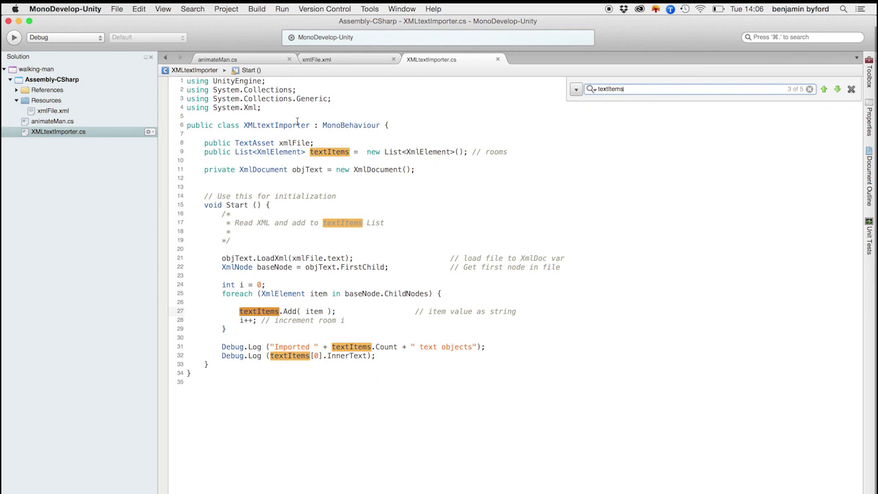
left_click(351, 59)
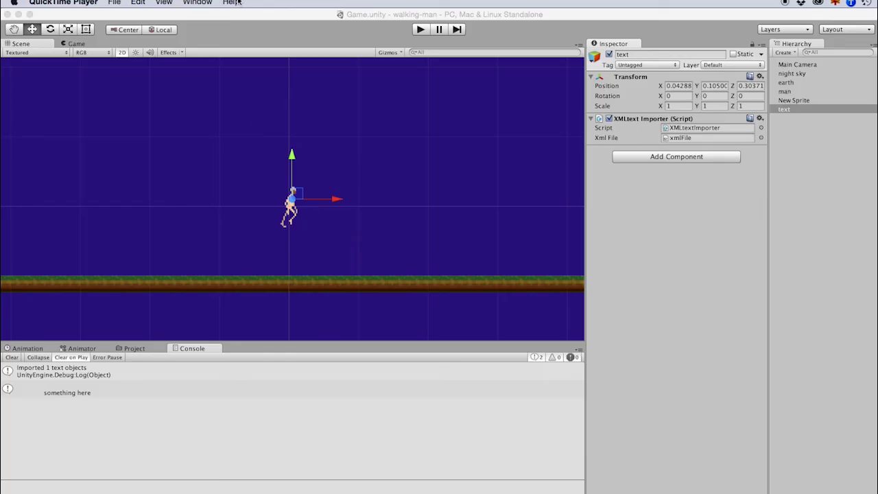
- Run the scene to log 'Imported 1 text objects' and 'something here', then reopen XMLtextImporter.cs
left_click(418, 30)
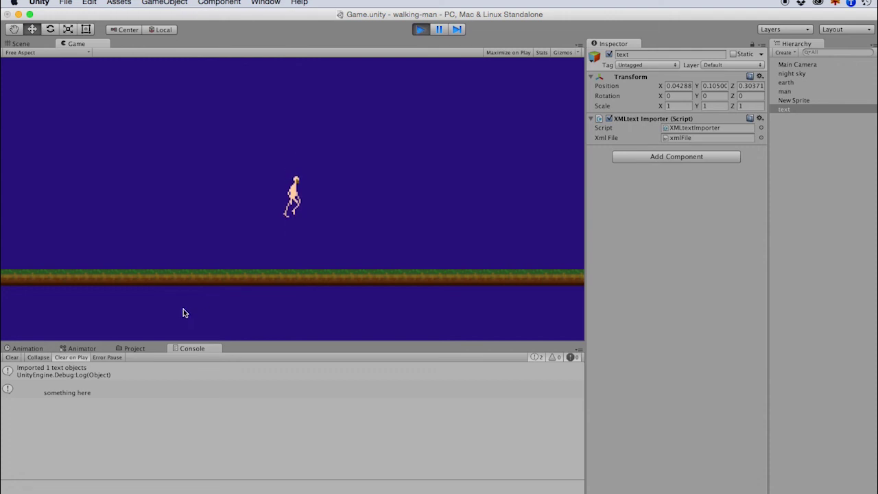
left_click(59, 392)
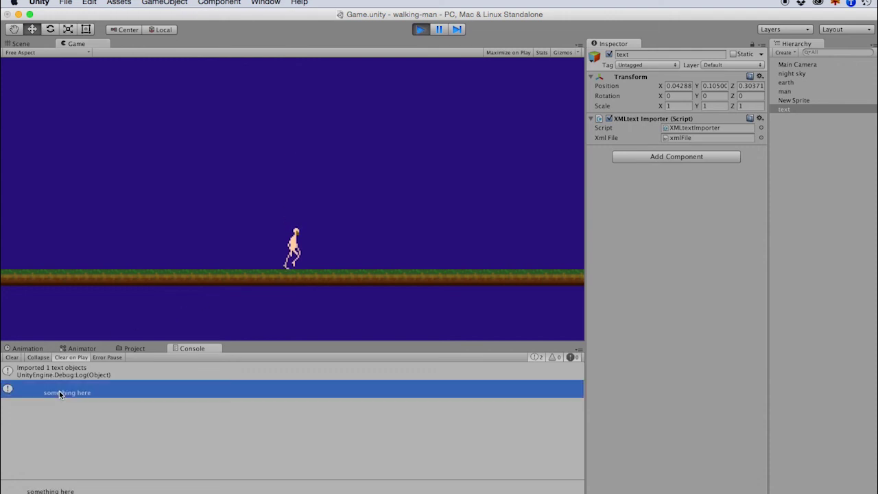
left_click(421, 30)
left_click(677, 128)
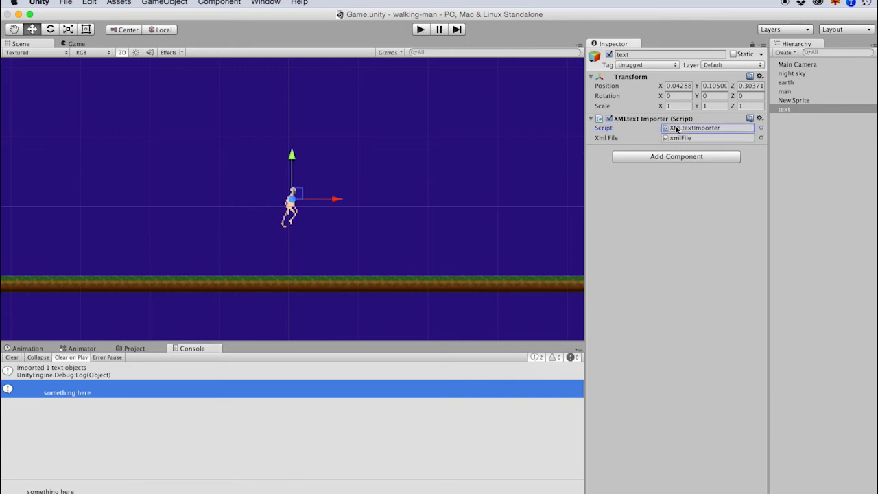
double_click(676, 128)
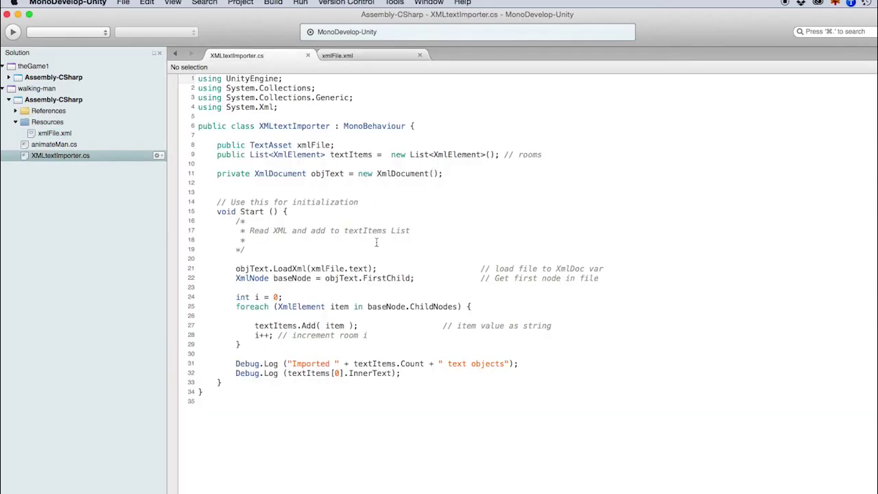
- Show xmlFile.xml and highlight its item and someText element names
left_click(344, 56)
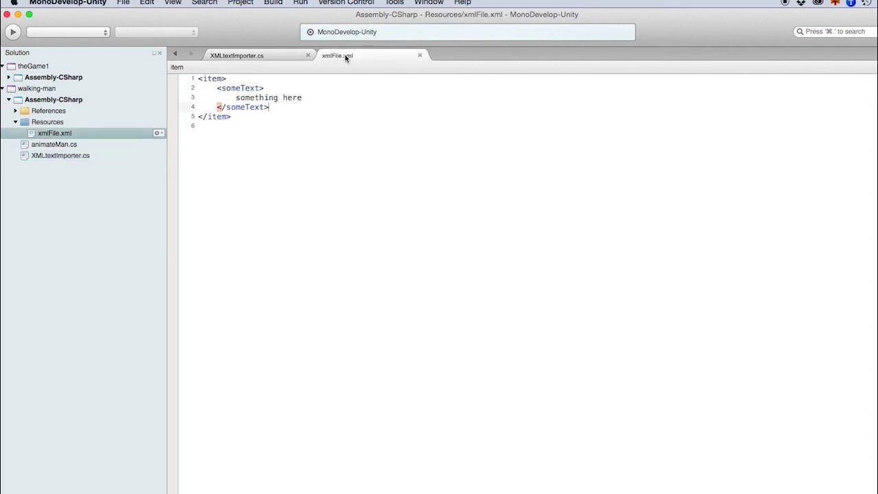
double_click(208, 79)
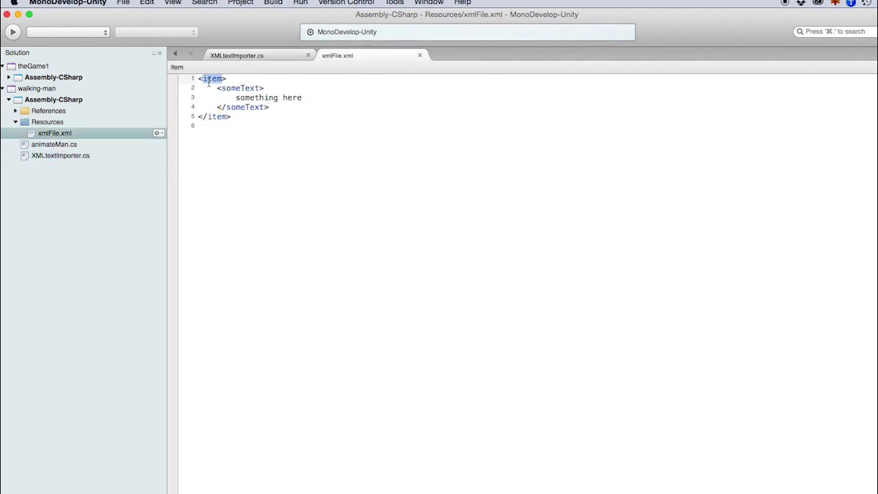
double_click(245, 89)
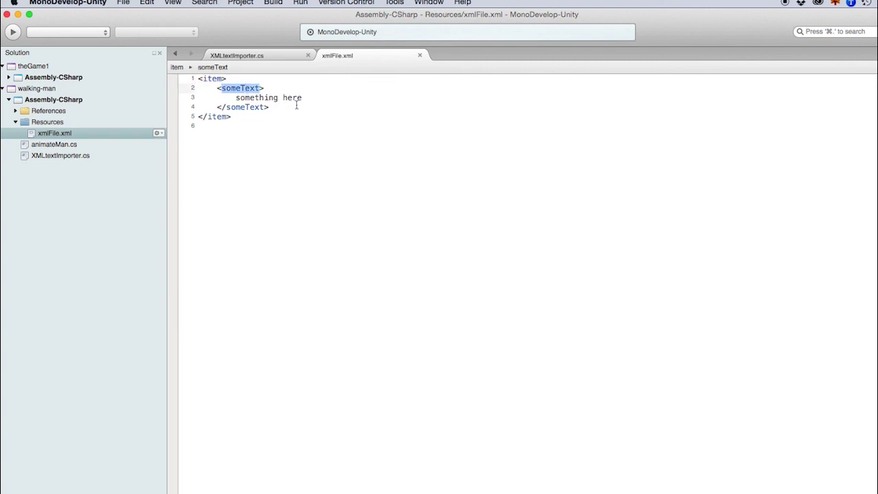